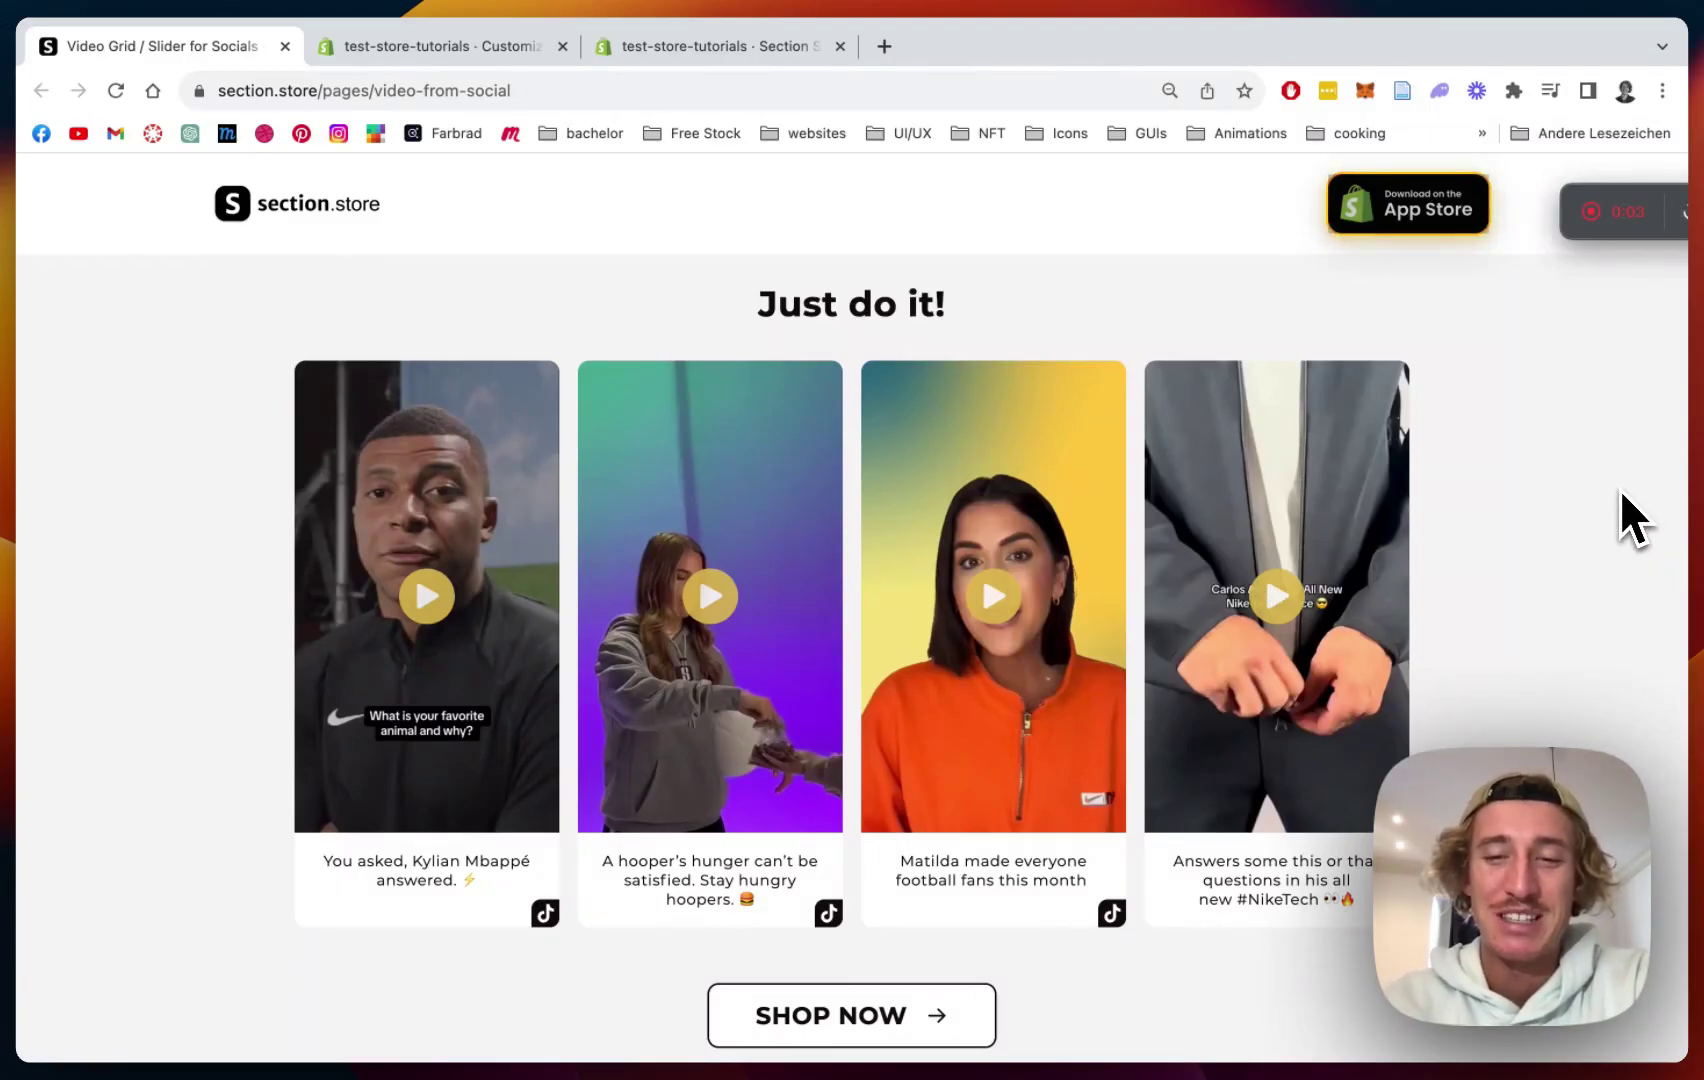
Step: Move from the theme editor over to the Section Store app in Shopify admin
{"action": "scroll", "coordinate": [925, 418], "scroll_direction": "up", "scroll_amount": 1}
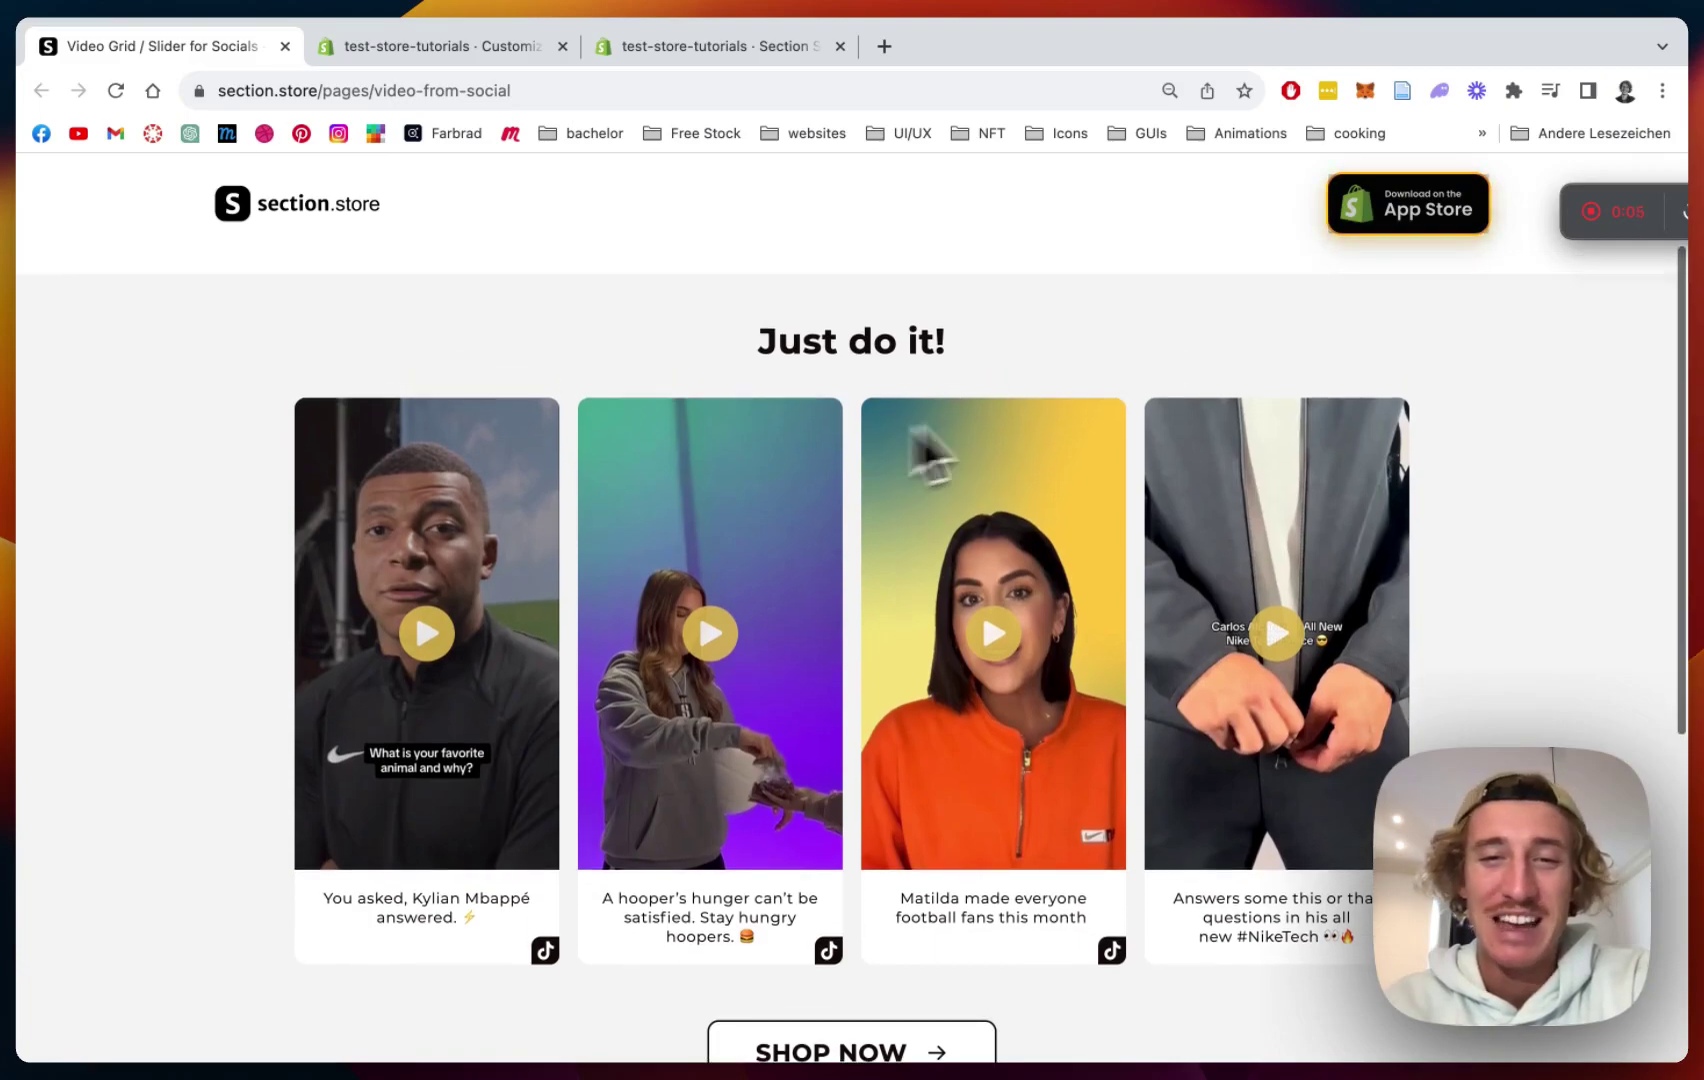
{"action": "scroll", "coordinate": [1440, 470], "scroll_direction": "down", "scroll_amount": 1}
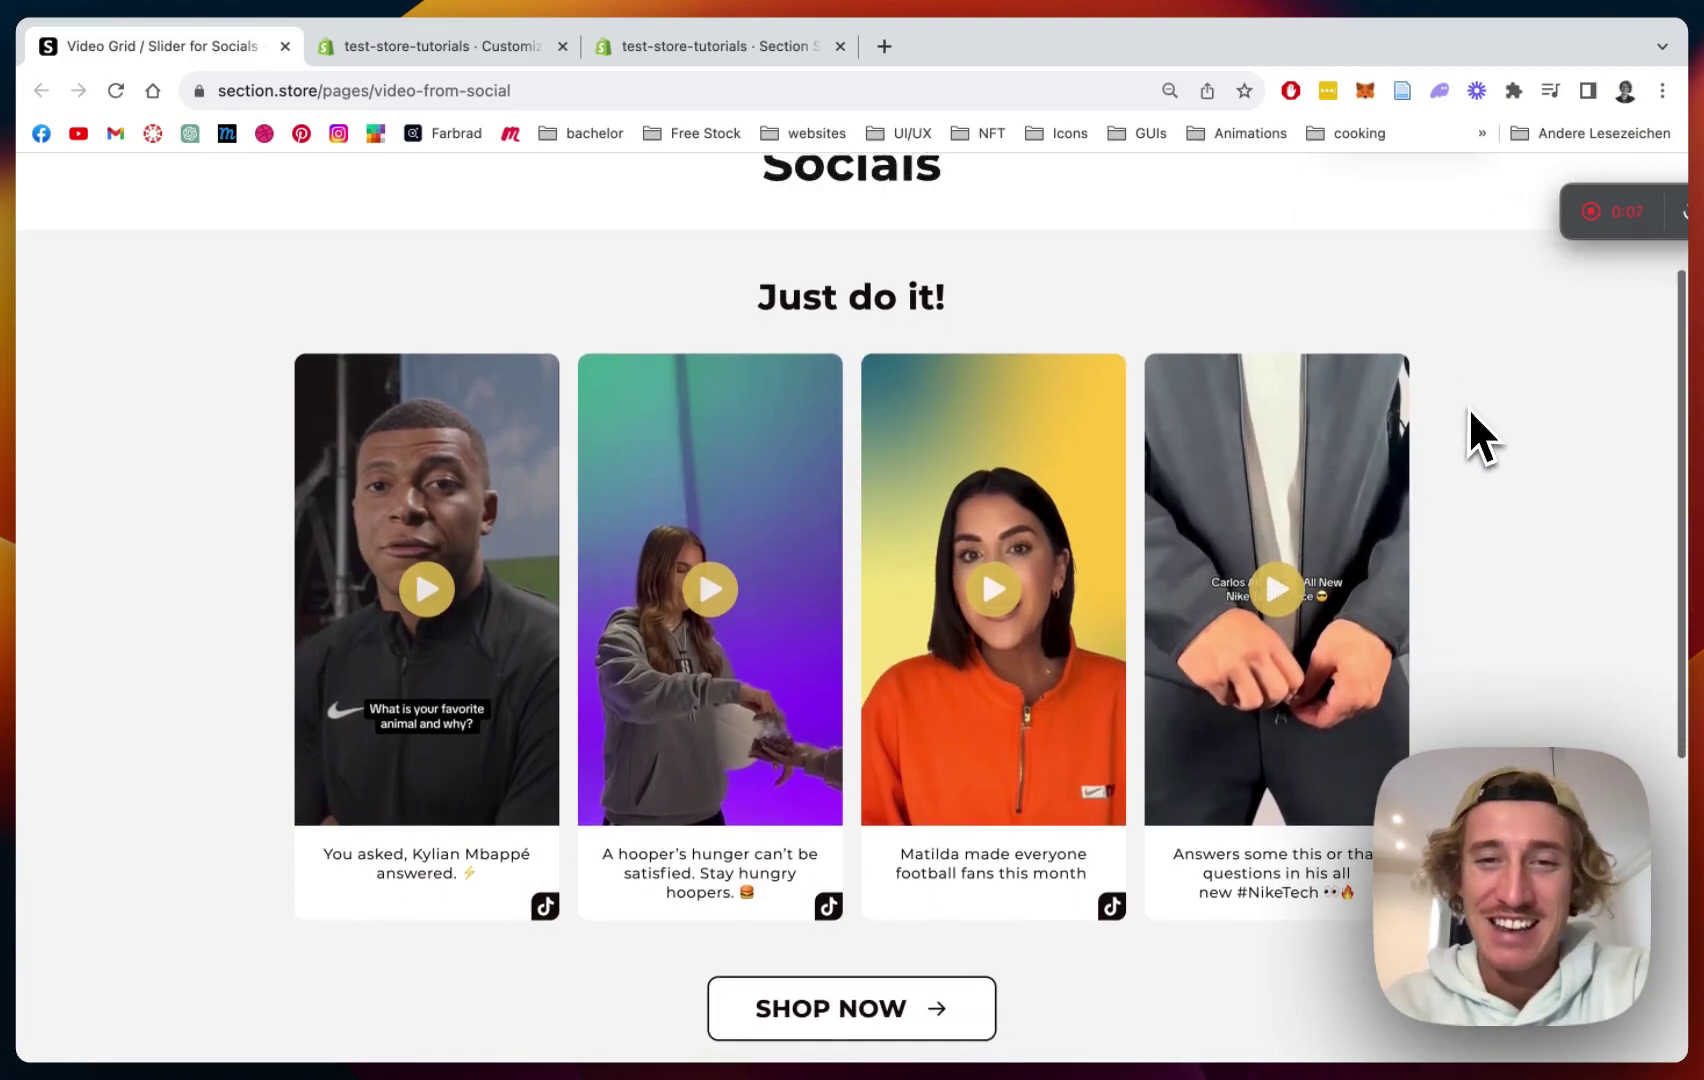
{"action": "scroll", "coordinate": [855, 294], "scroll_direction": "down", "scroll_amount": 1}
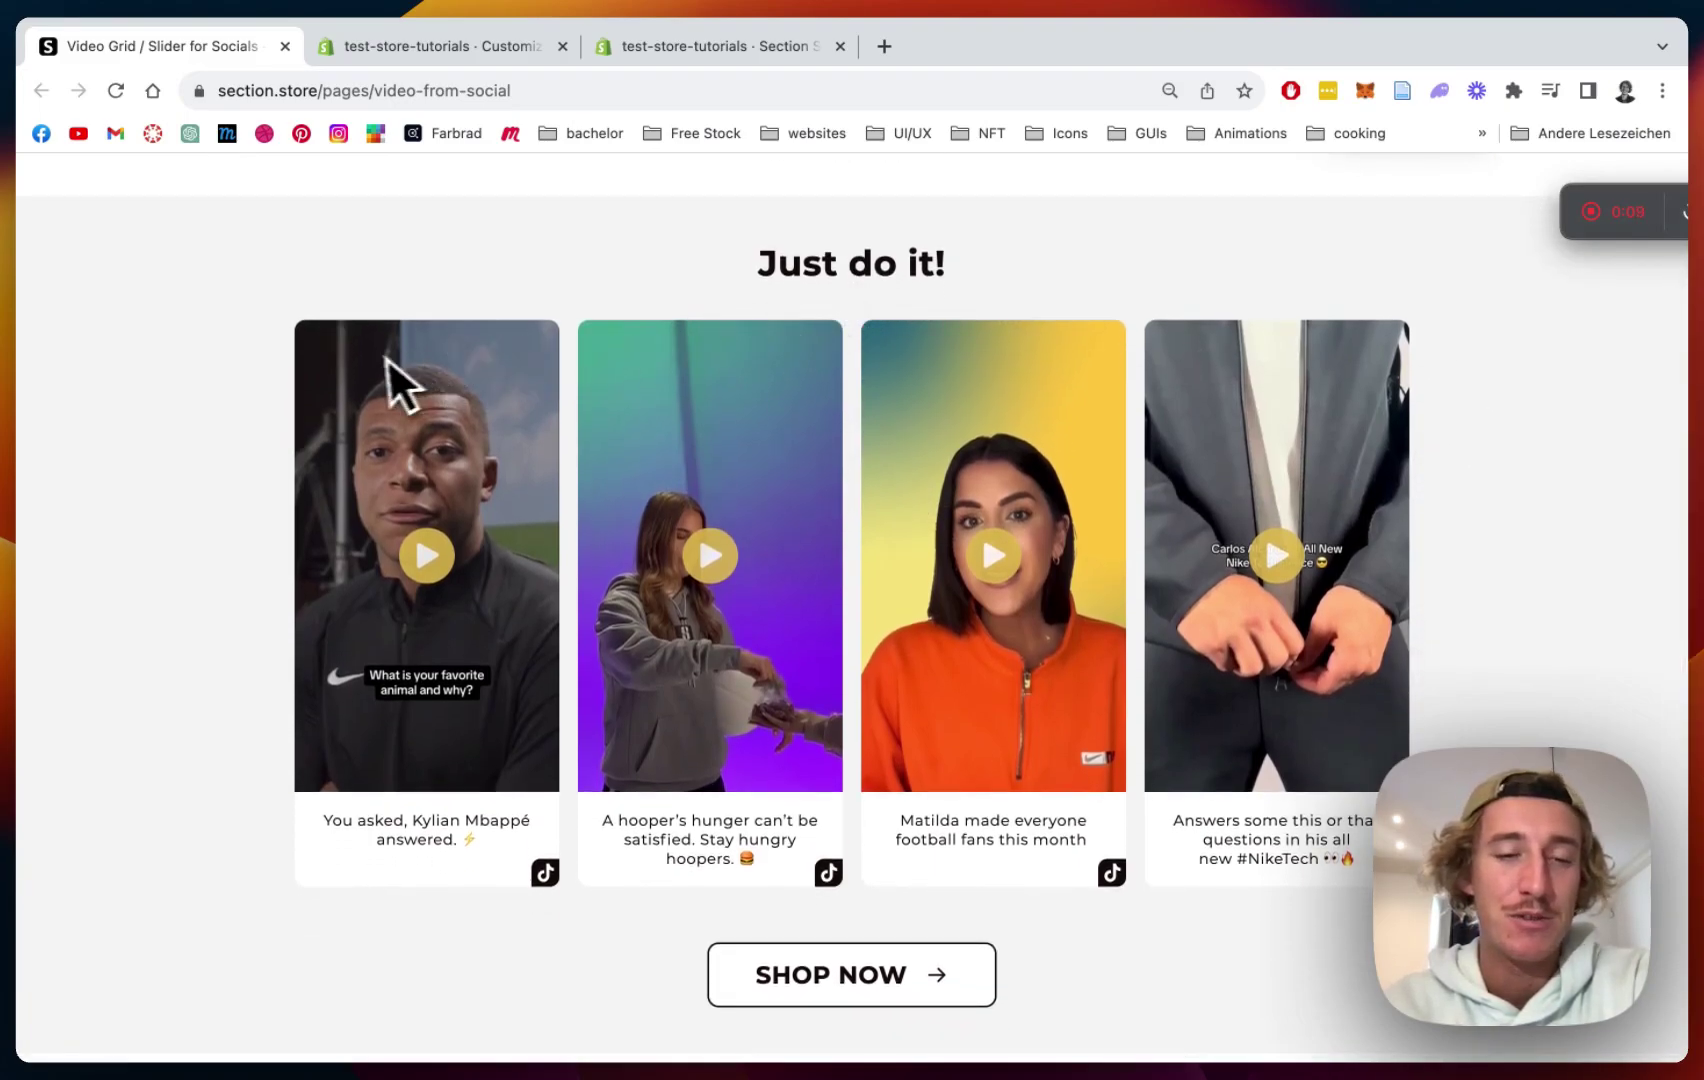
{"action": "scroll", "coordinate": [1291, 501], "scroll_direction": "down", "scroll_amount": 1}
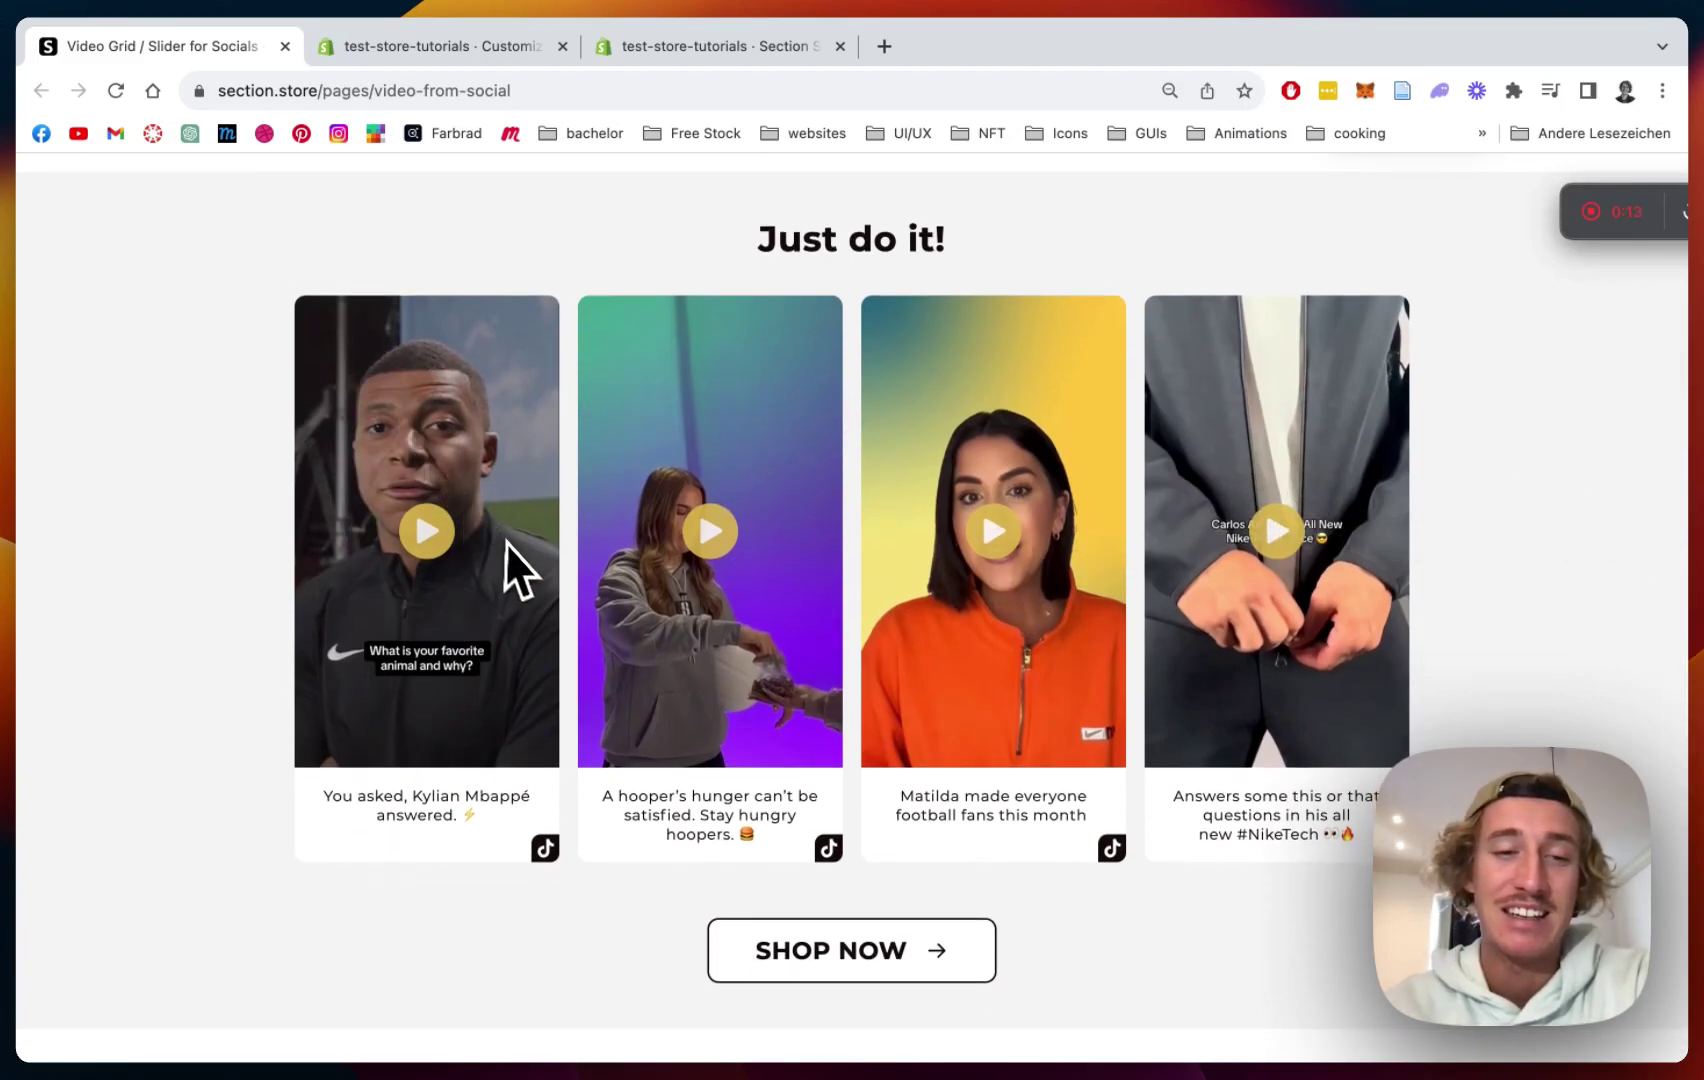
{"action": "scroll", "coordinate": [508, 545], "scroll_direction": "up", "scroll_amount": 1}
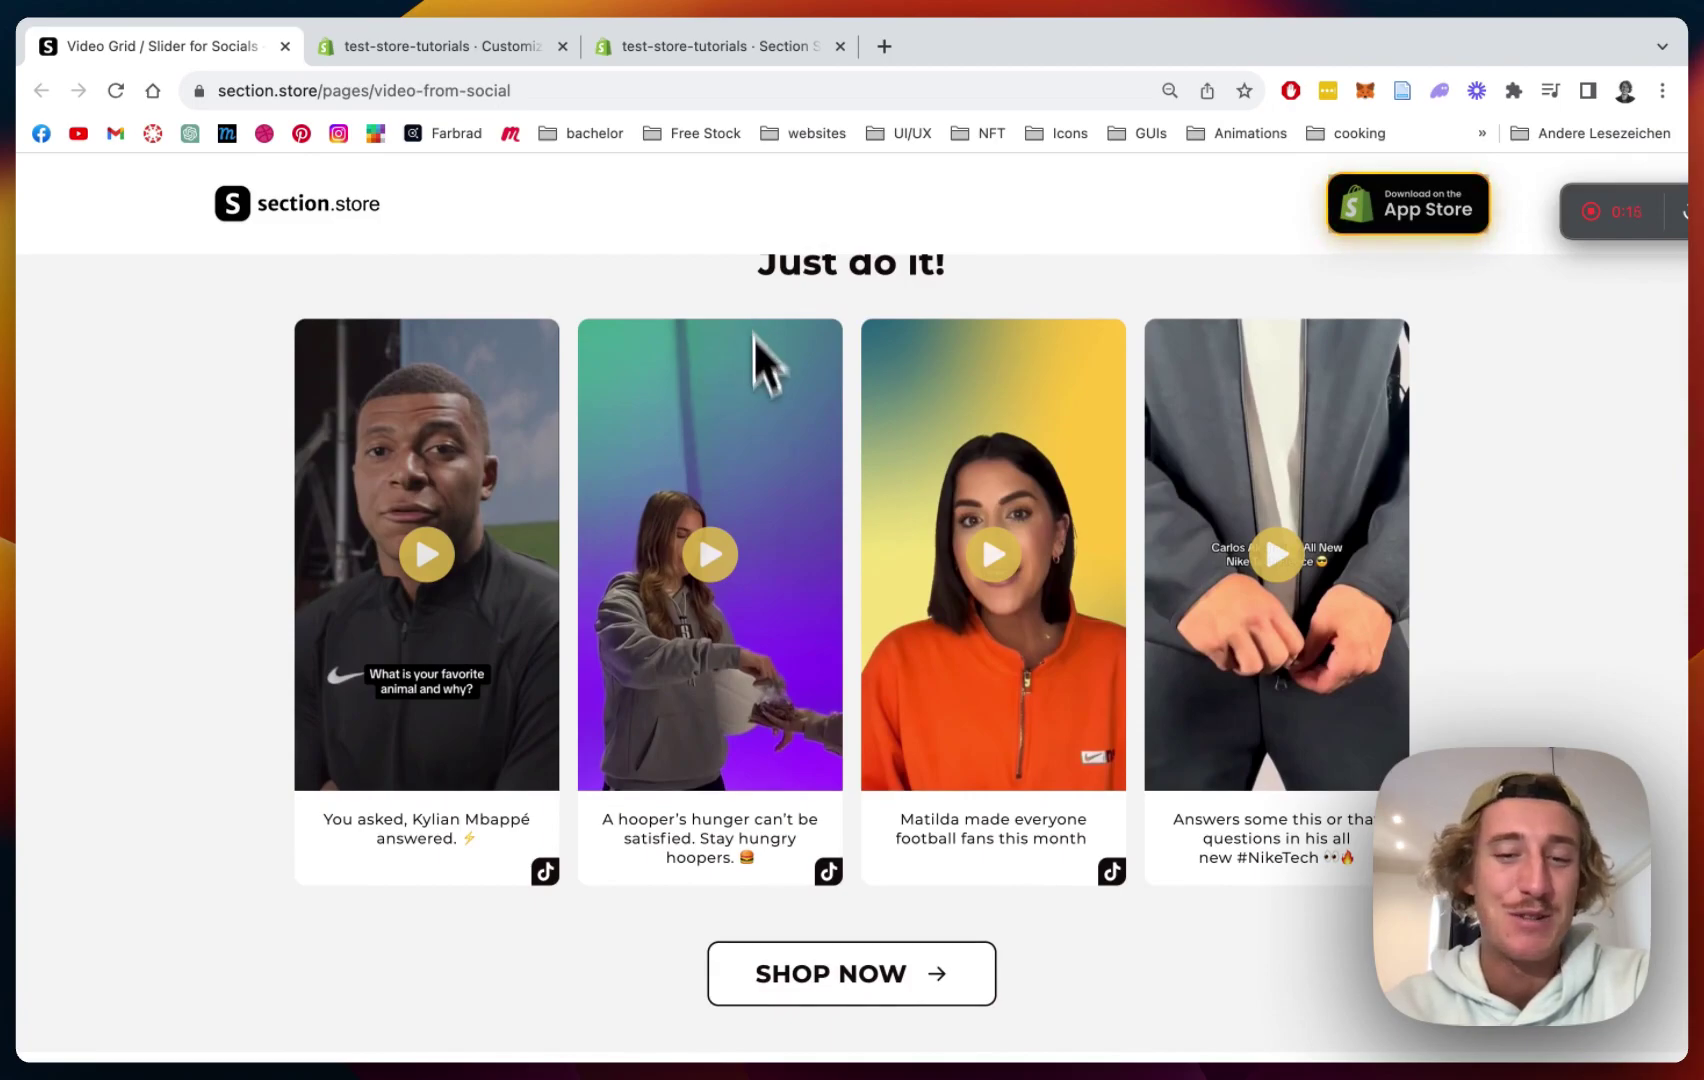
{"action": "scroll", "coordinate": [864, 820], "scroll_direction": "down", "scroll_amount": 1}
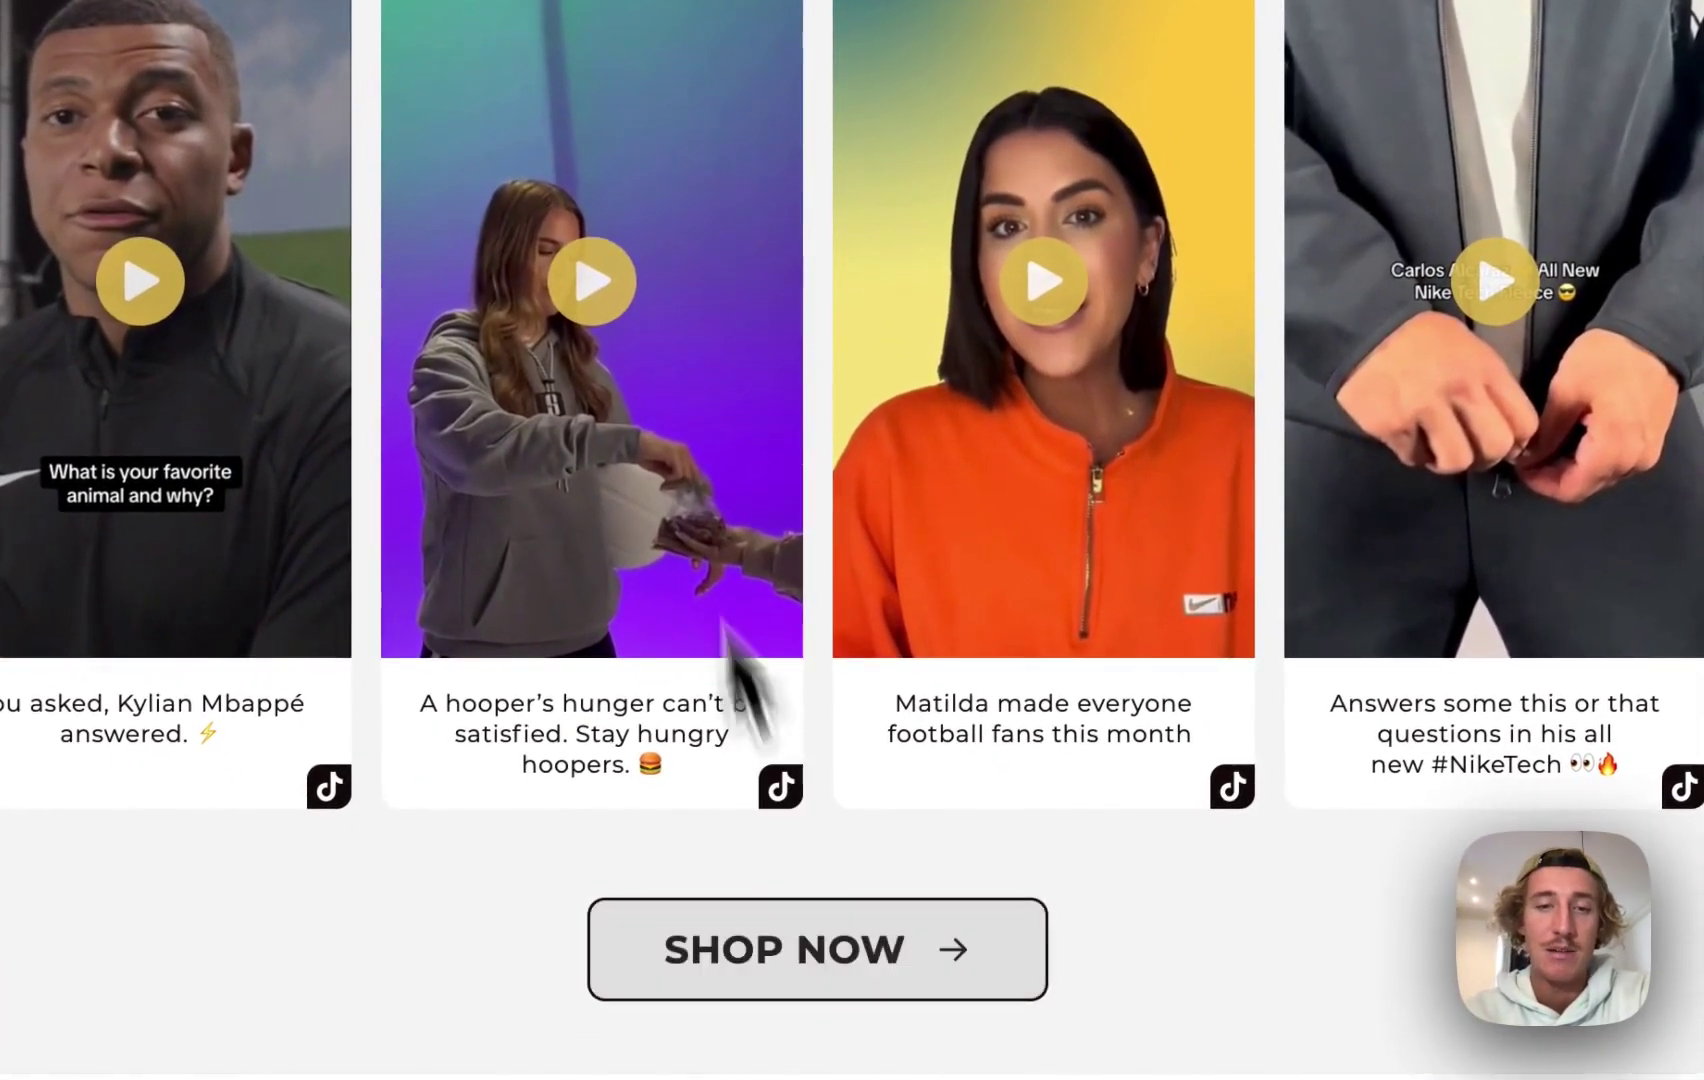
{"action": "mouse_move", "coordinate": [171, 300]}
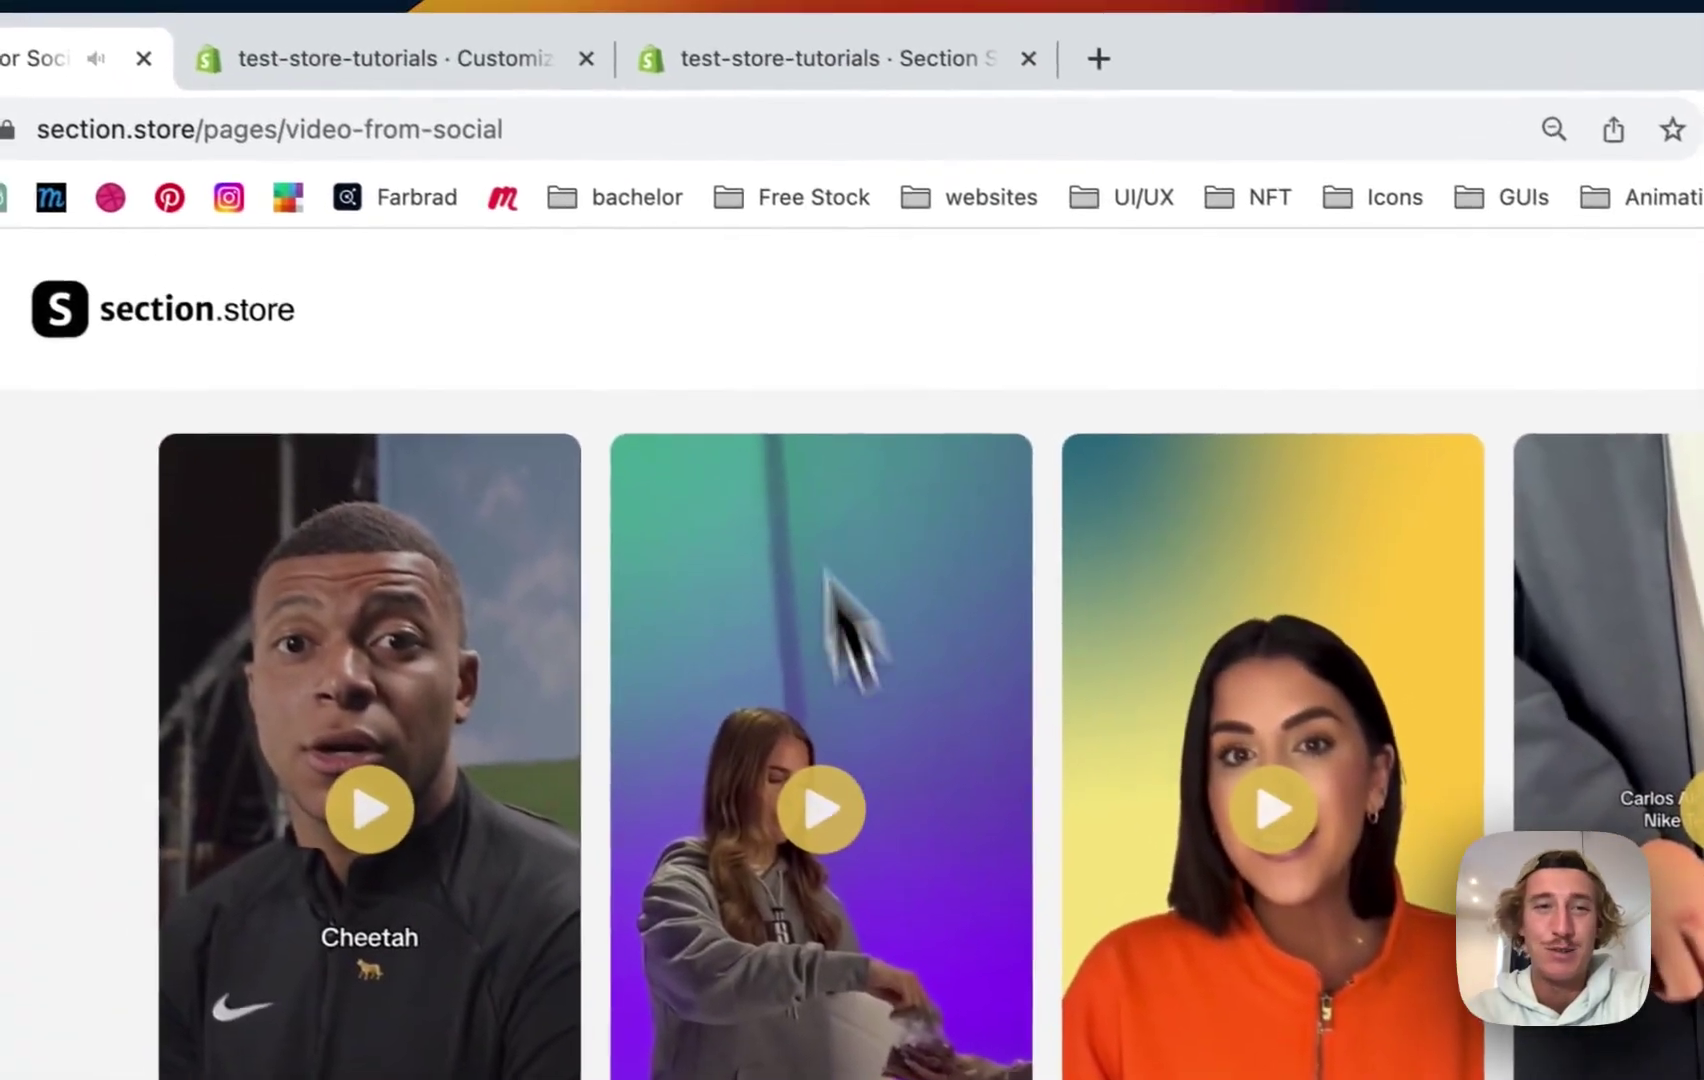
{"action": "left_click", "coordinate": [505, 78]}
{"action": "left_click", "coordinate": [776, 82]}
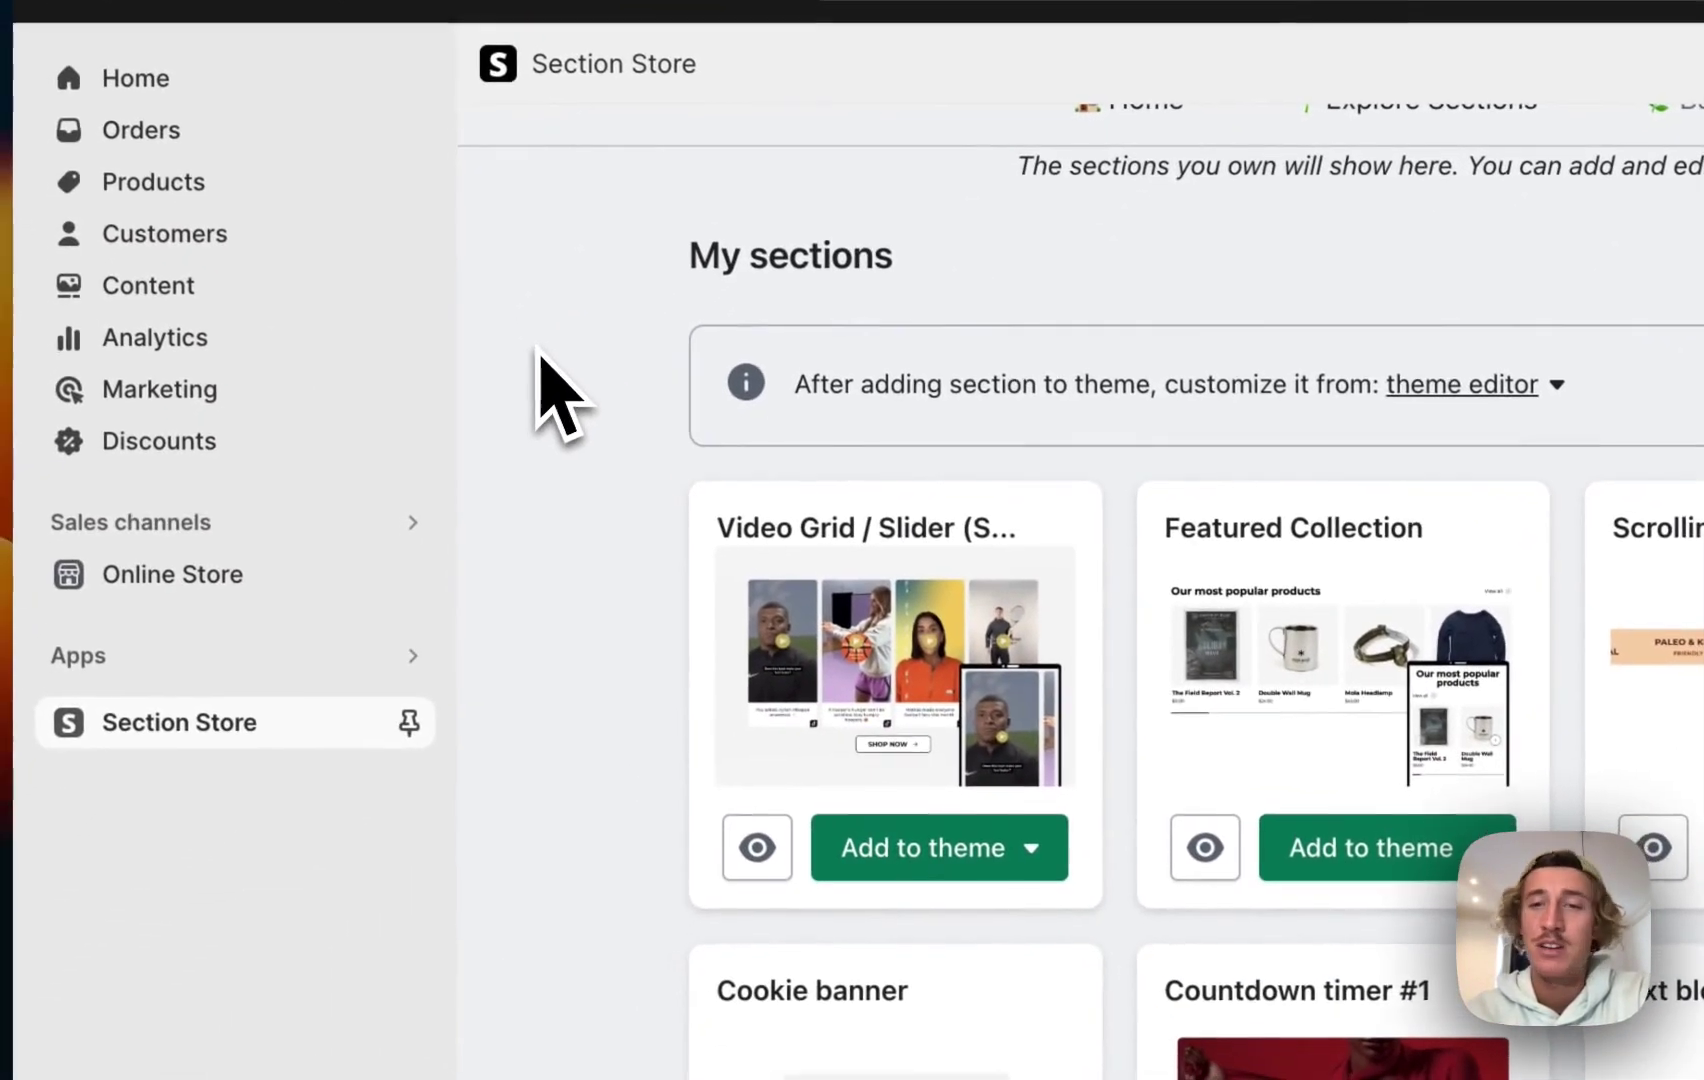
Step: Browse Explore Sections down to Newest Releases, showing Video Grid / Slider (Socials) at $9
{"action": "scroll", "coordinate": [327, 660], "scroll_direction": "up", "scroll_amount": 1}
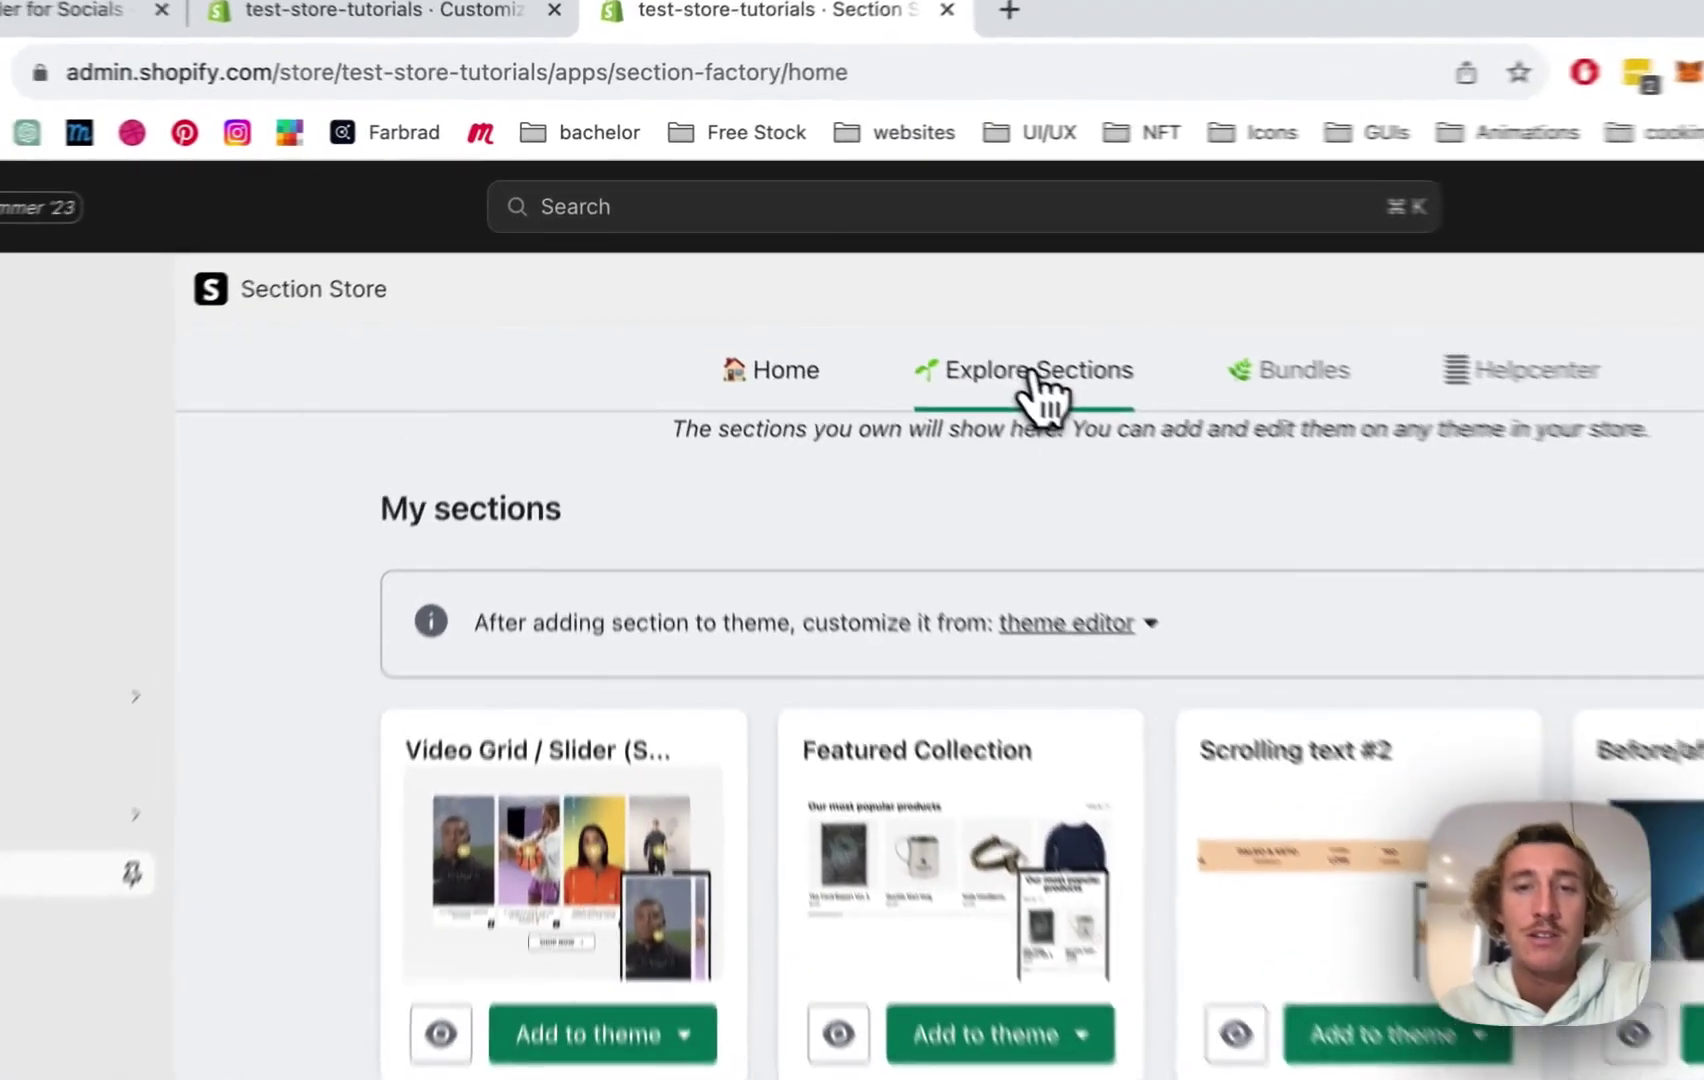
{"action": "left_click", "coordinate": [898, 305]}
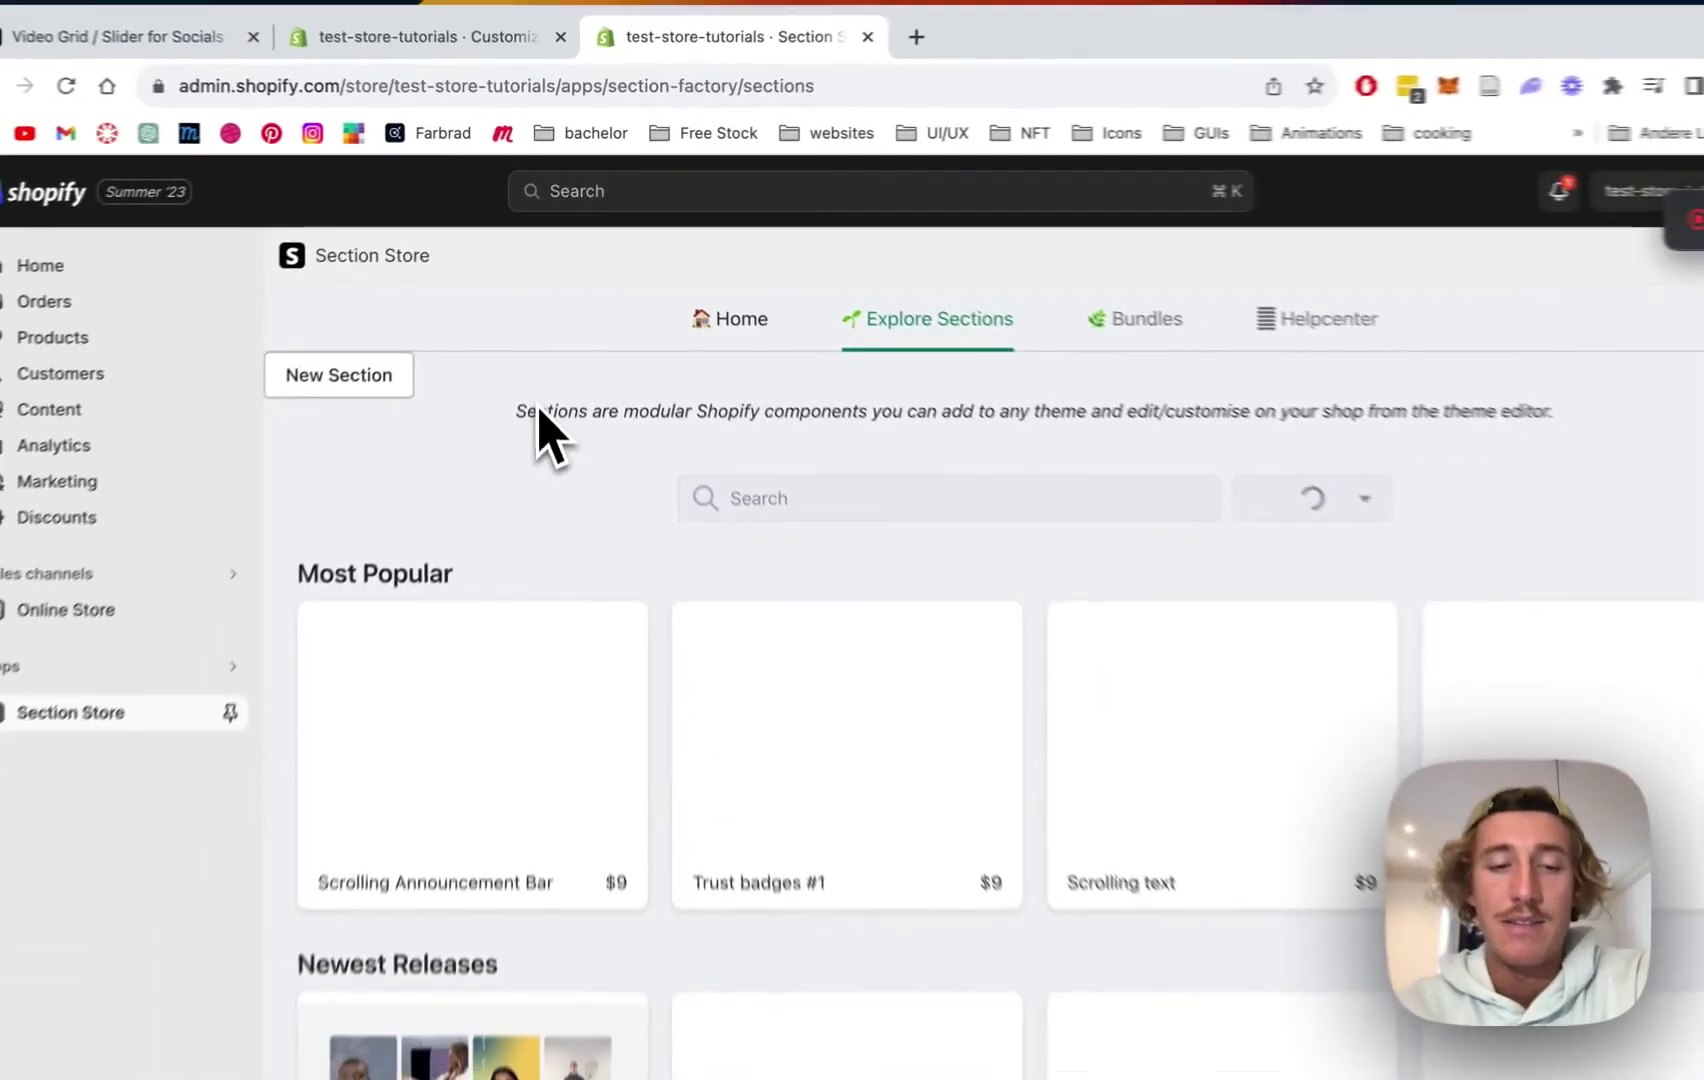
{"action": "scroll", "coordinate": [590, 540], "scroll_direction": "down", "scroll_amount": 2}
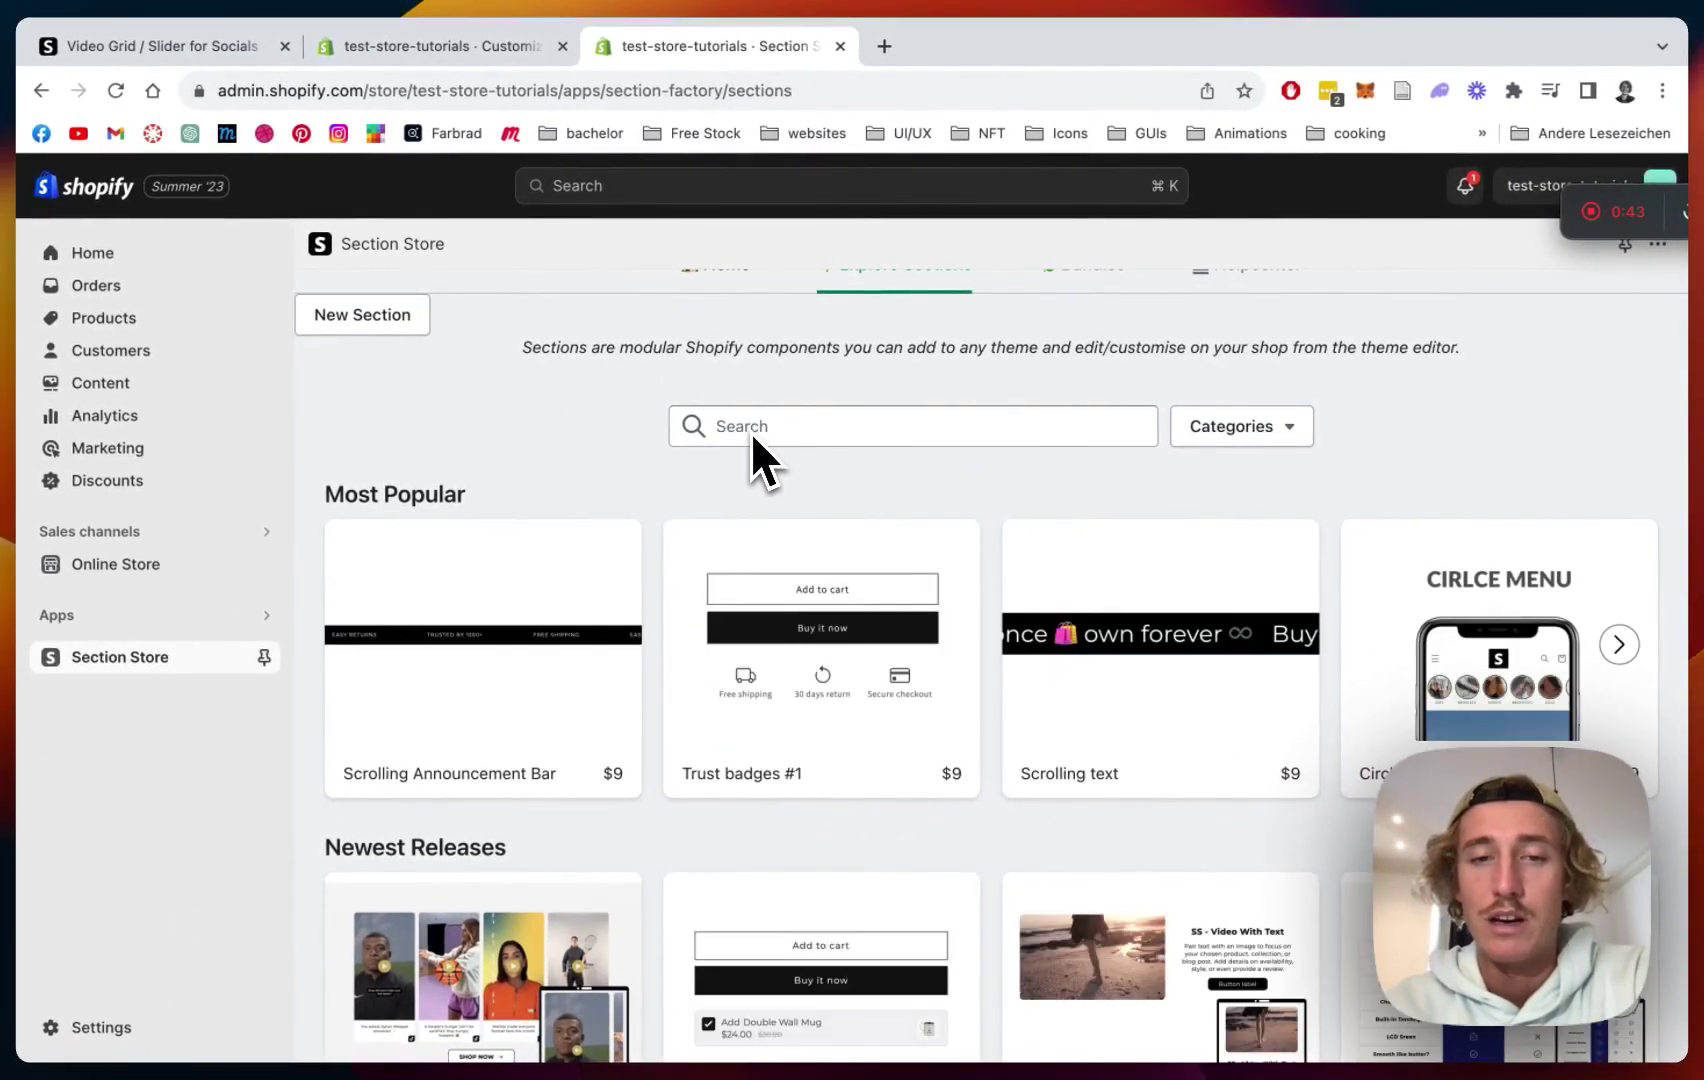
{"action": "scroll", "coordinate": [578, 426], "scroll_direction": "down", "scroll_amount": 3}
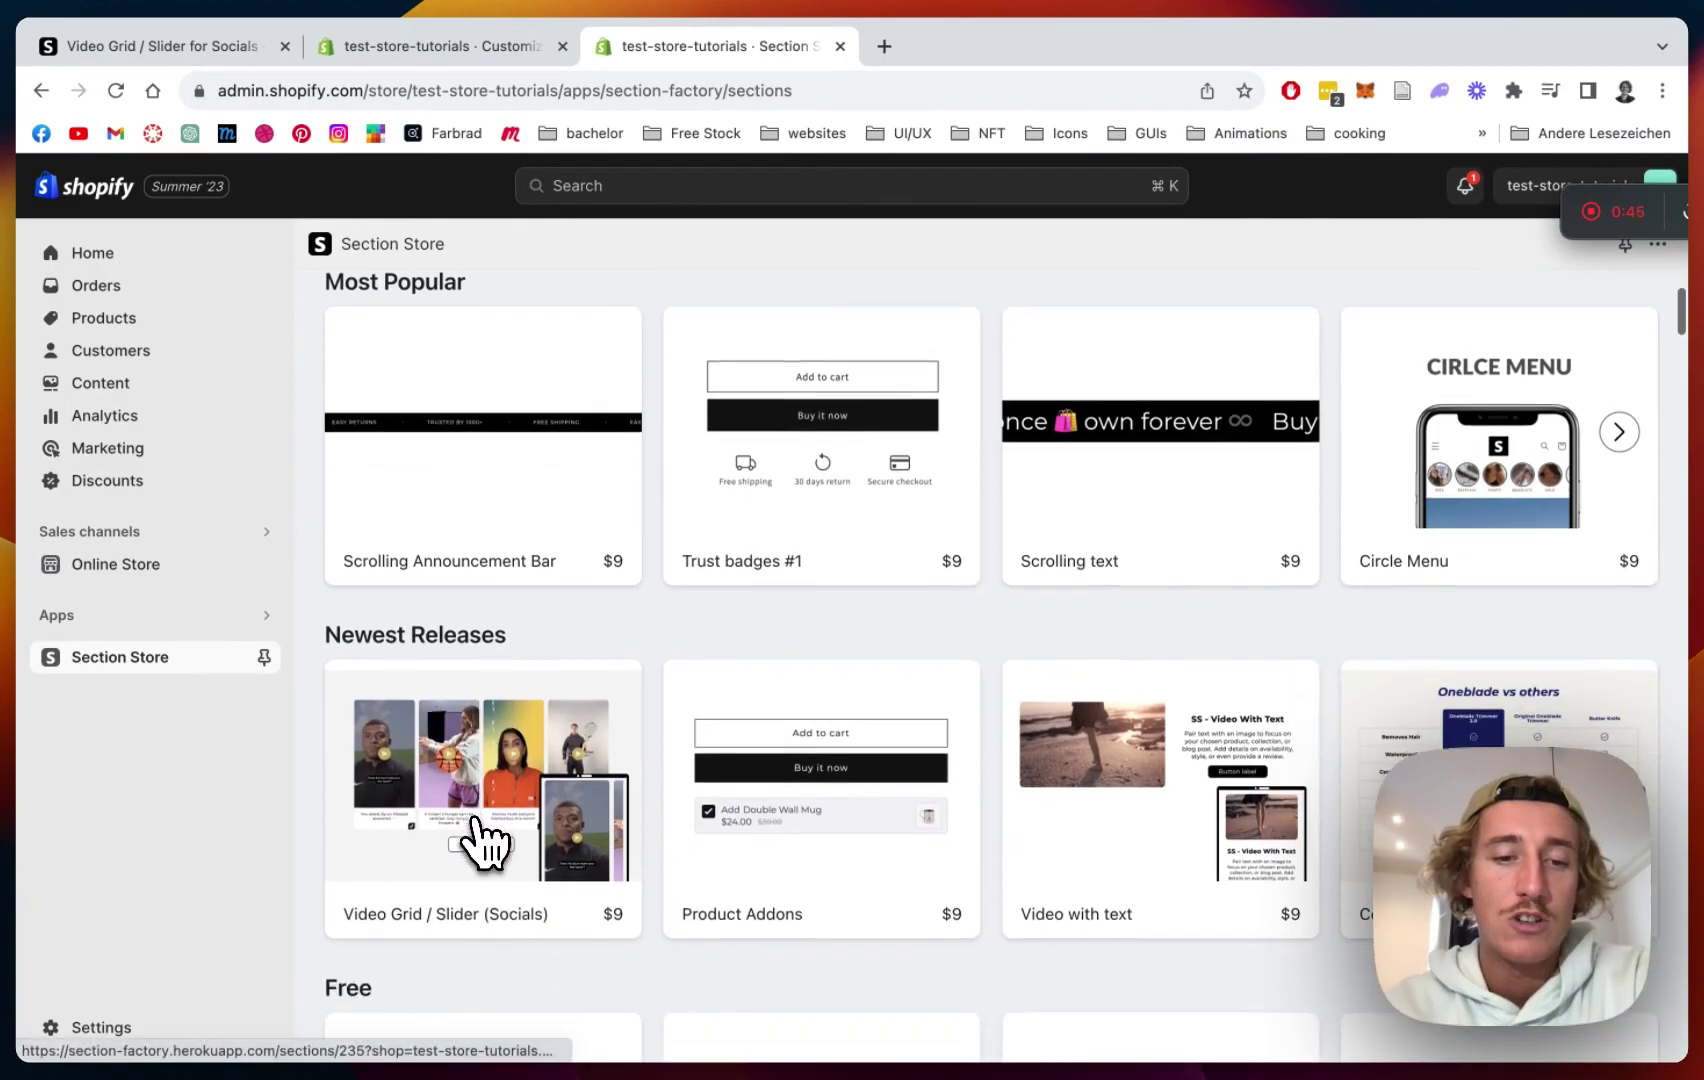
Step: Open and read through the Video Grid / Slider (Socials) detail page, priced $9 and already owned
{"action": "mouse_move", "coordinate": [468, 762]}
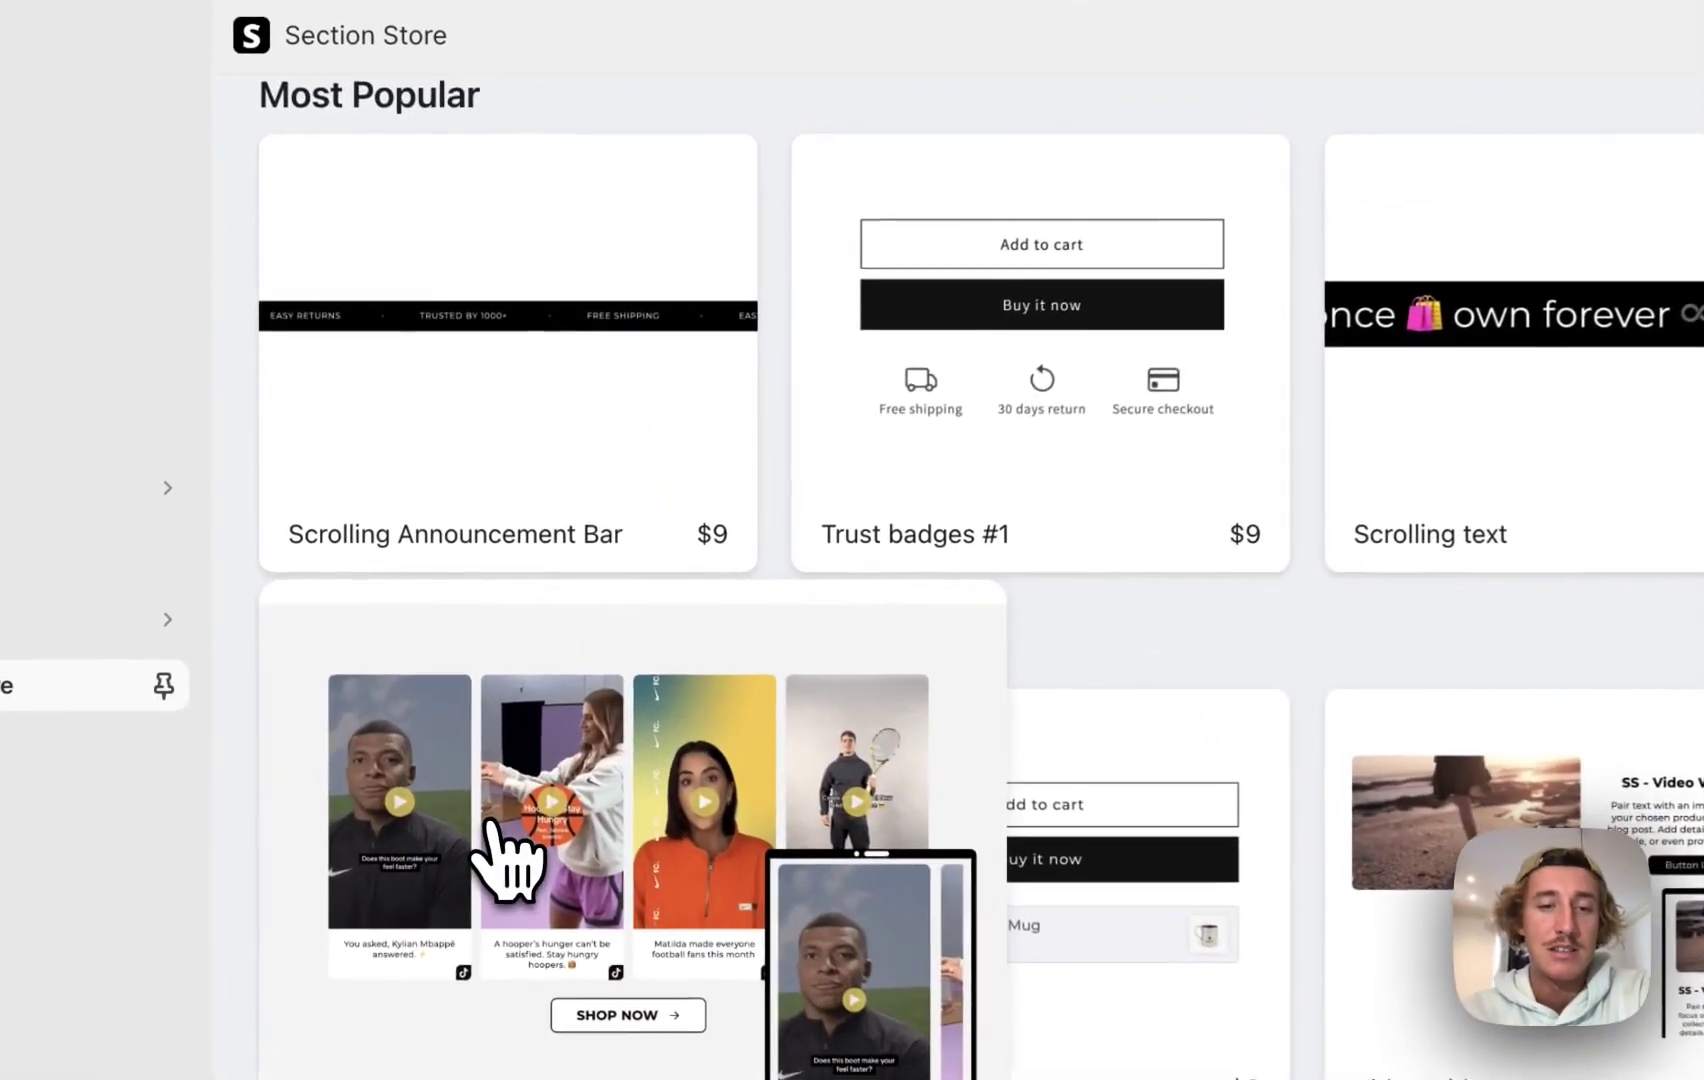
{"action": "left_click", "coordinate": [478, 758]}
{"action": "scroll", "coordinate": [1045, 323], "scroll_direction": "down", "scroll_amount": 2}
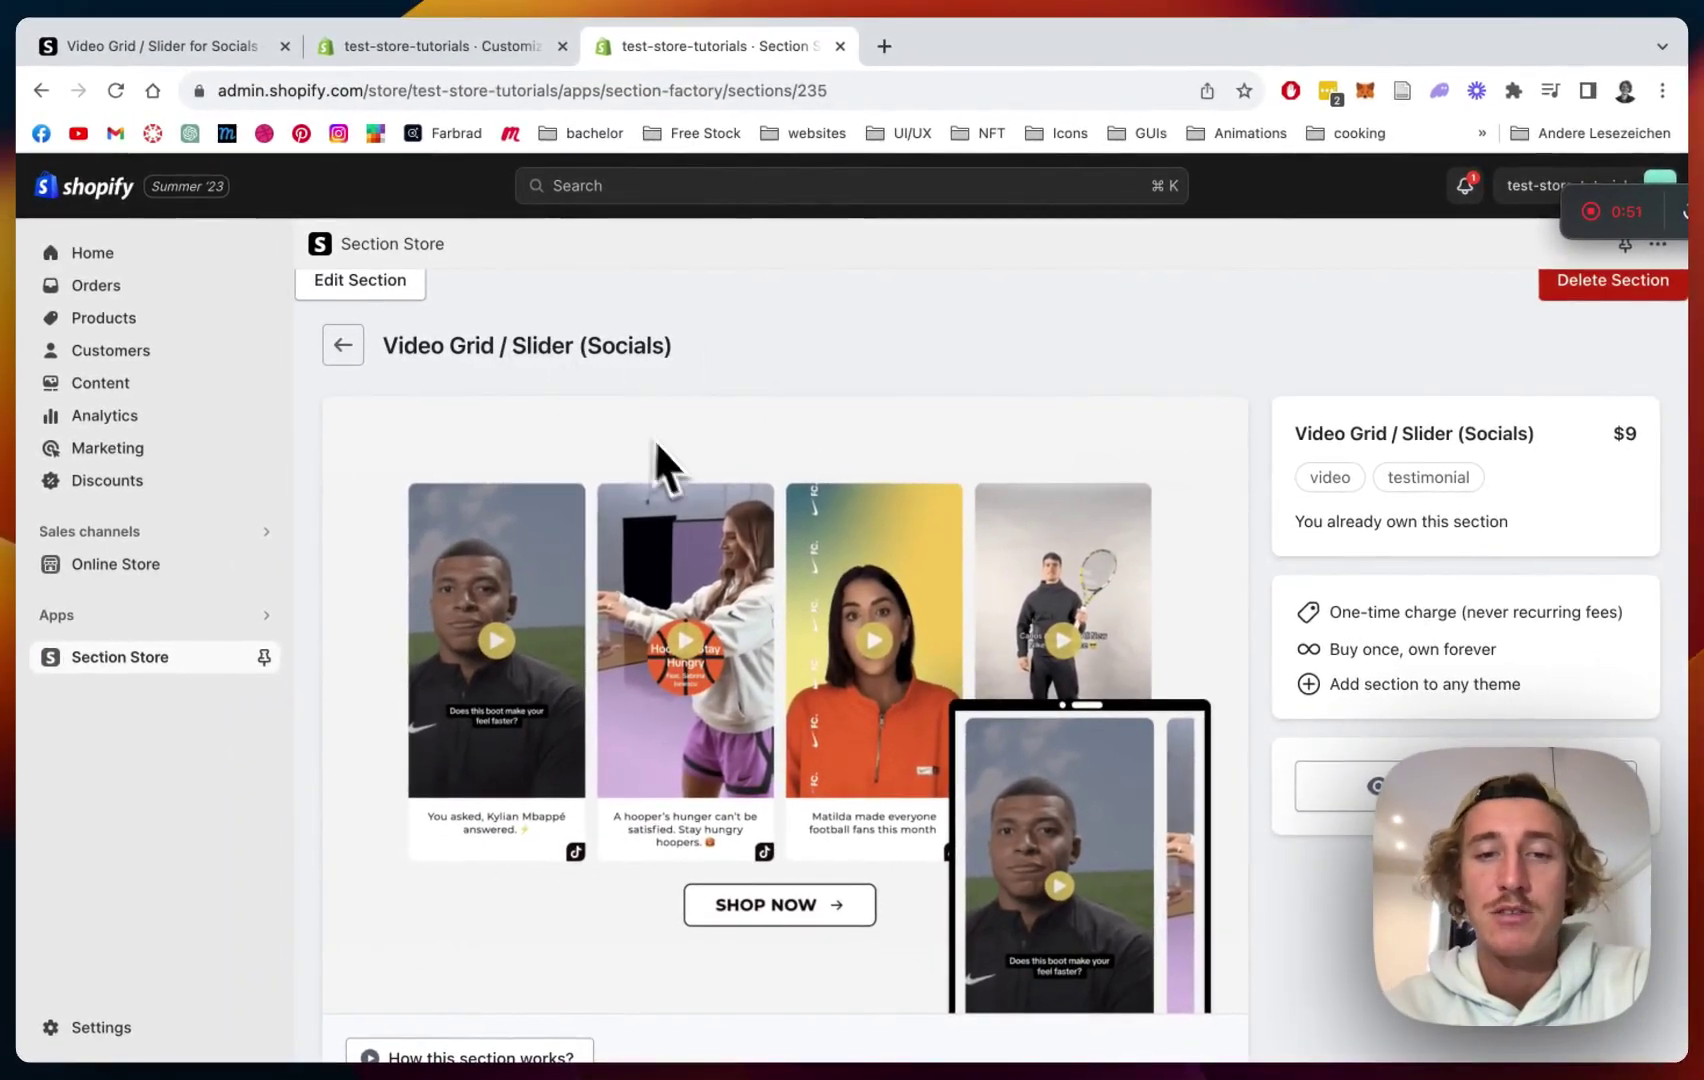
{"action": "scroll", "coordinate": [776, 362], "scroll_direction": "down", "scroll_amount": 1}
{"action": "scroll", "coordinate": [777, 362], "scroll_direction": "up", "scroll_amount": 2}
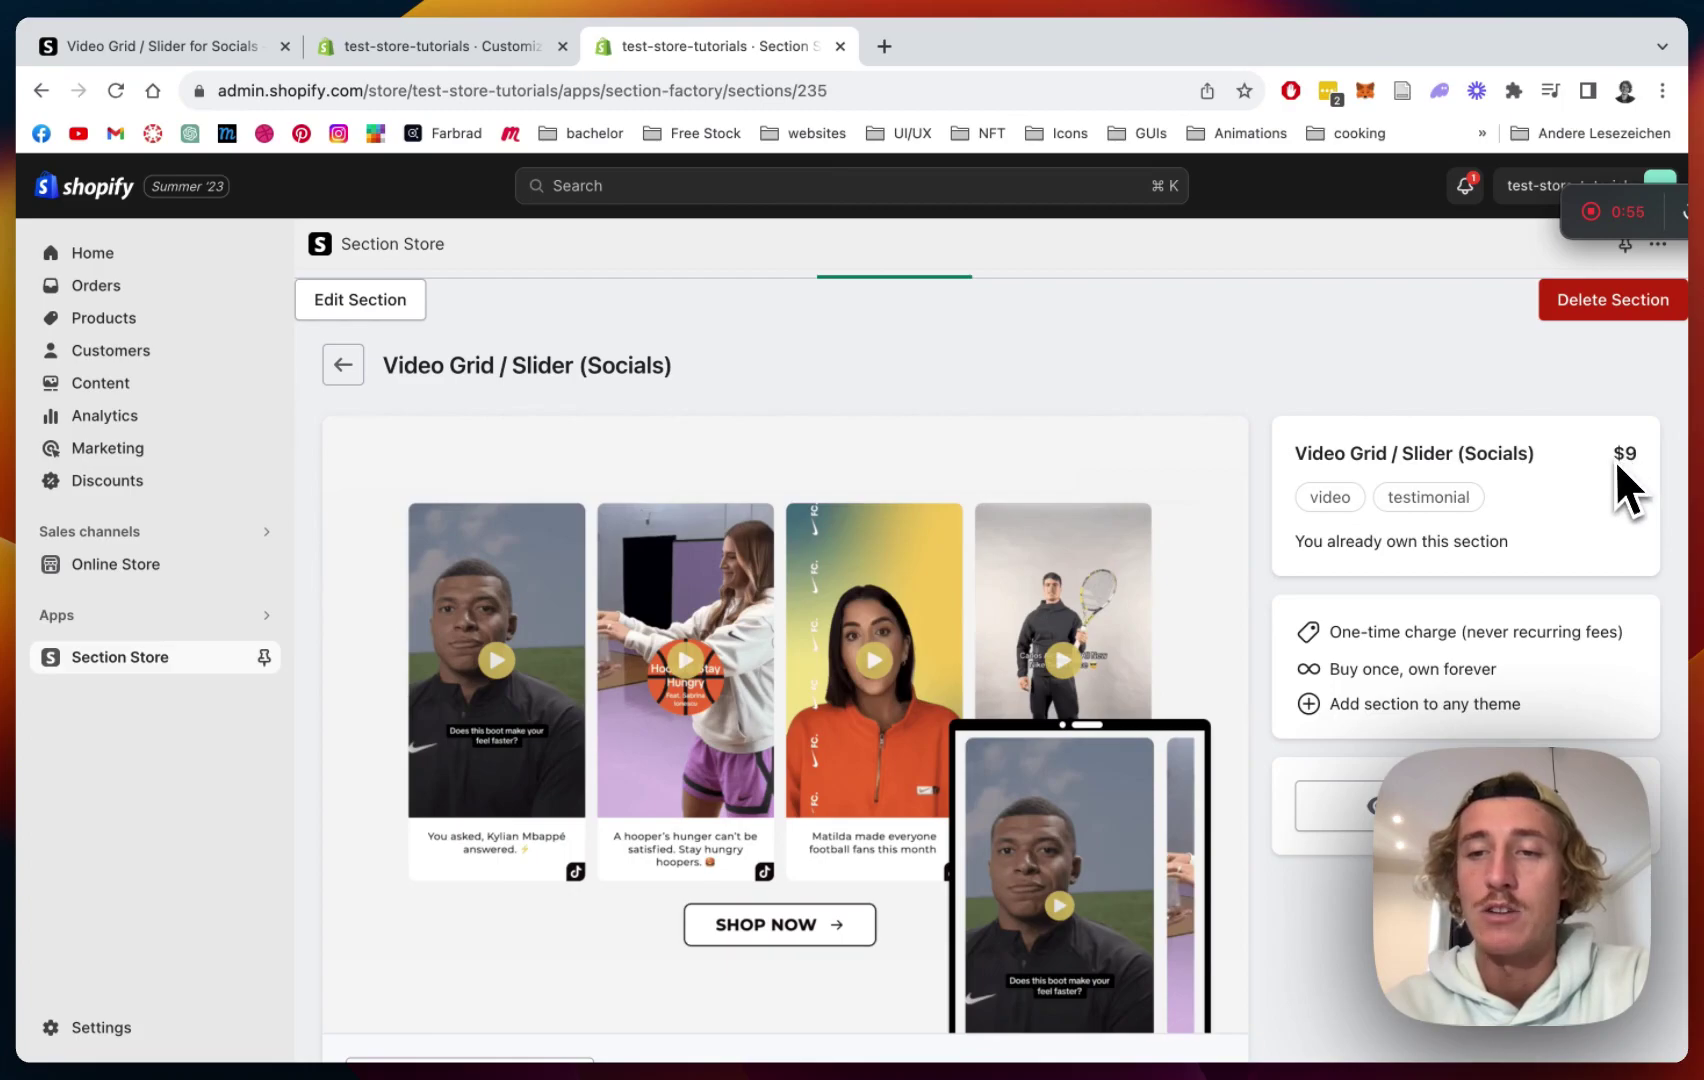
{"action": "scroll", "coordinate": [1540, 452], "scroll_direction": "down", "scroll_amount": 1}
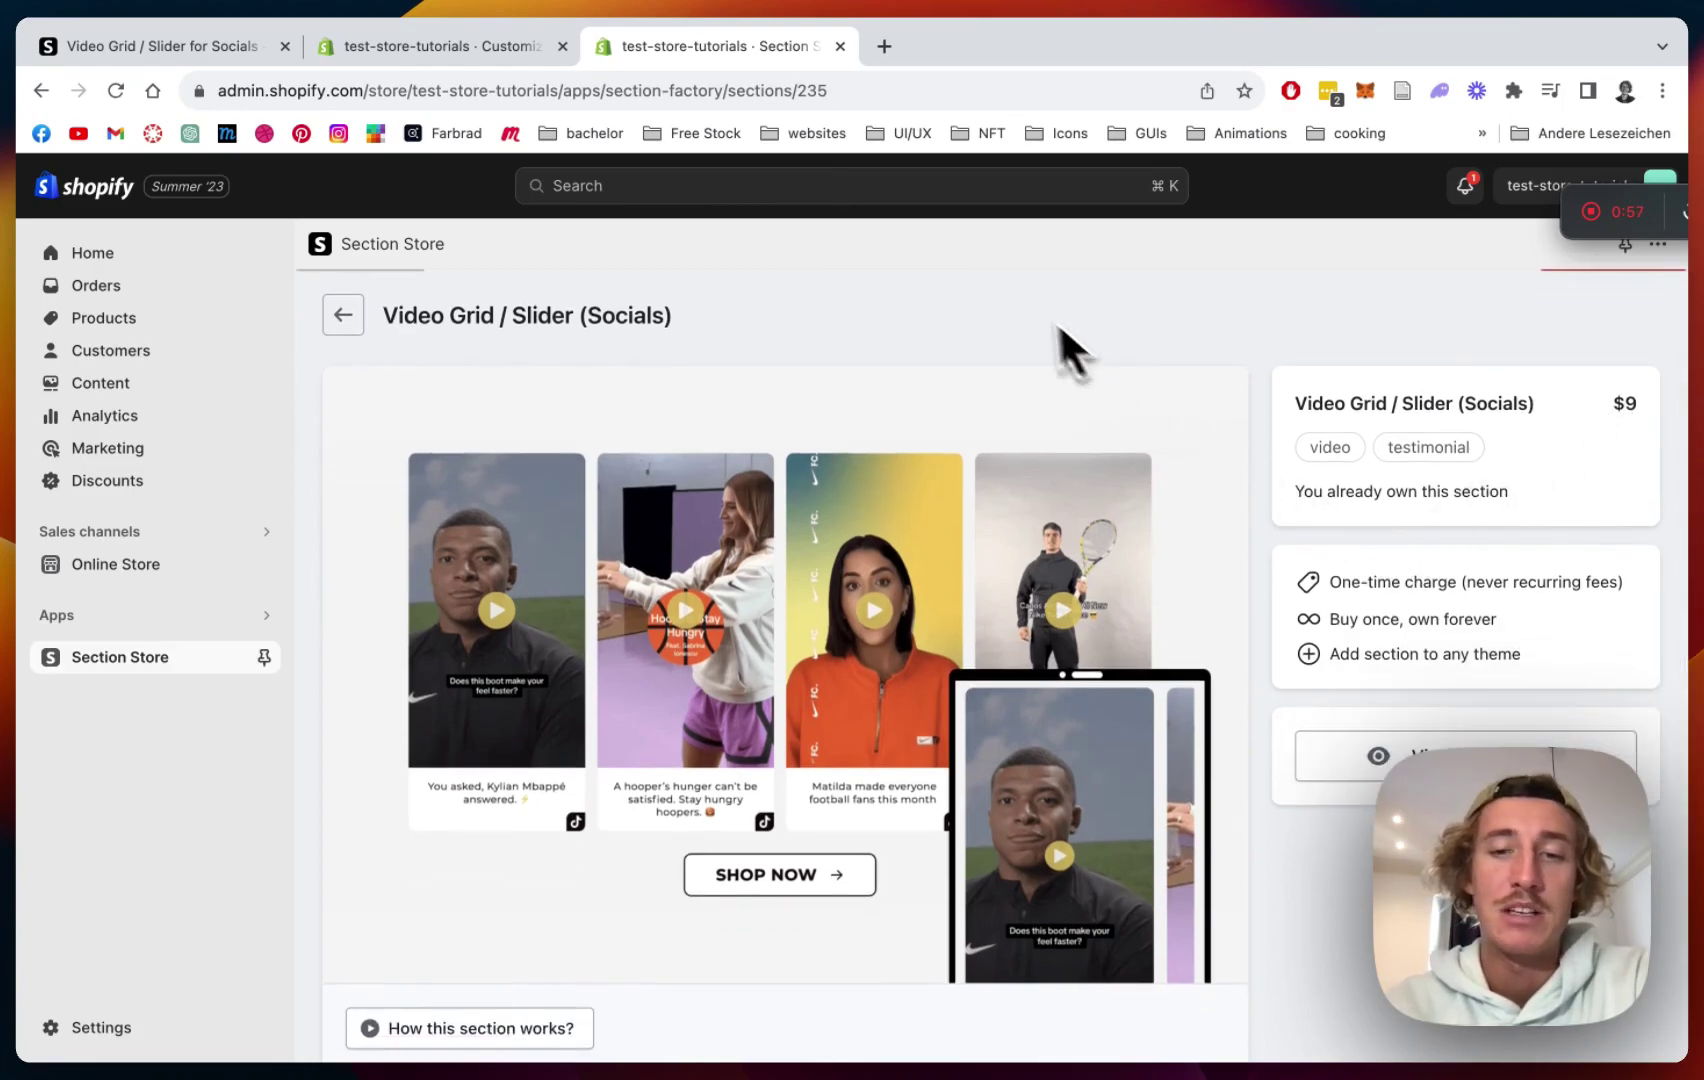
{"action": "scroll", "coordinate": [1274, 383], "scroll_direction": "down", "scroll_amount": 1}
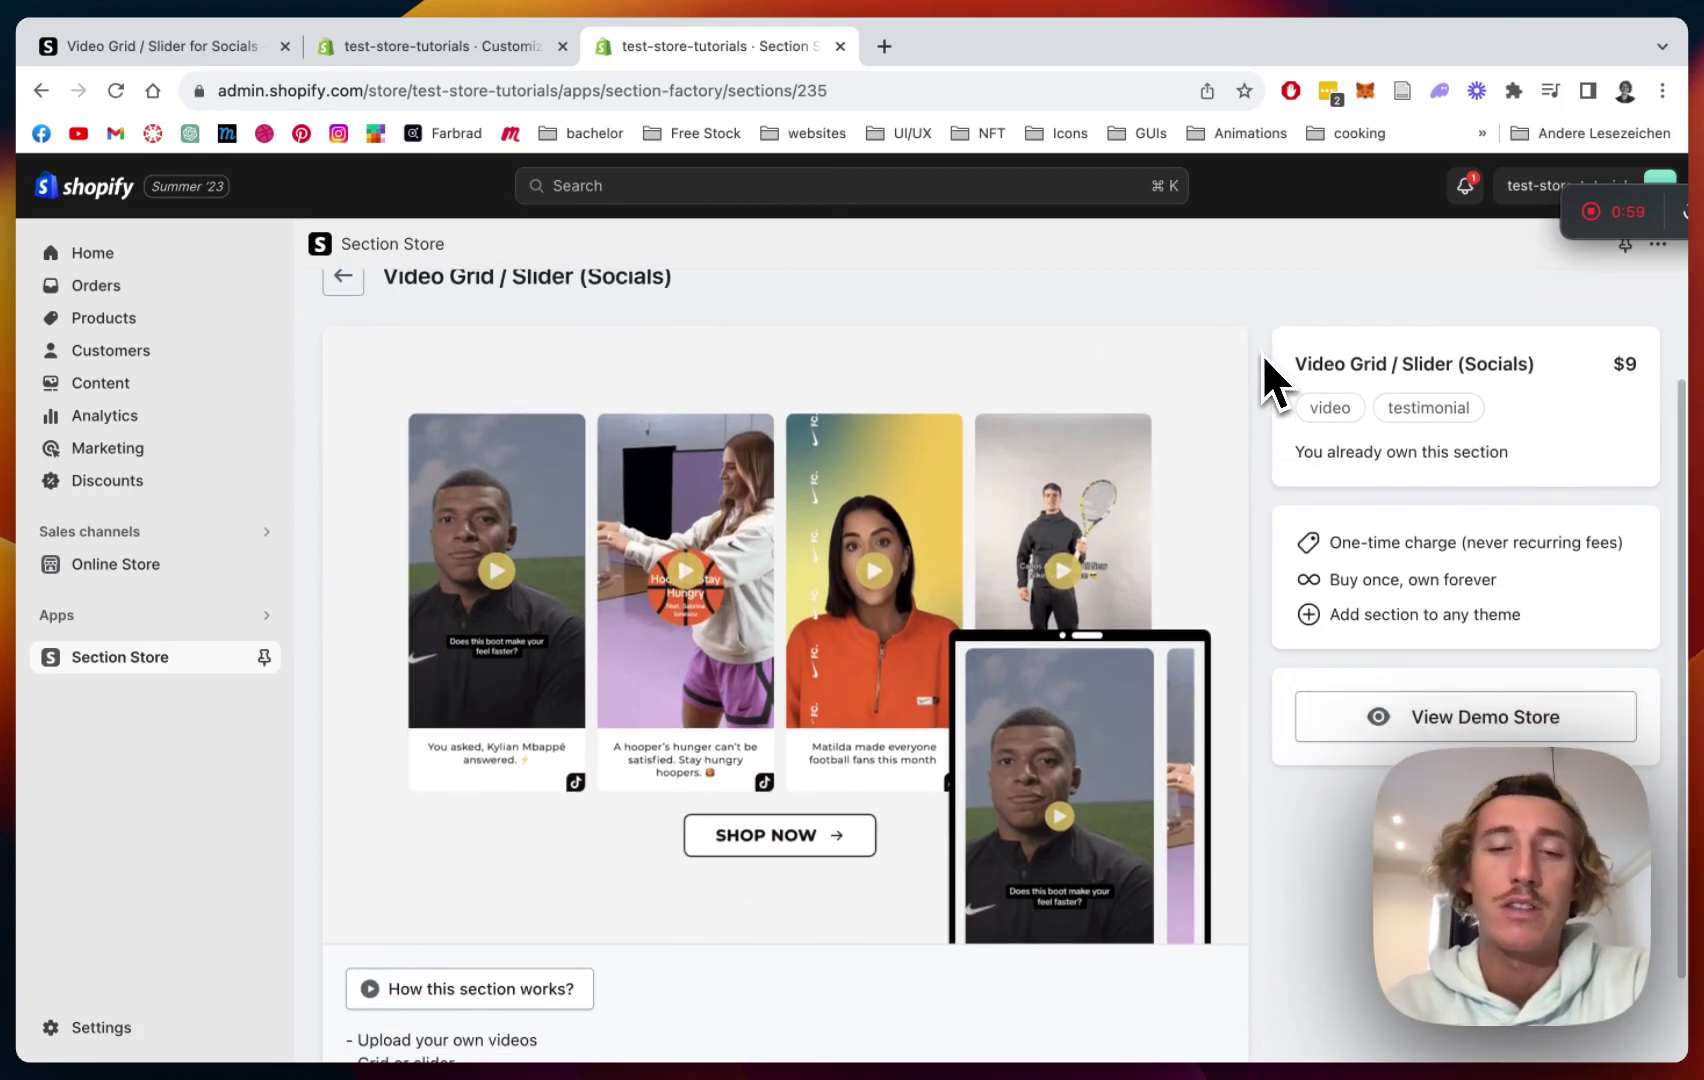
{"action": "scroll", "coordinate": [1262, 353], "scroll_direction": "up", "scroll_amount": 1}
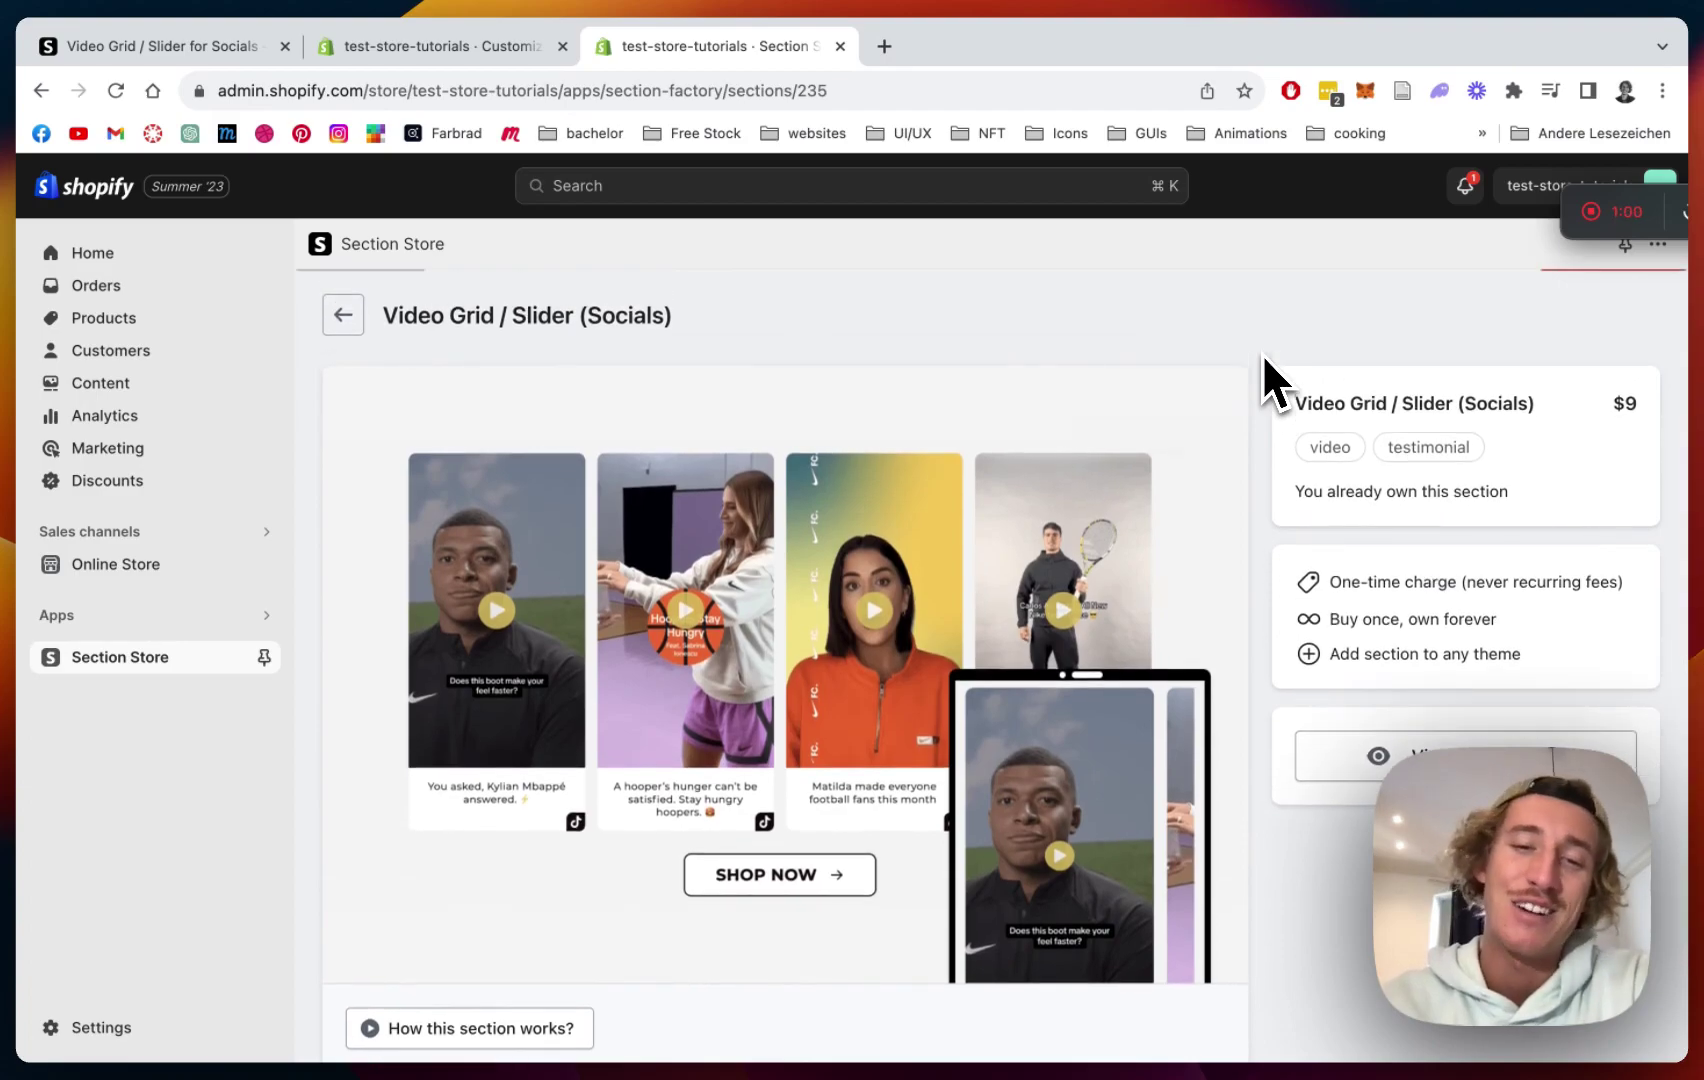
{"action": "scroll", "coordinate": [1262, 353], "scroll_direction": "down", "scroll_amount": 2}
{"action": "scroll", "coordinate": [1262, 353], "scroll_direction": "up", "scroll_amount": 1}
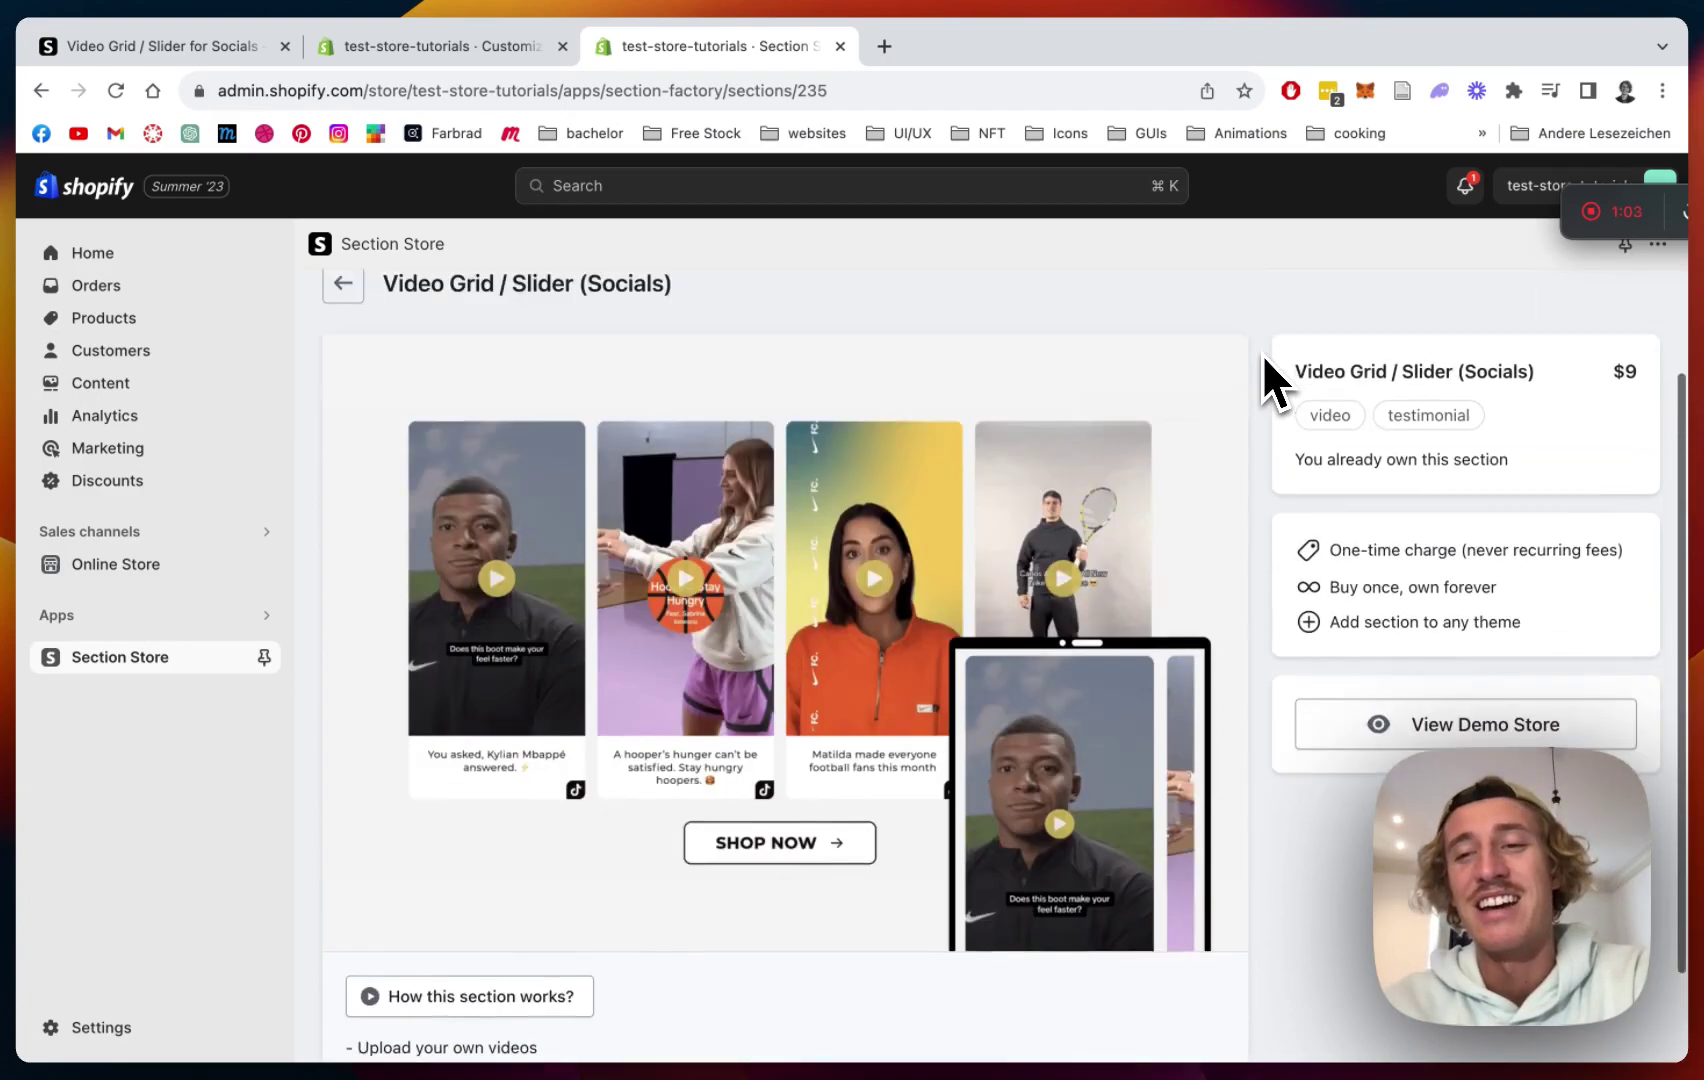
{"action": "scroll", "coordinate": [1262, 353], "scroll_direction": "up", "scroll_amount": 3}
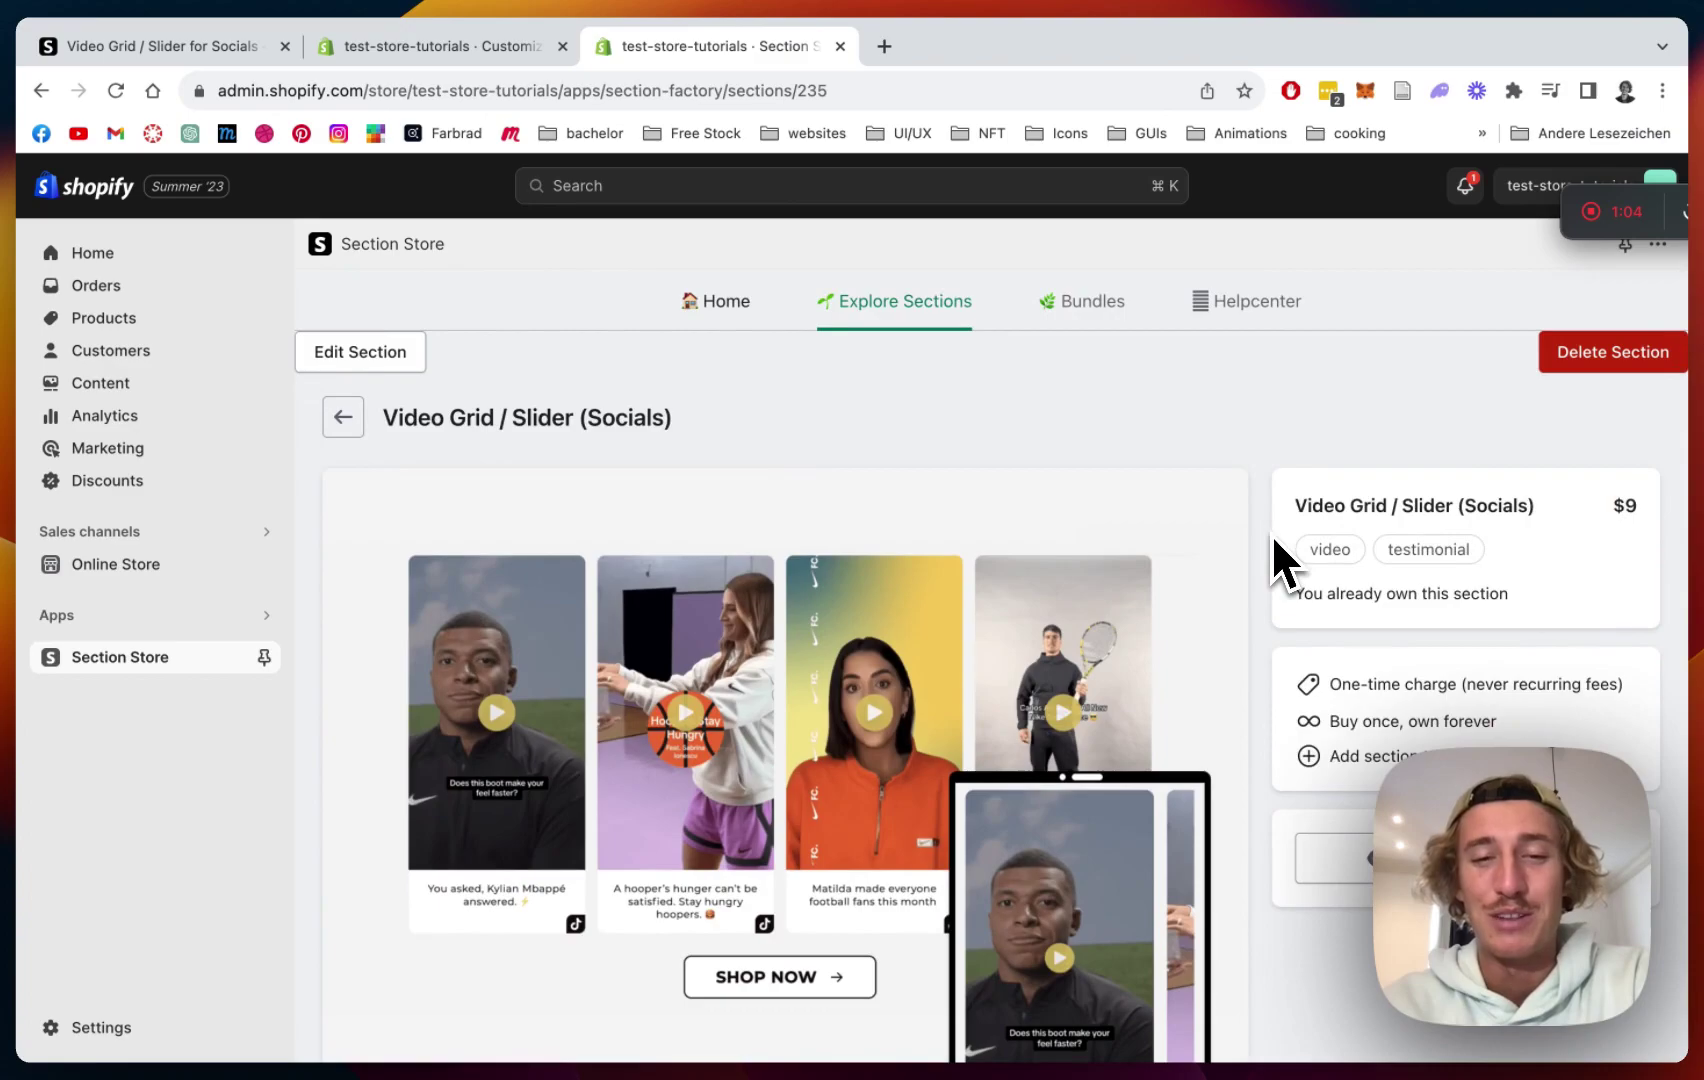
{"action": "scroll", "coordinate": [1235, 465], "scroll_direction": "down", "scroll_amount": 2}
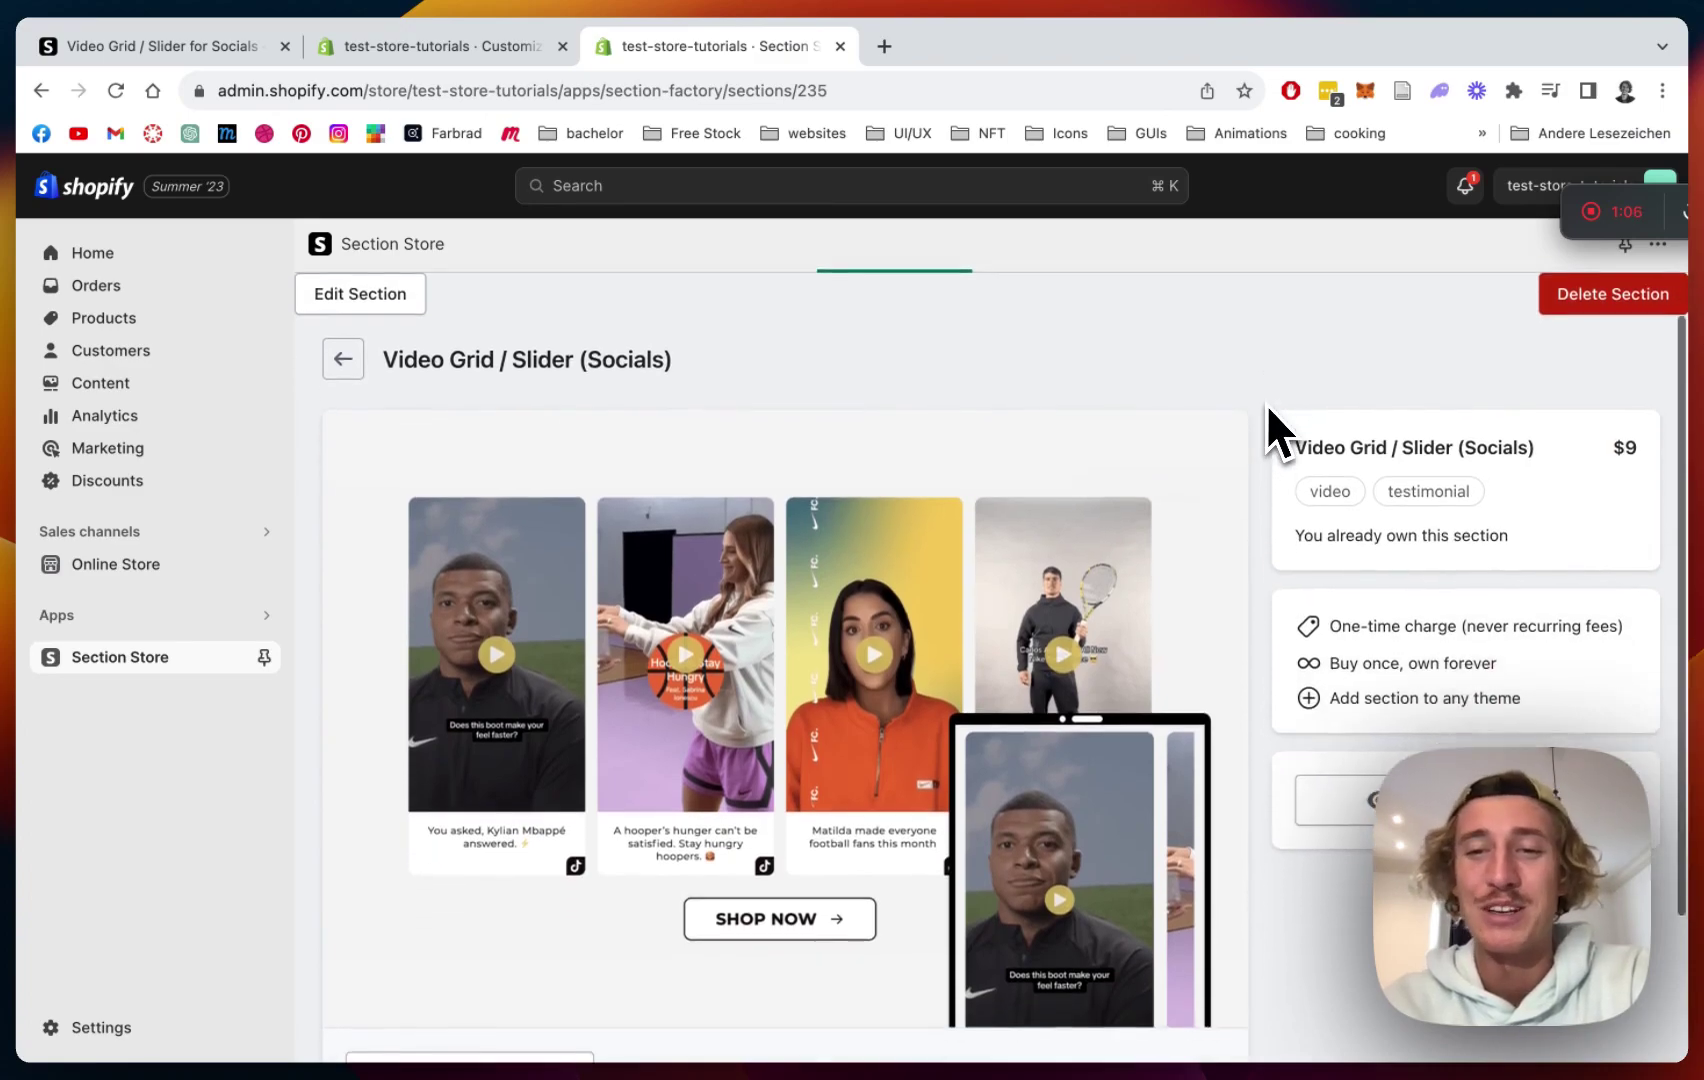
{"action": "scroll", "coordinate": [791, 403], "scroll_direction": "up", "scroll_amount": 2}
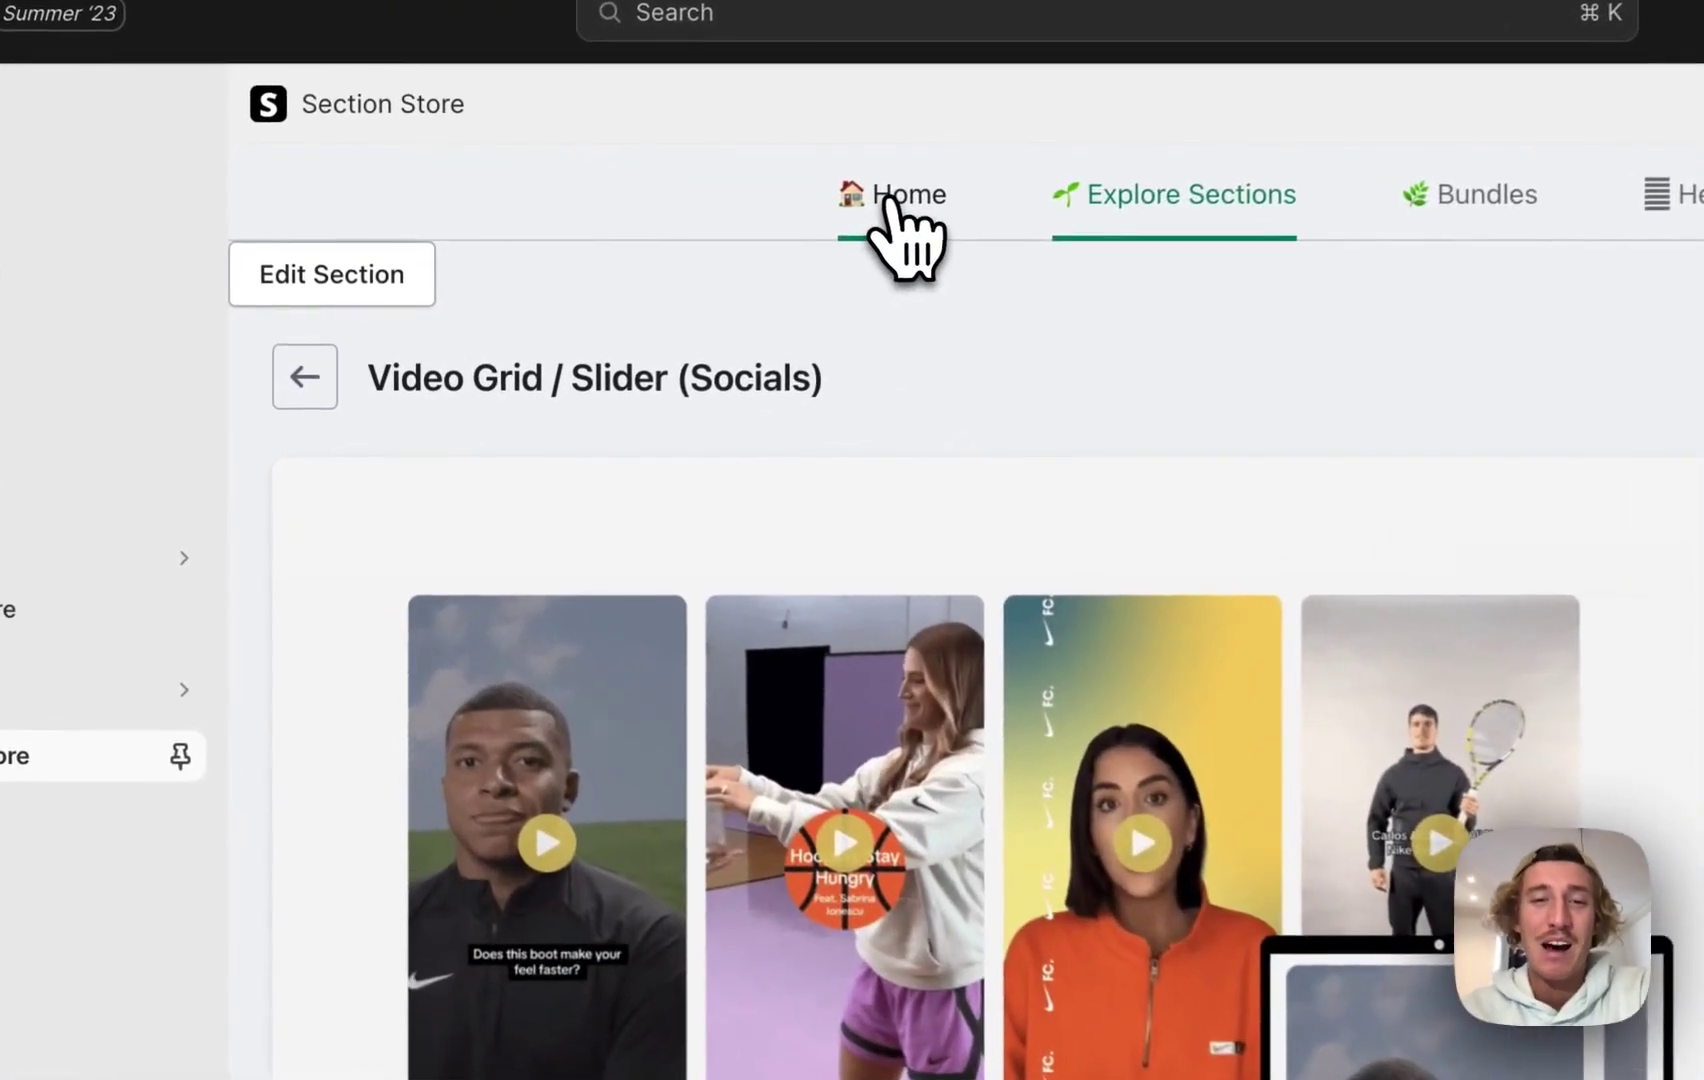
Step: Return to the owned sections list and check which themes the video grid can join
{"action": "left_click", "coordinate": [888, 198]}
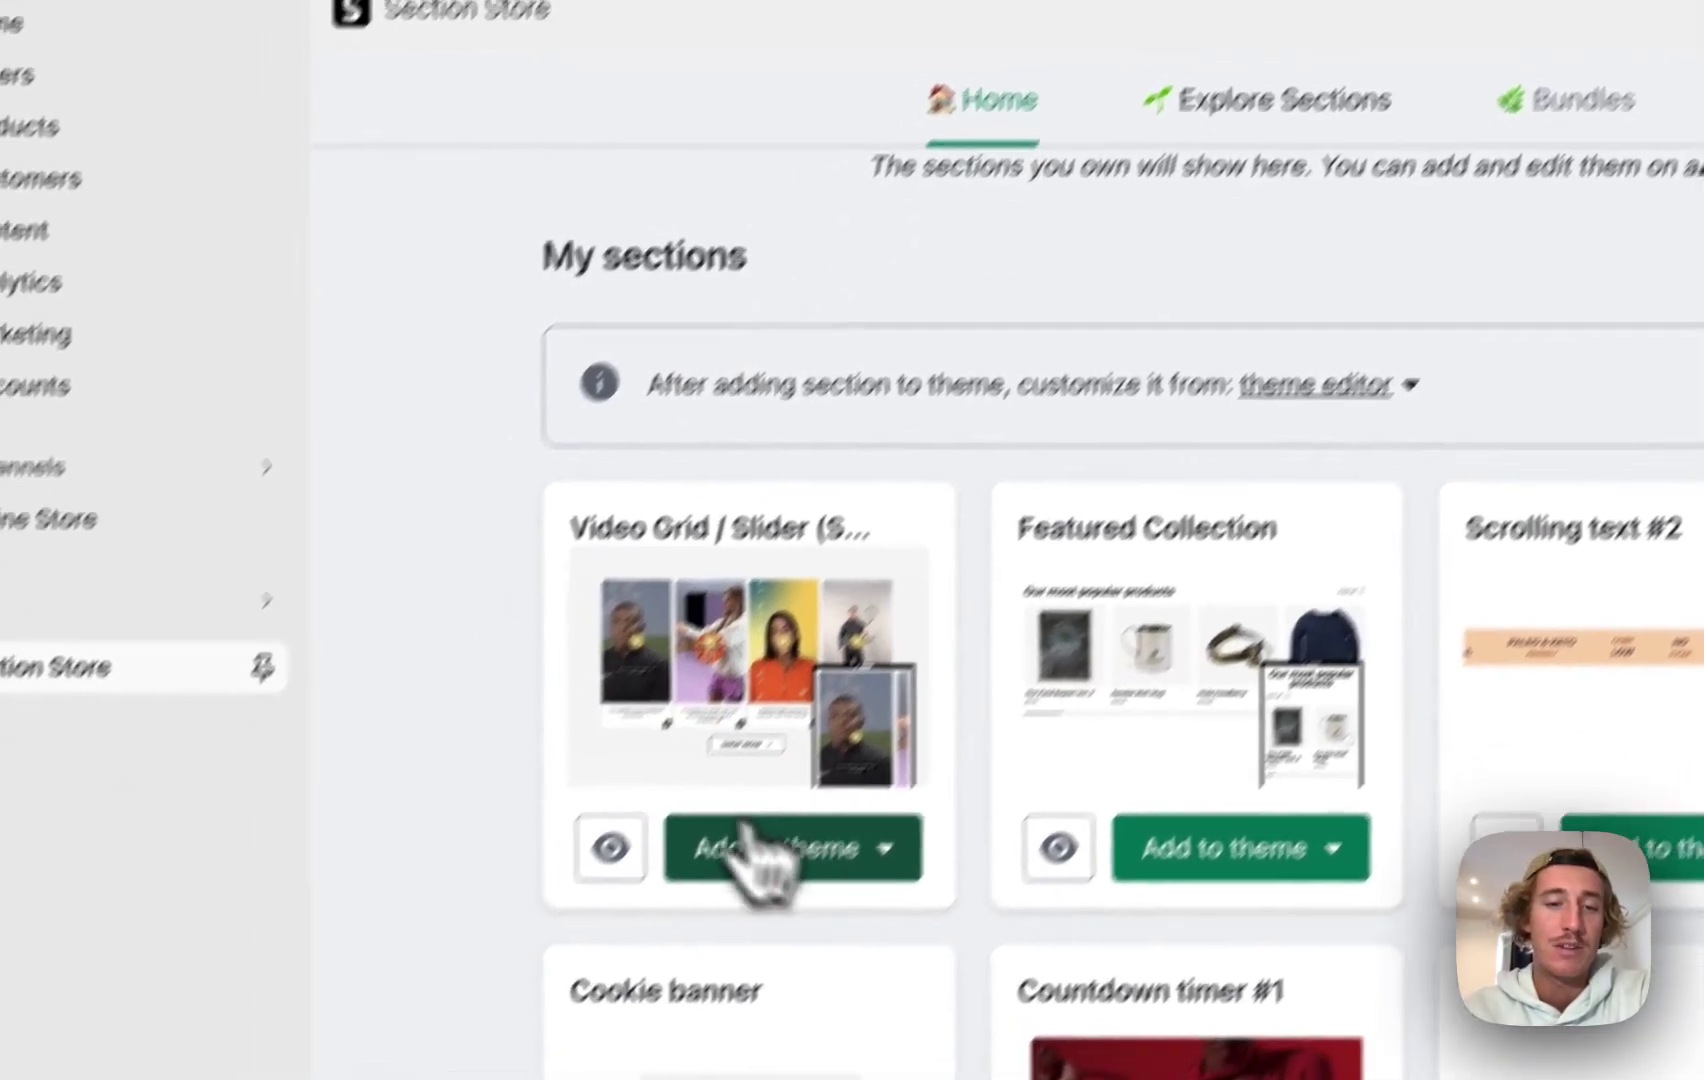
{"action": "left_click", "coordinate": [690, 942]}
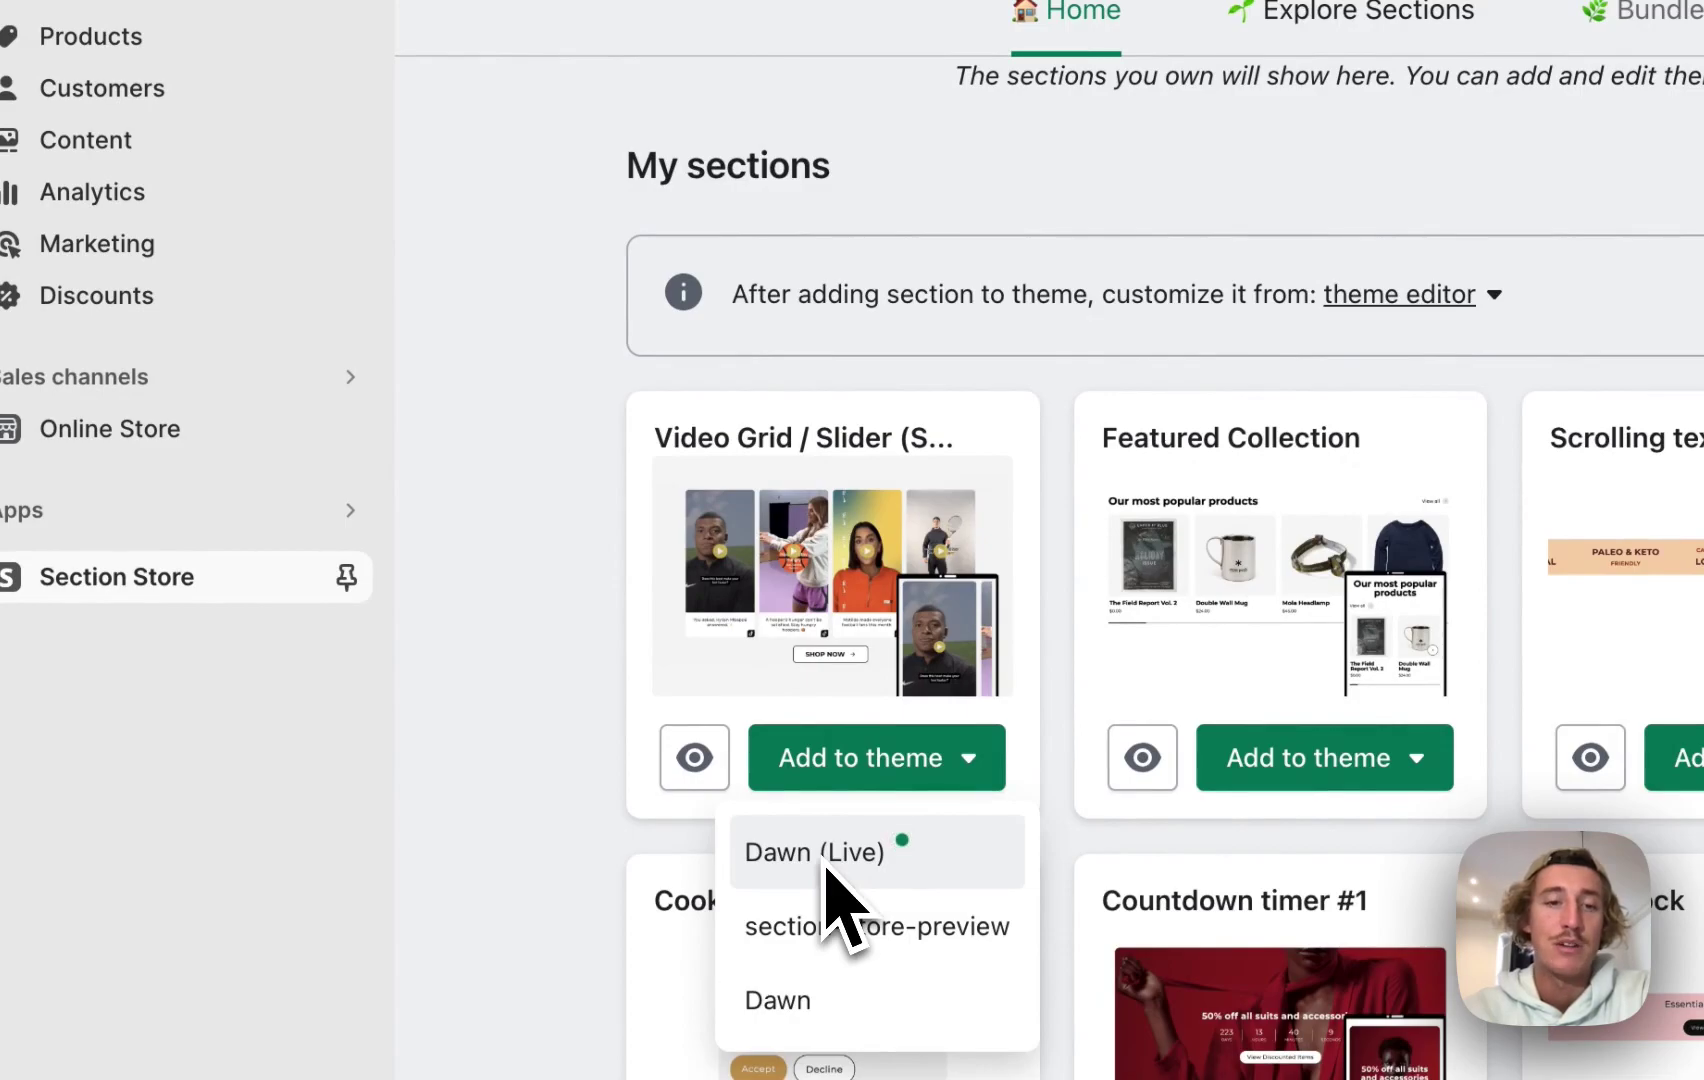
{"action": "left_click", "coordinate": [597, 647]}
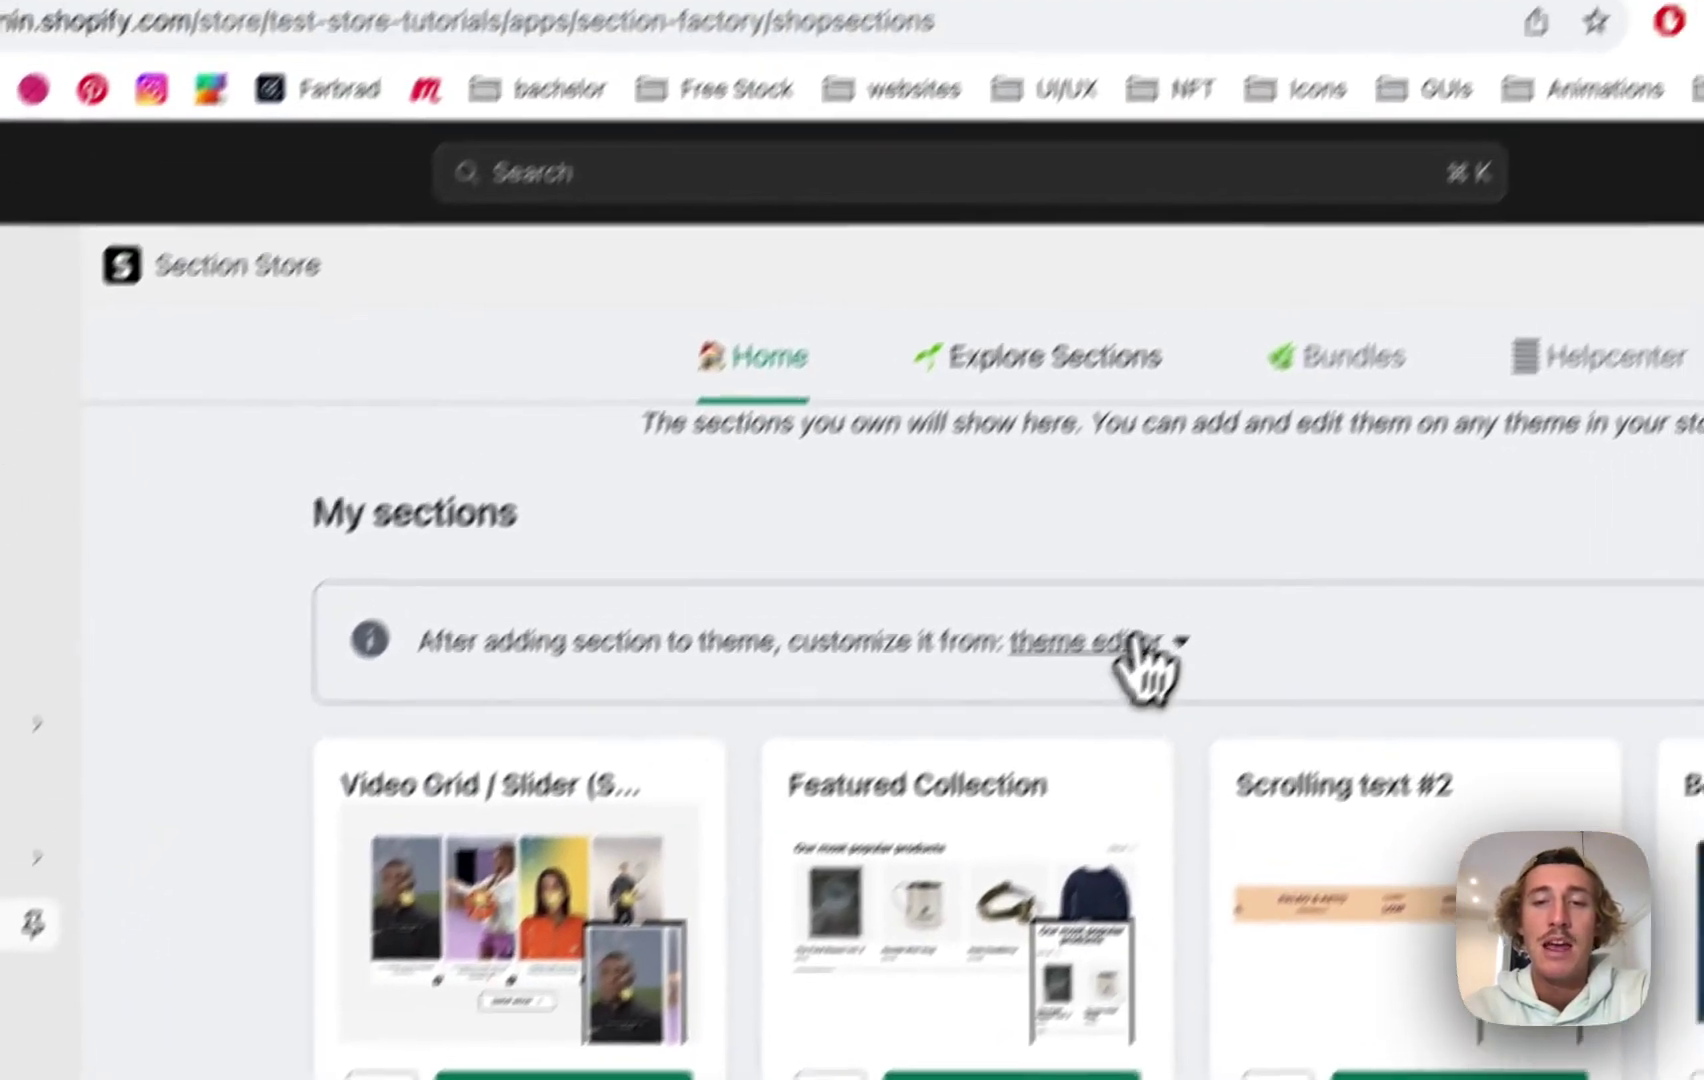
Step: Review the themes available for customising, then switch to editing the live Dawn theme
{"action": "left_click", "coordinate": [1485, 294]}
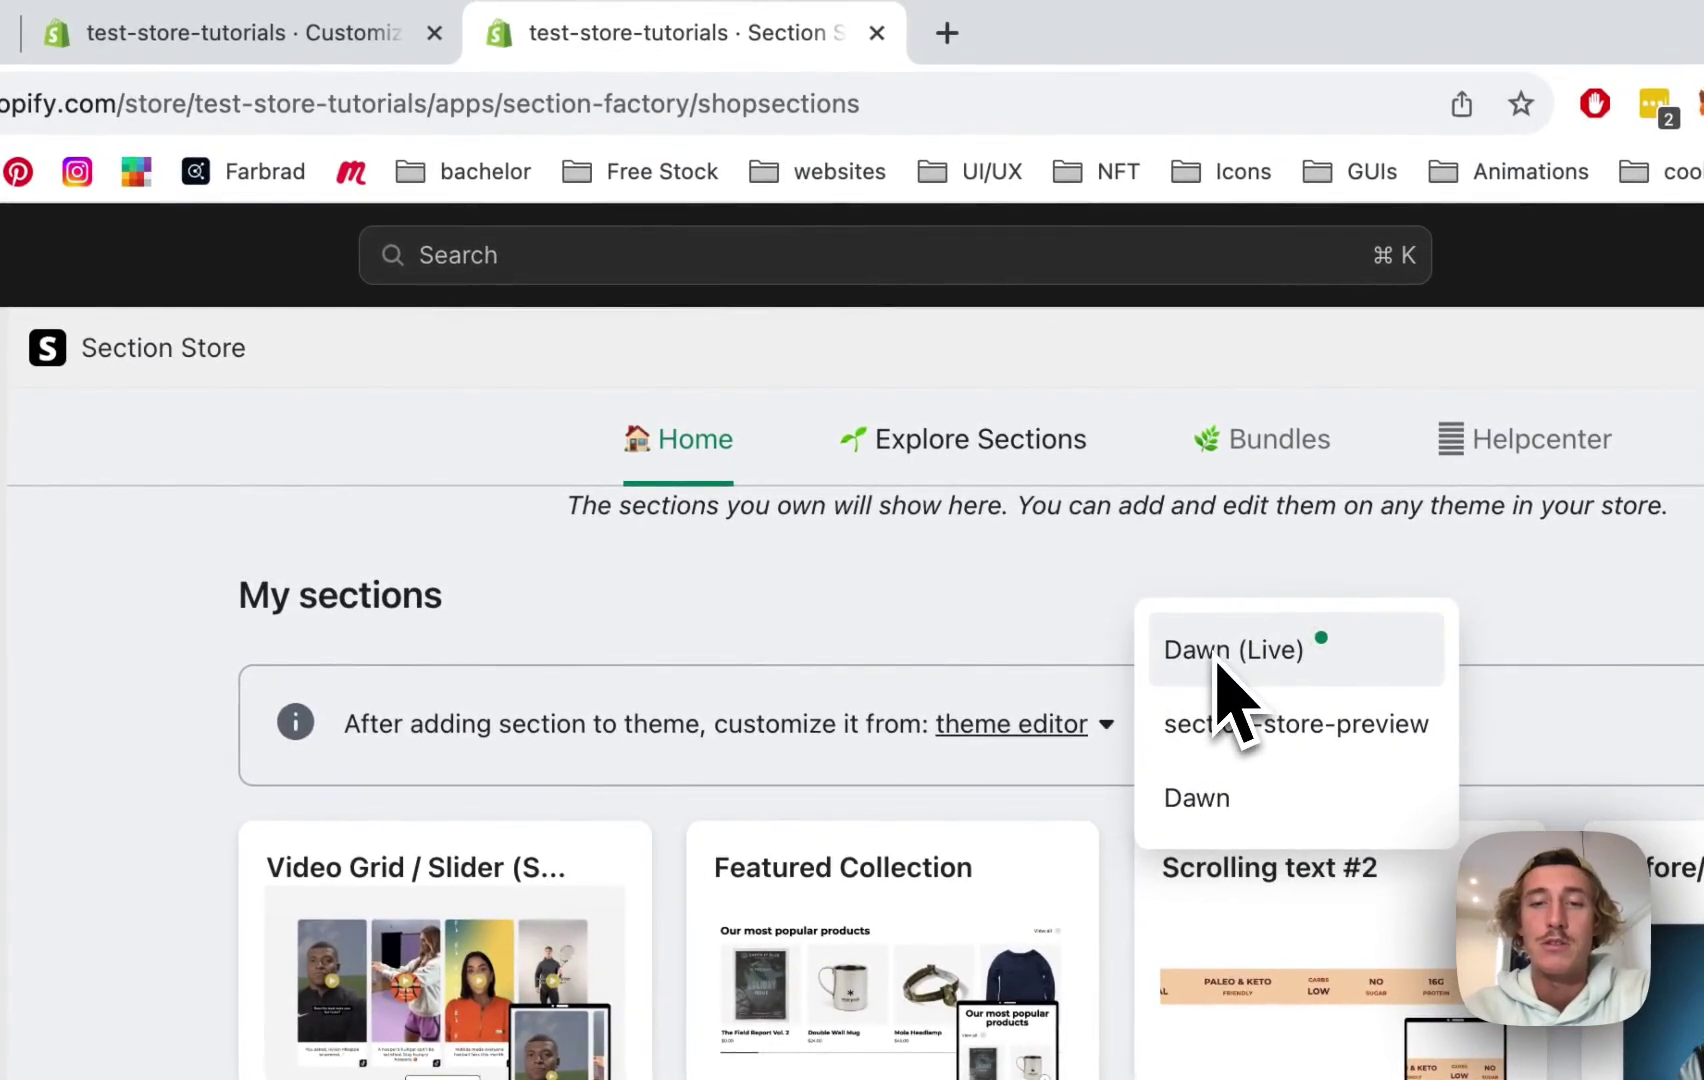
{"action": "left_click", "coordinate": [1217, 660]}
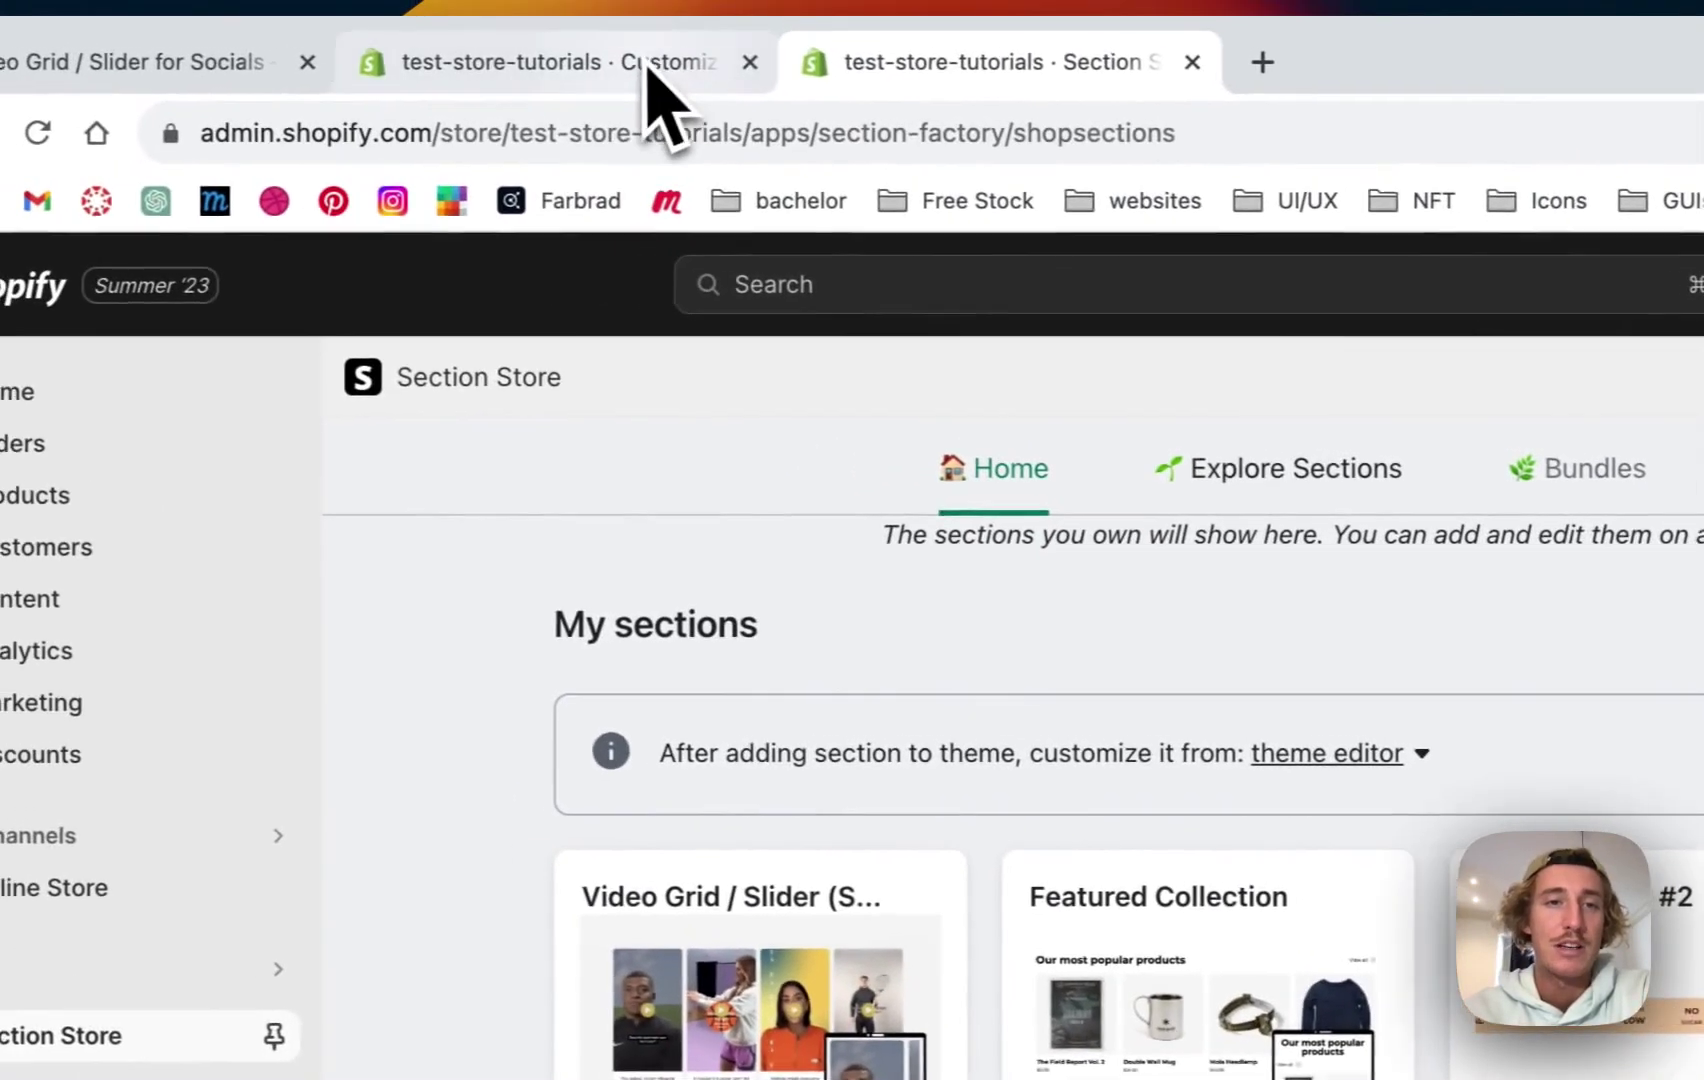
{"action": "left_click", "coordinate": [660, 95]}
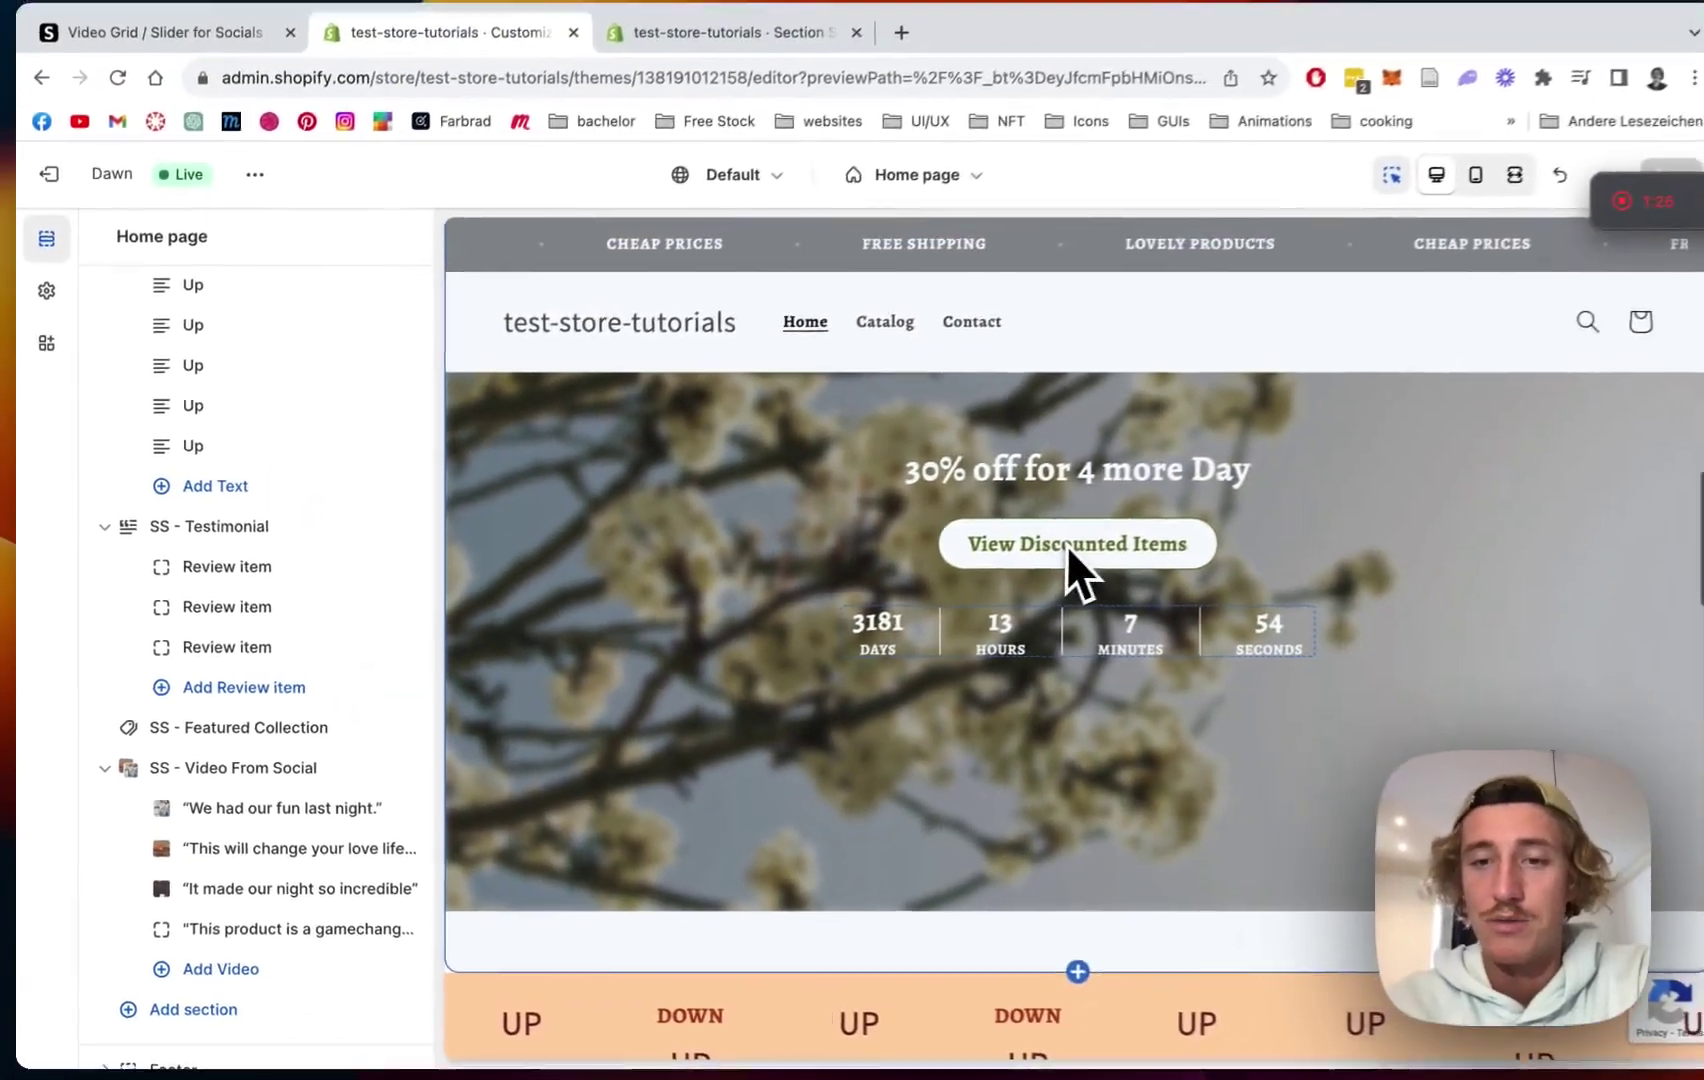
{"action": "left_click", "coordinate": [1066, 544]}
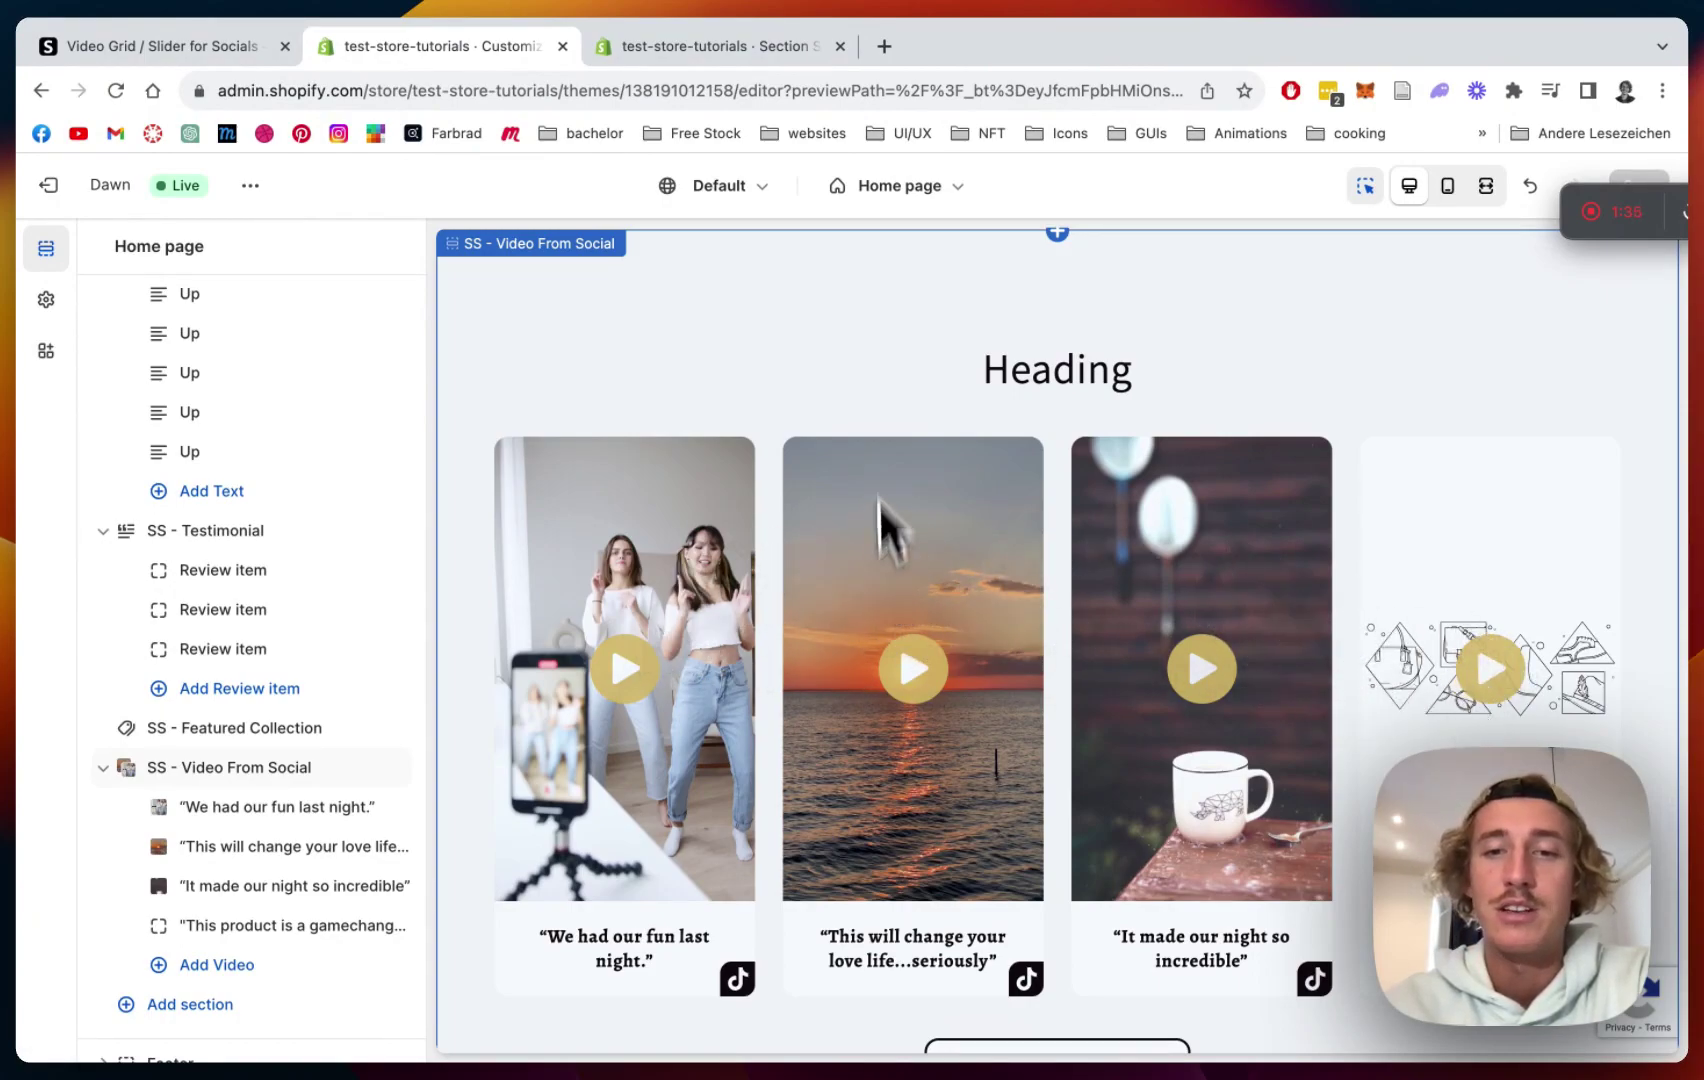
{"action": "scroll", "coordinate": [865, 400], "scroll_direction": "down", "scroll_amount": 1}
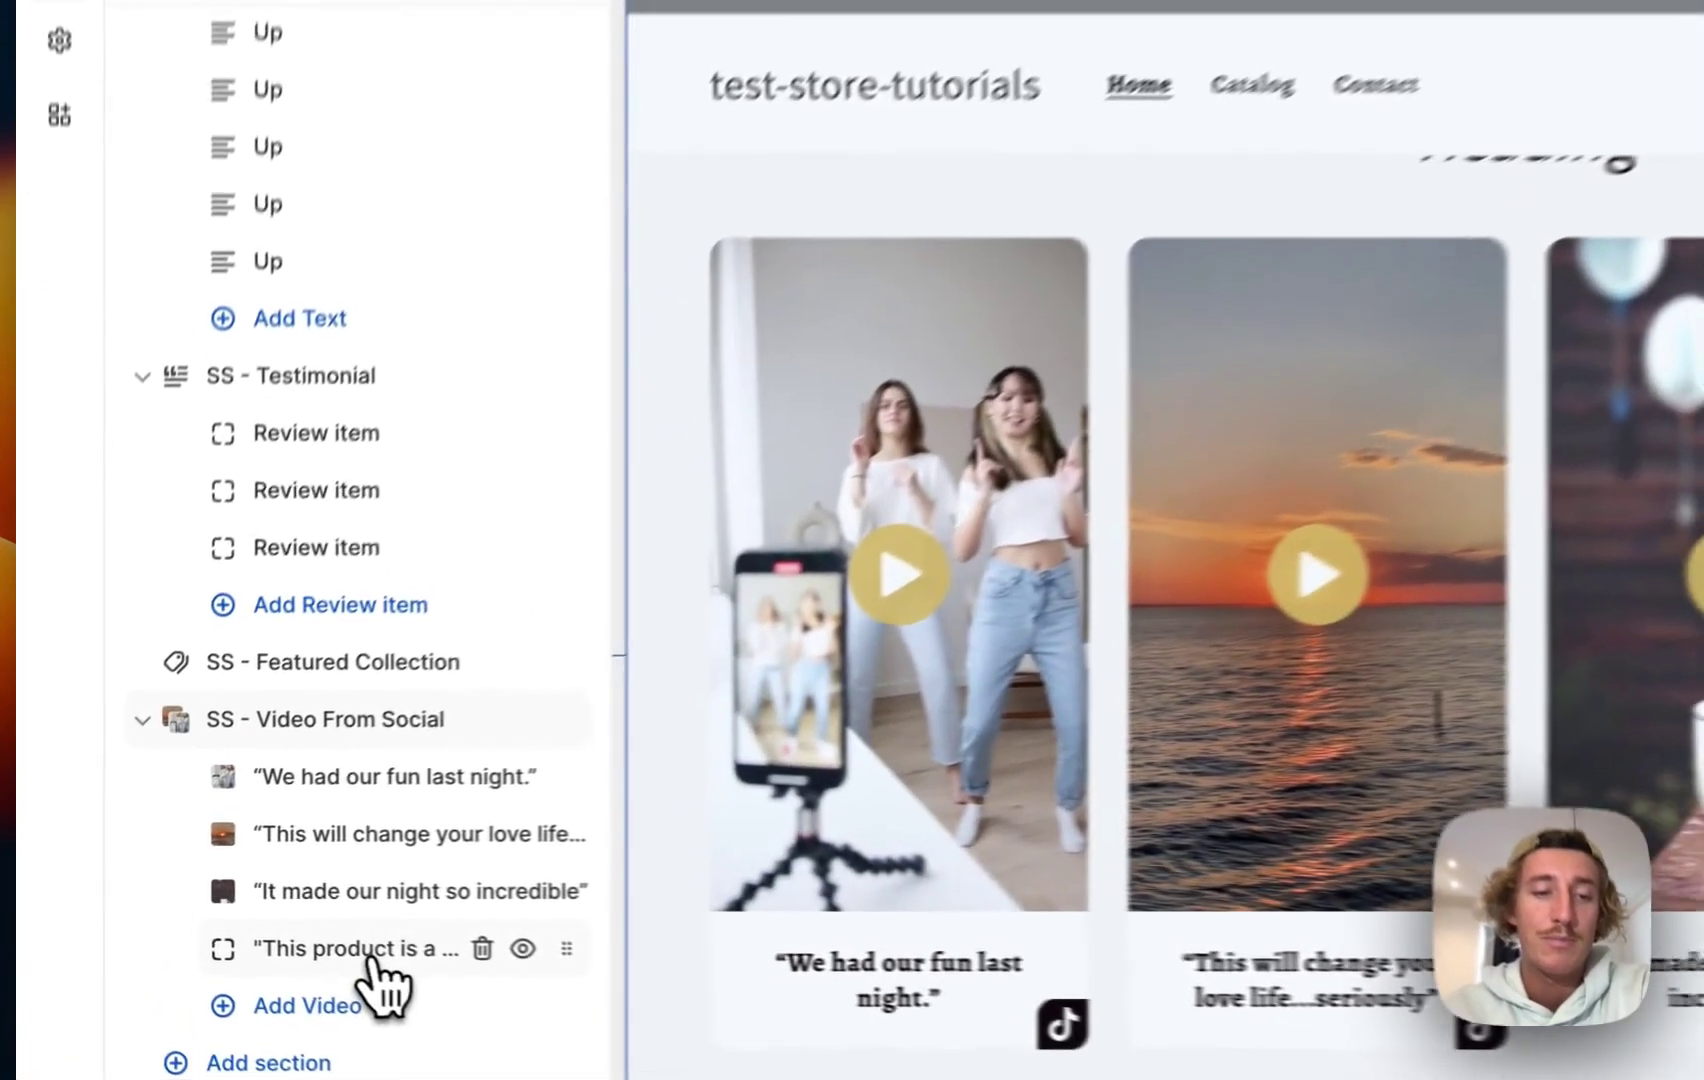
Step: Give the 'This product is a gamechanger!' card the 0:07 video, keeping its TikTok icon
{"action": "left_click", "coordinate": [290, 925]}
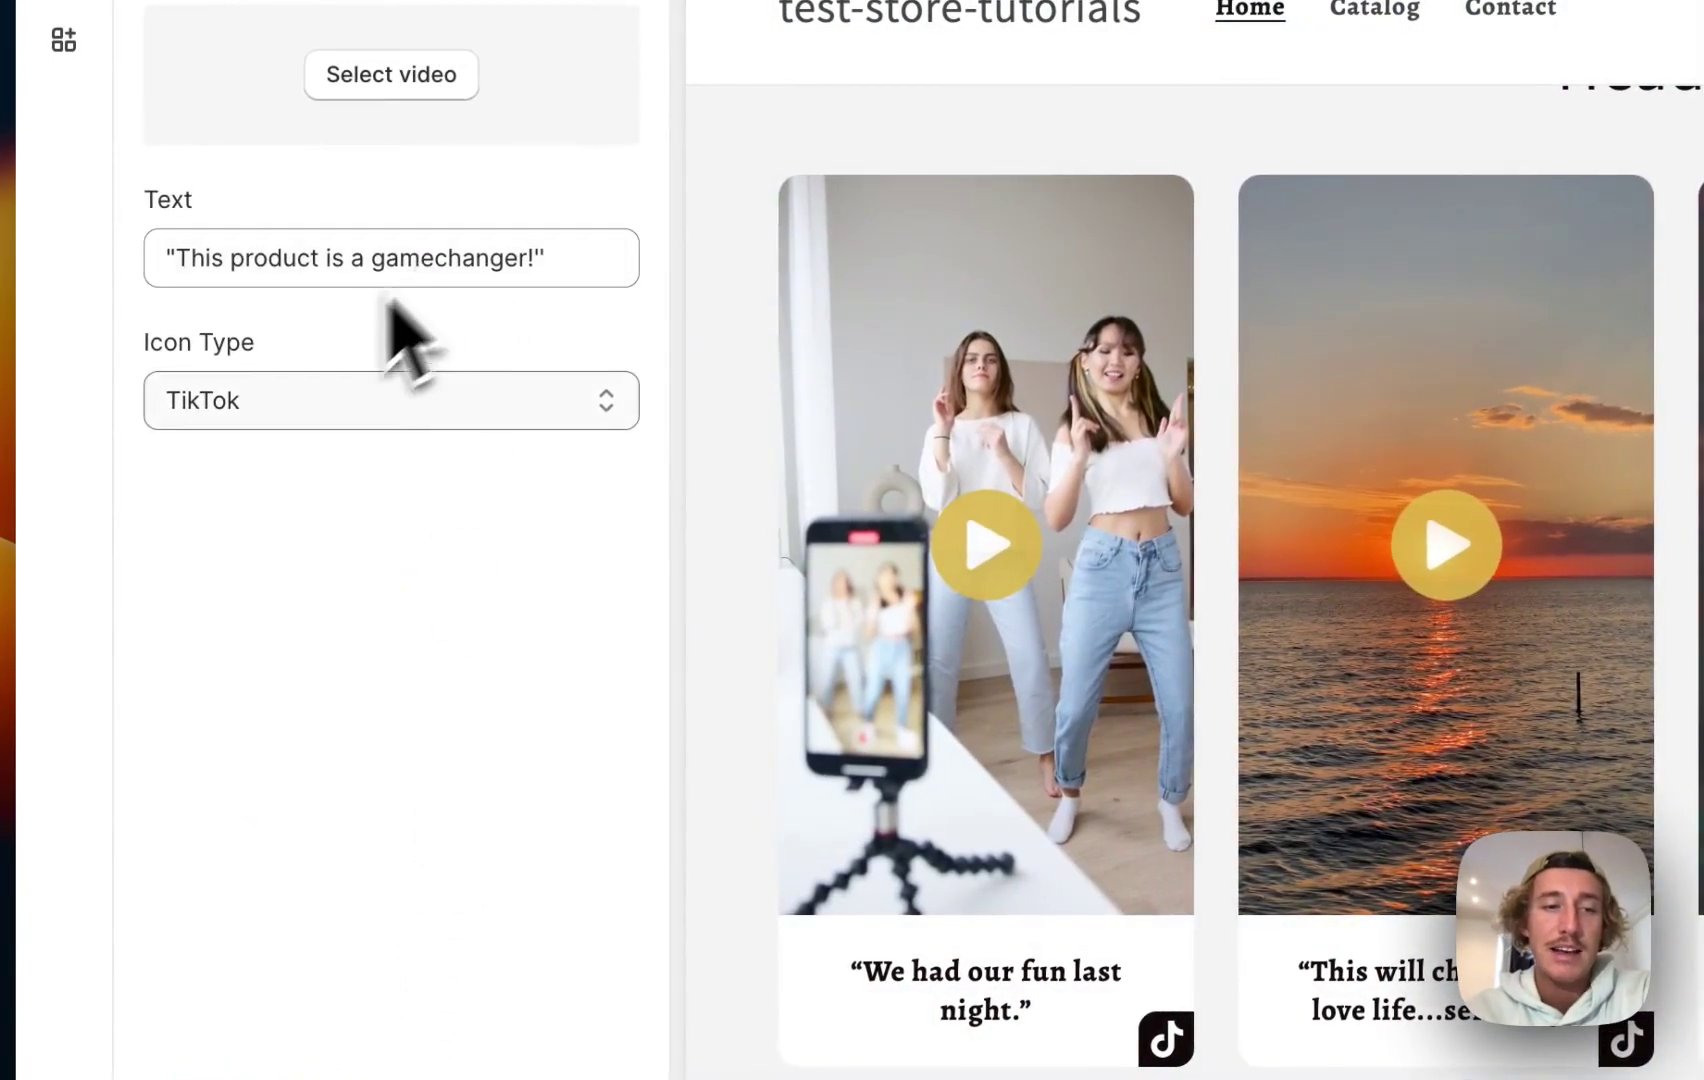
{"action": "left_click", "coordinate": [250, 402]}
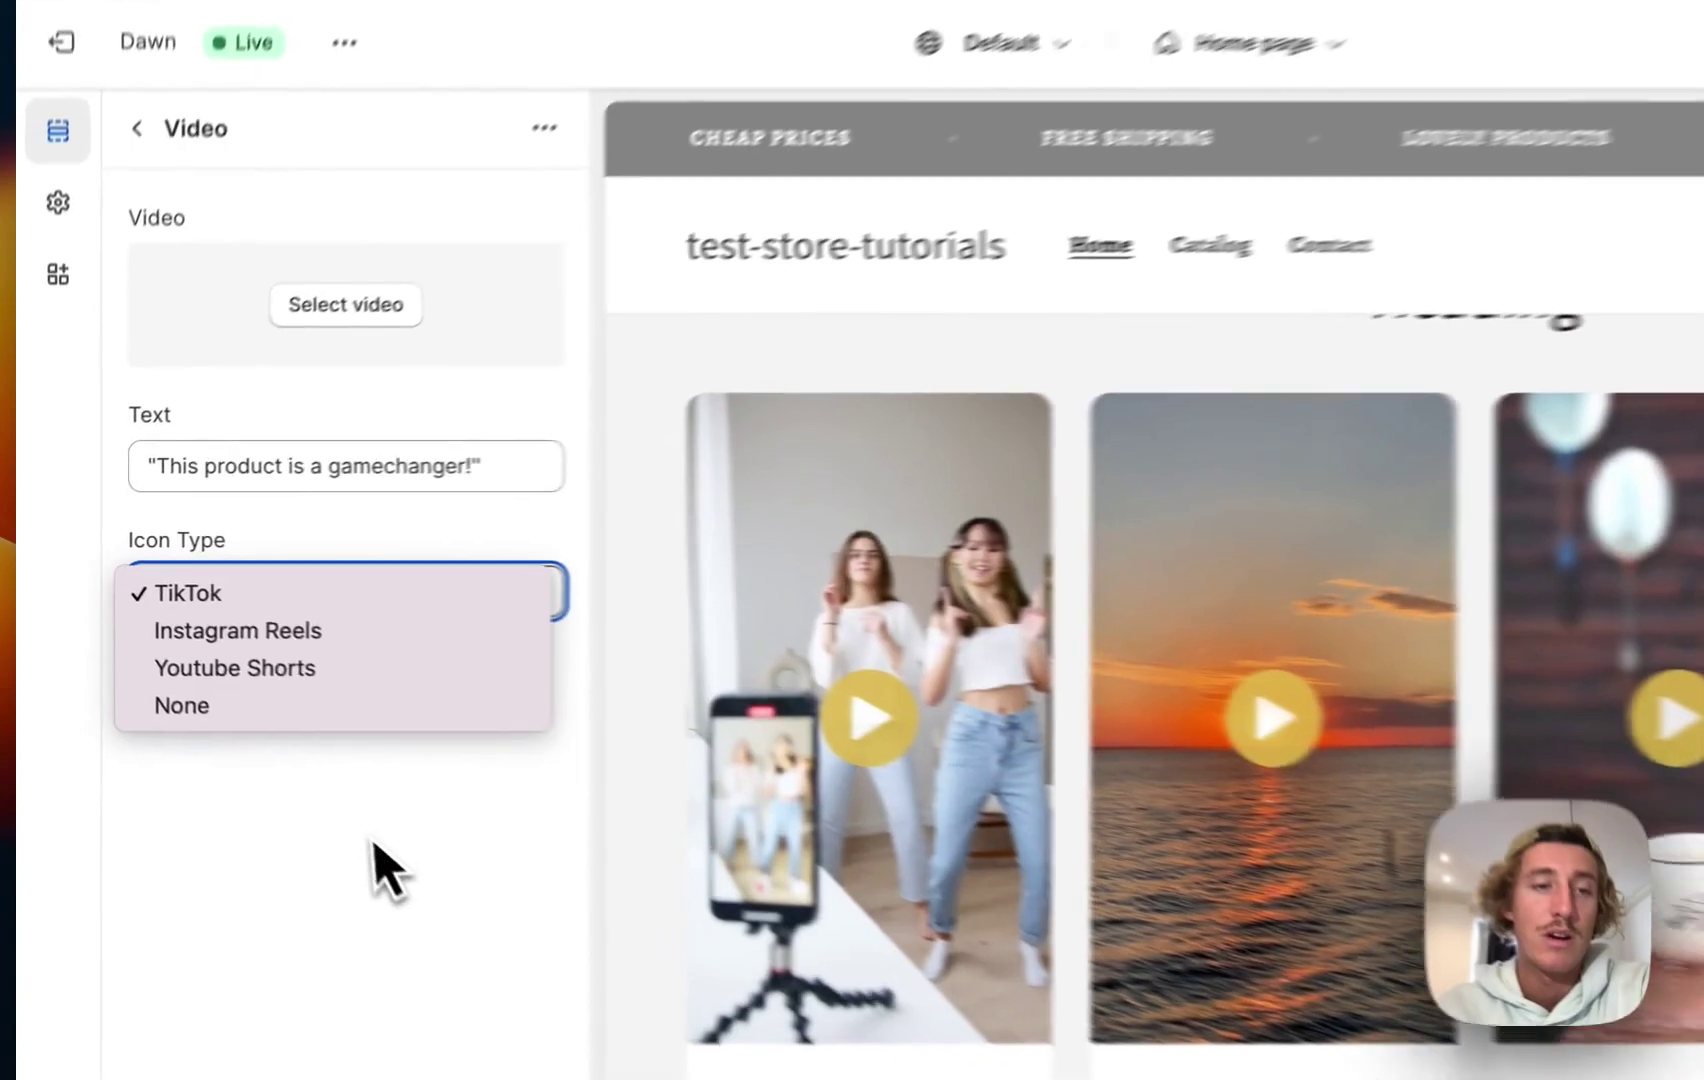
{"action": "left_click", "coordinate": [280, 810]}
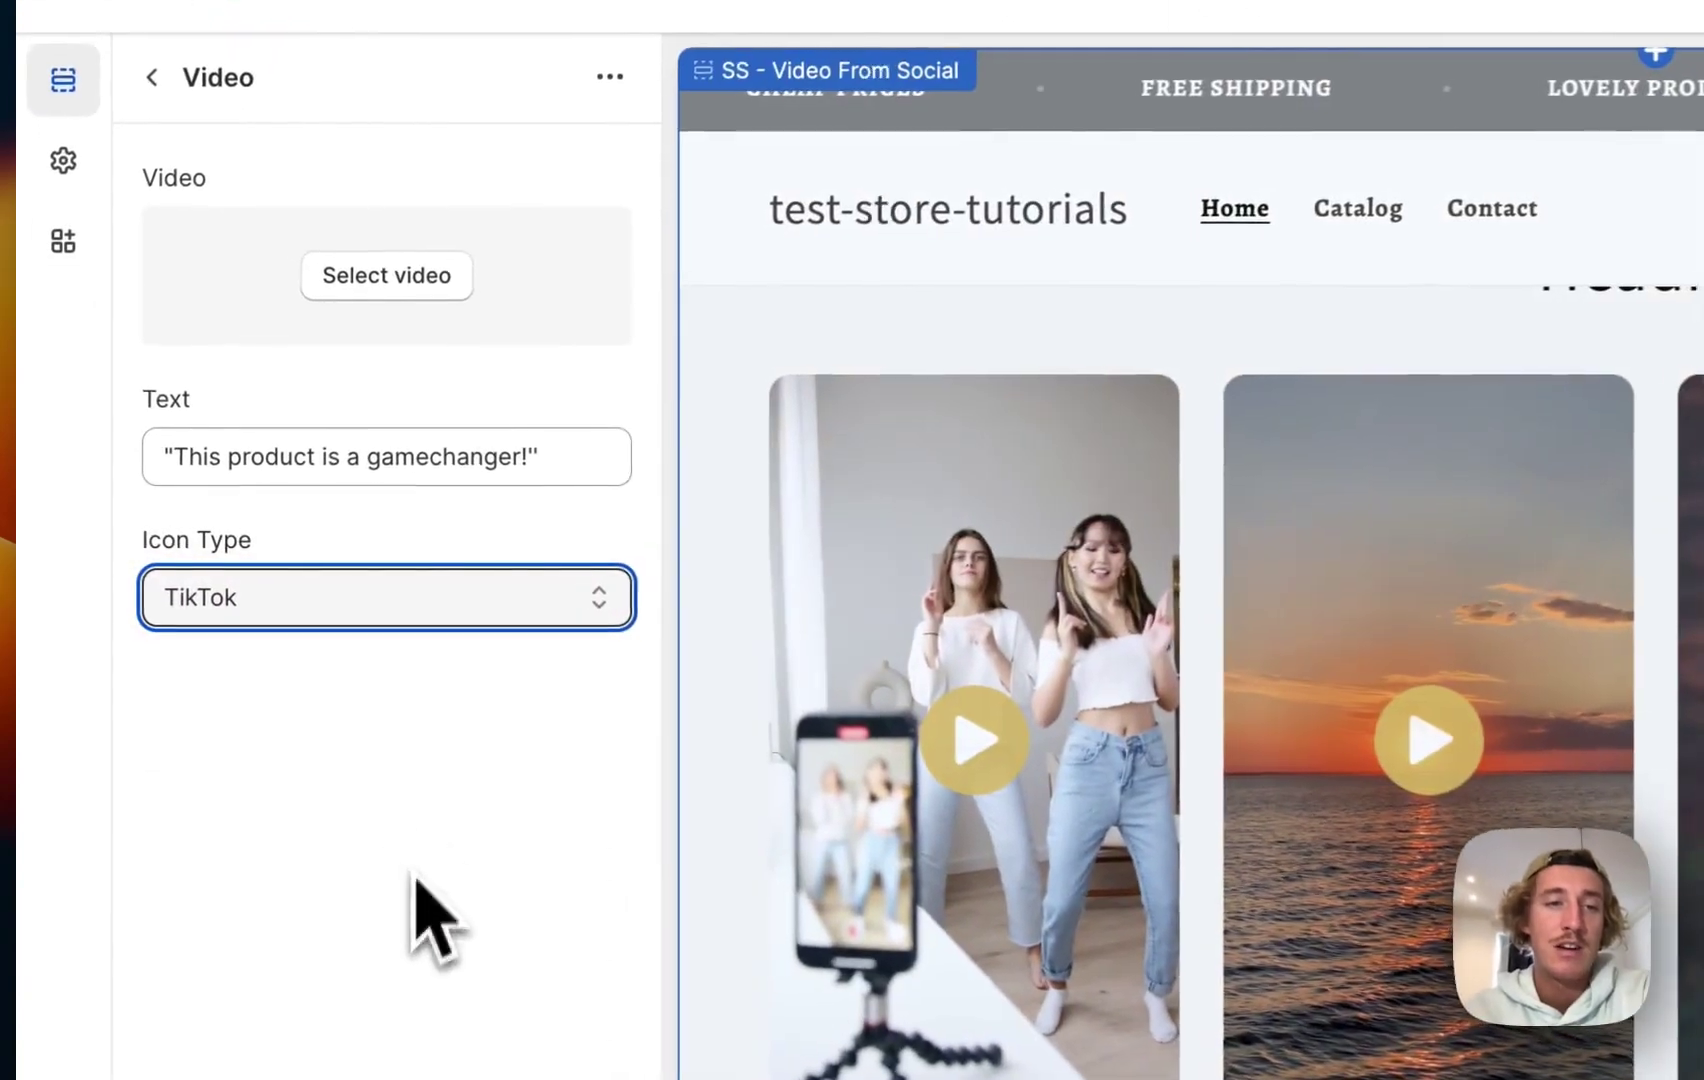
{"action": "left_click", "coordinate": [405, 268]}
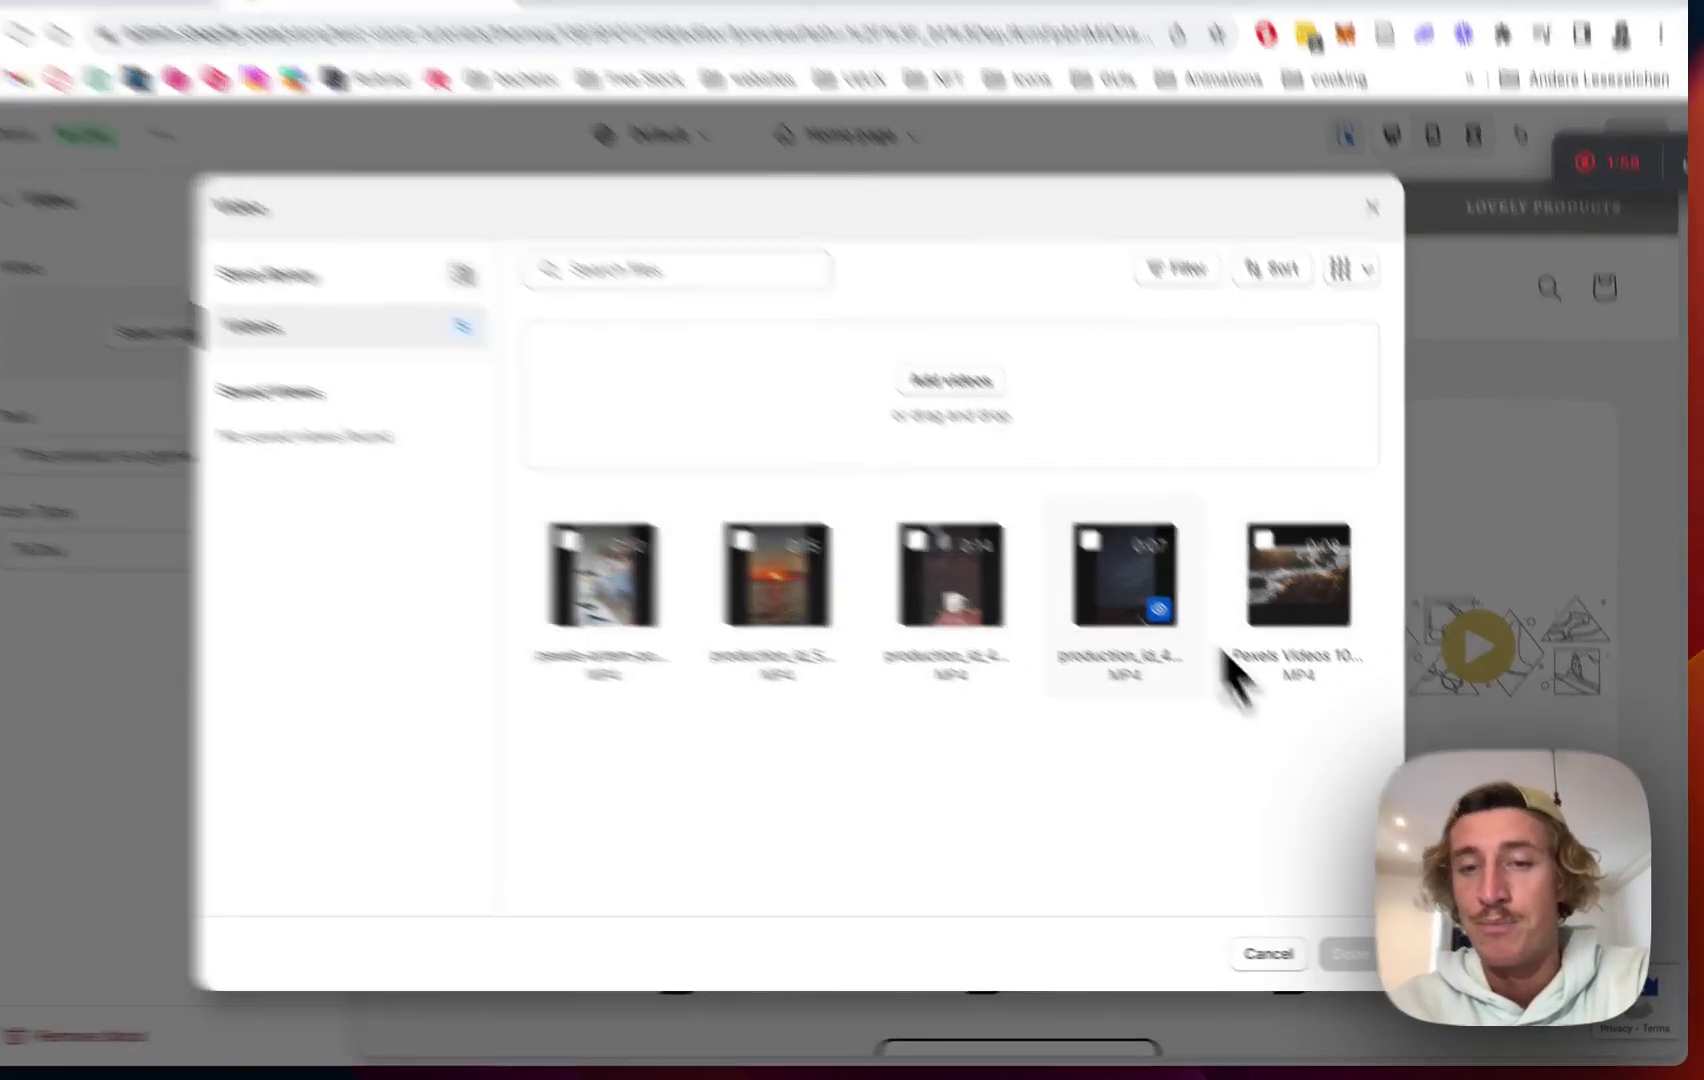
{"action": "left_click", "coordinate": [1126, 568]}
{"action": "left_click", "coordinate": [1203, 928]}
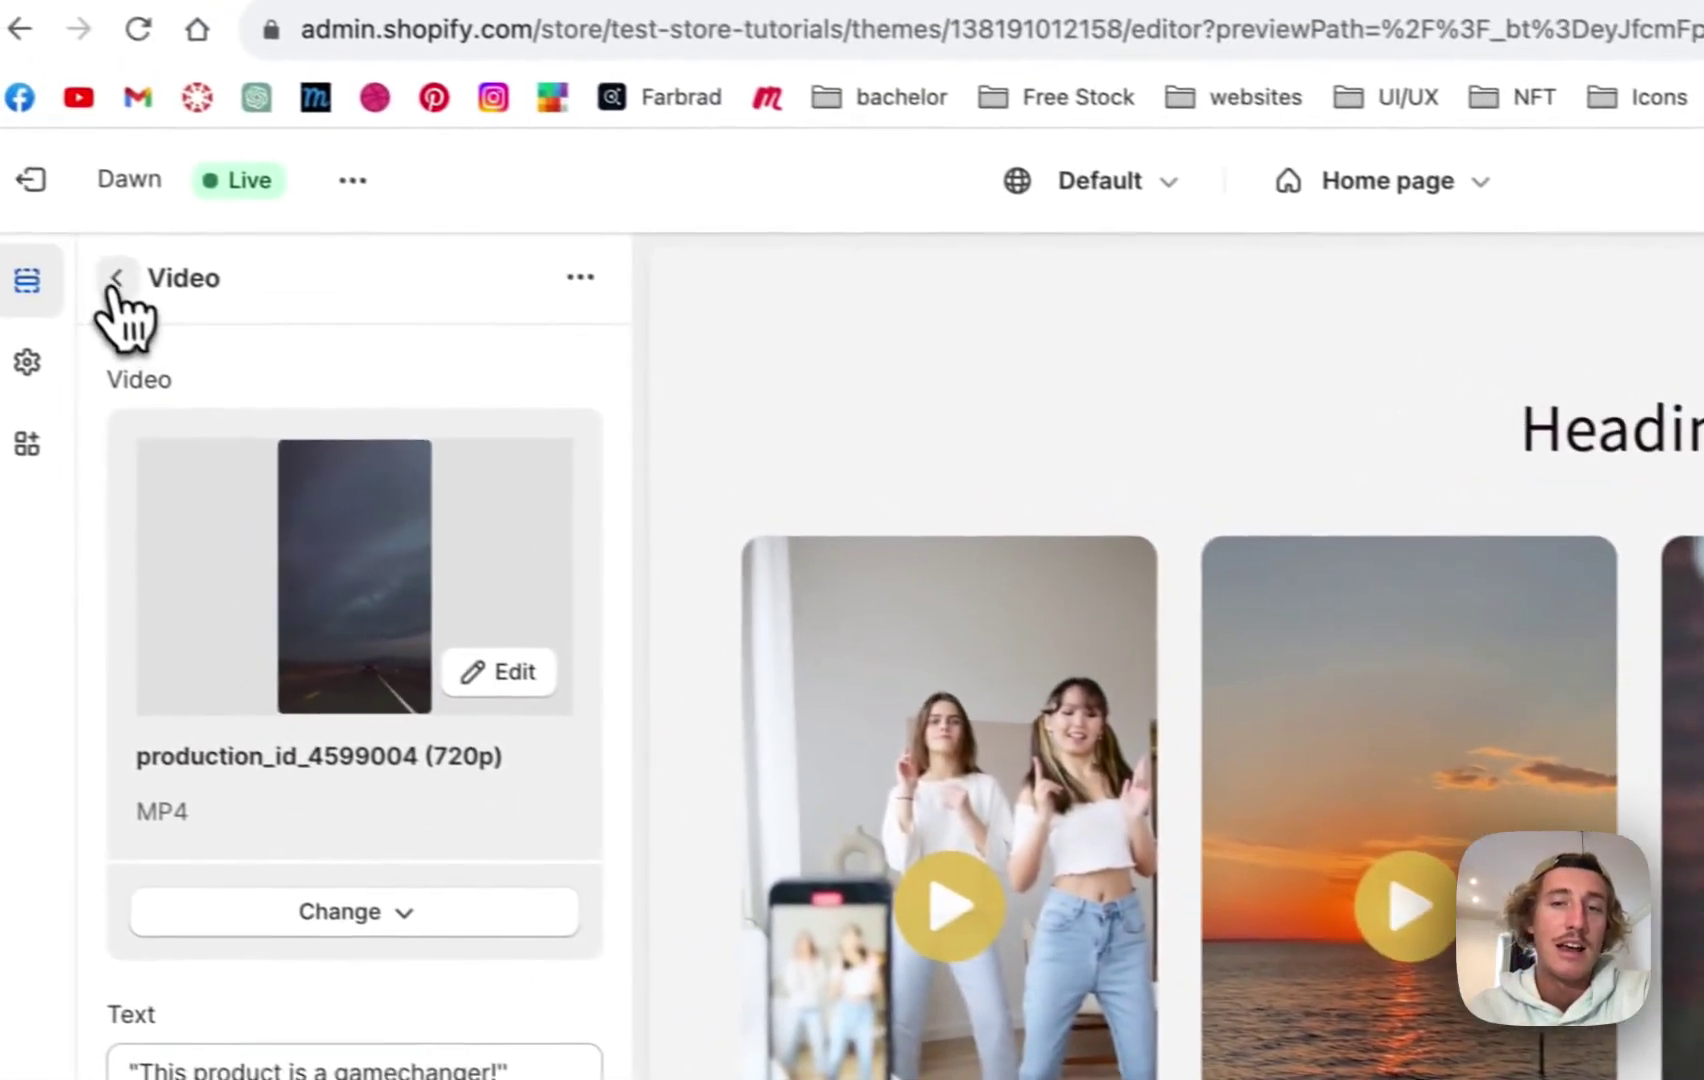
Step: Replace the SS - Video From Social heading with 'This Section slaps!'
{"action": "left_click", "coordinate": [112, 276]}
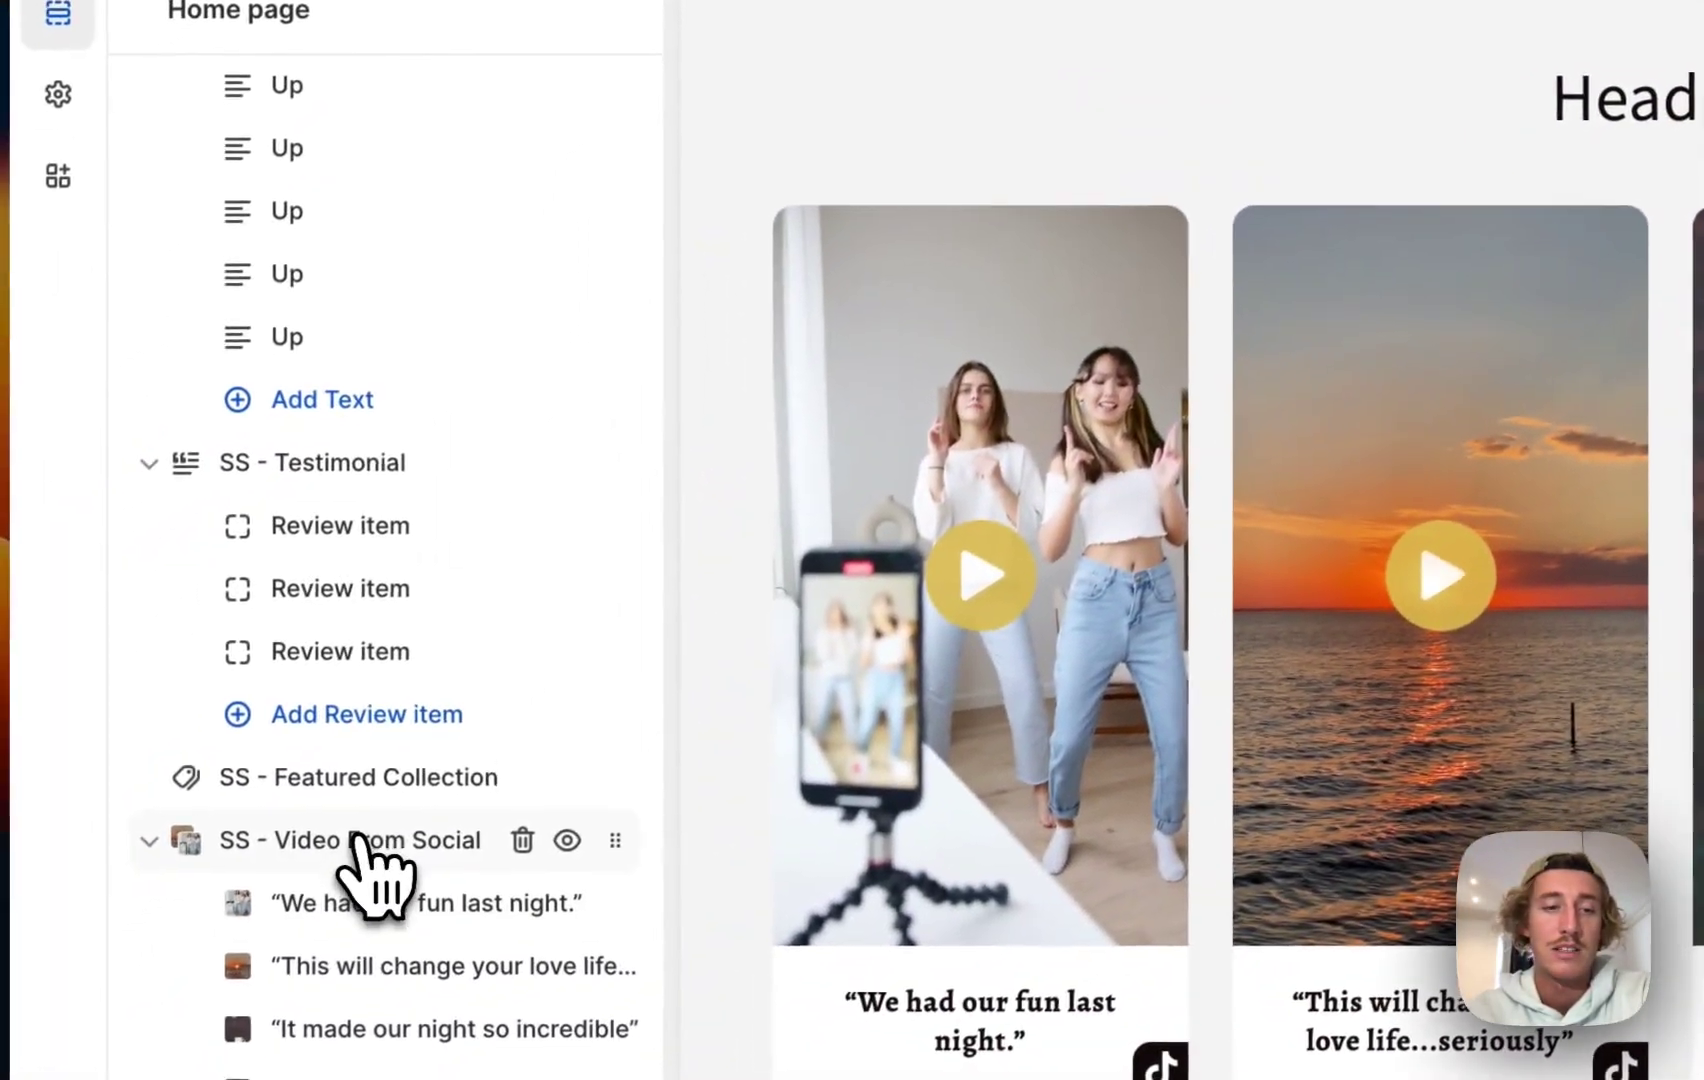
{"action": "left_click", "coordinate": [360, 840]}
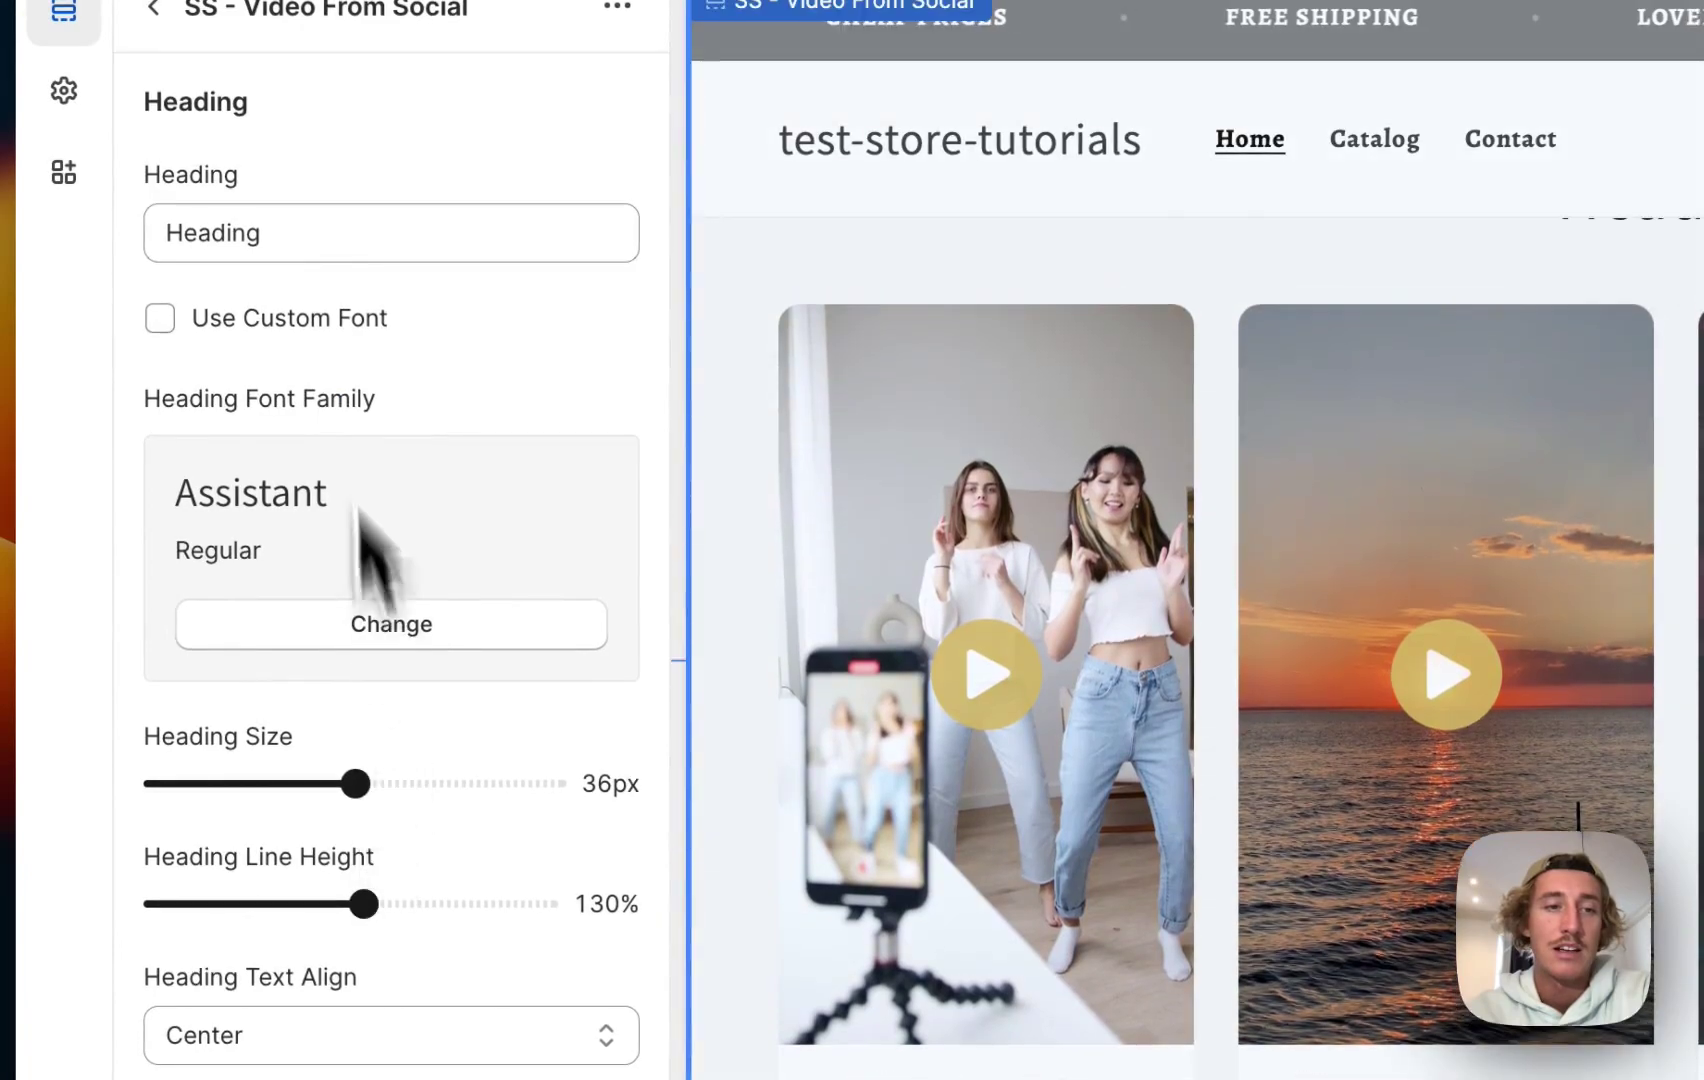
{"action": "left_click", "coordinate": [300, 238]}
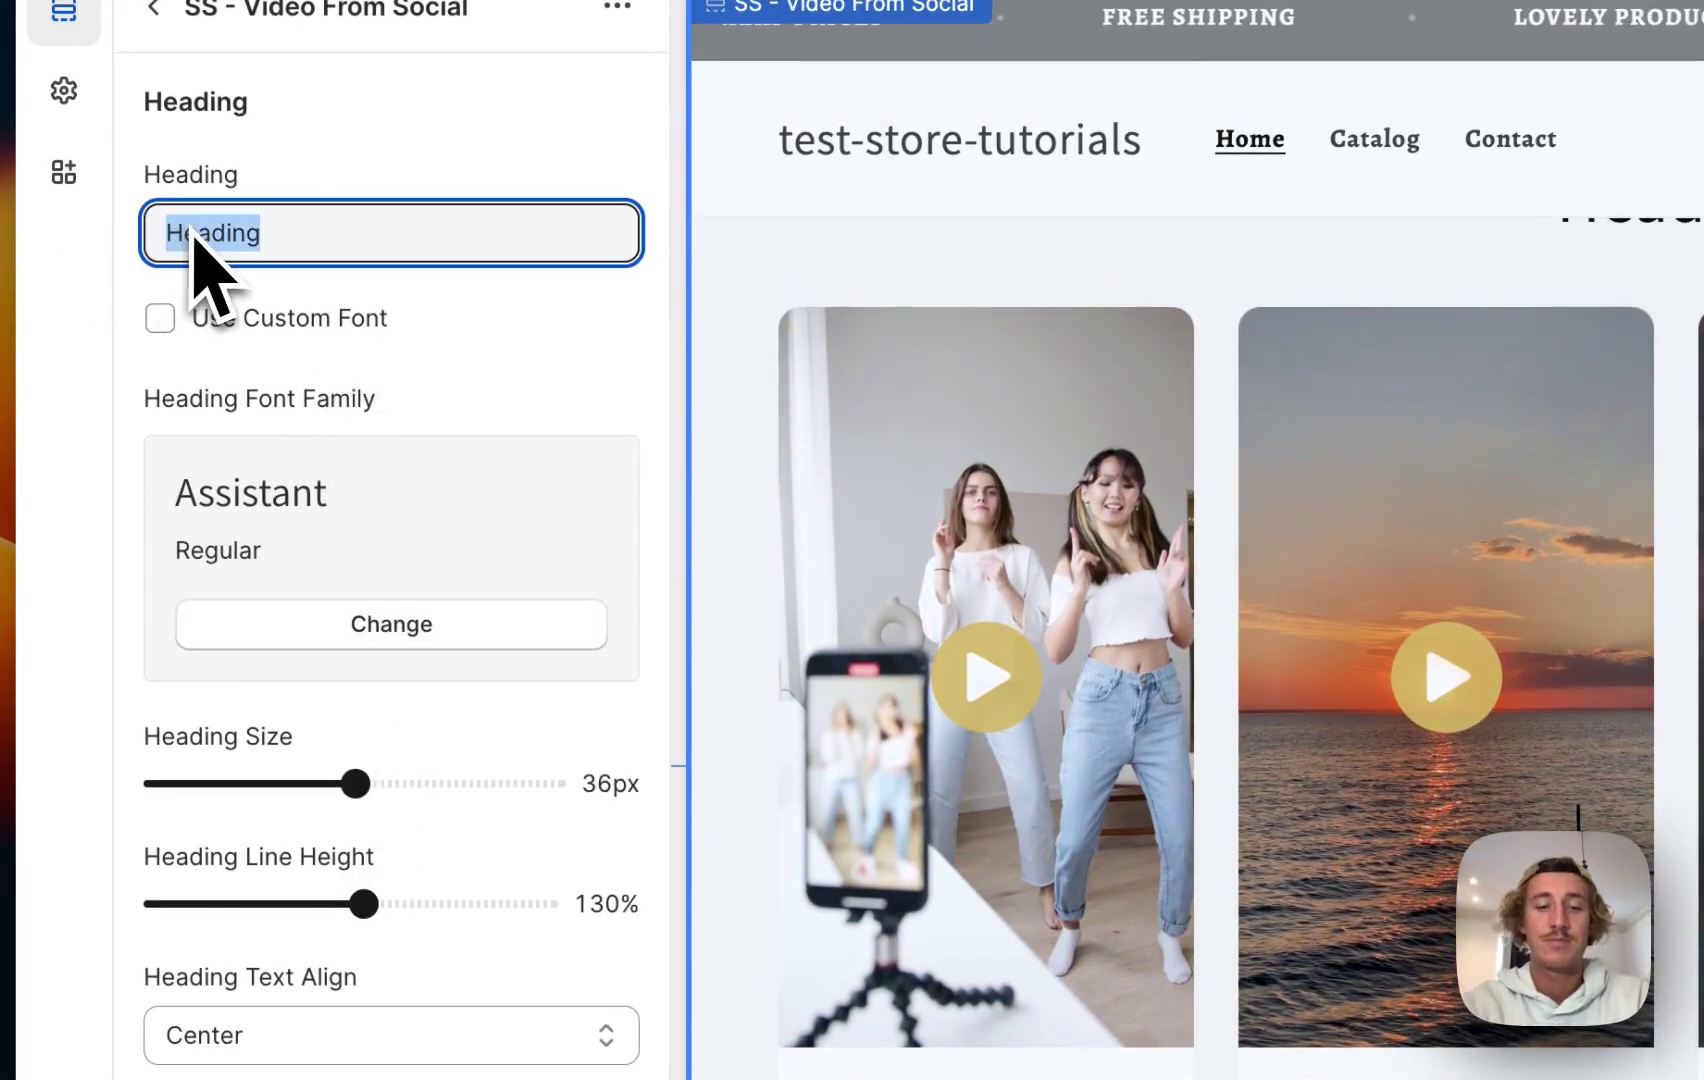
{"action": "type", "text": "This Section"}
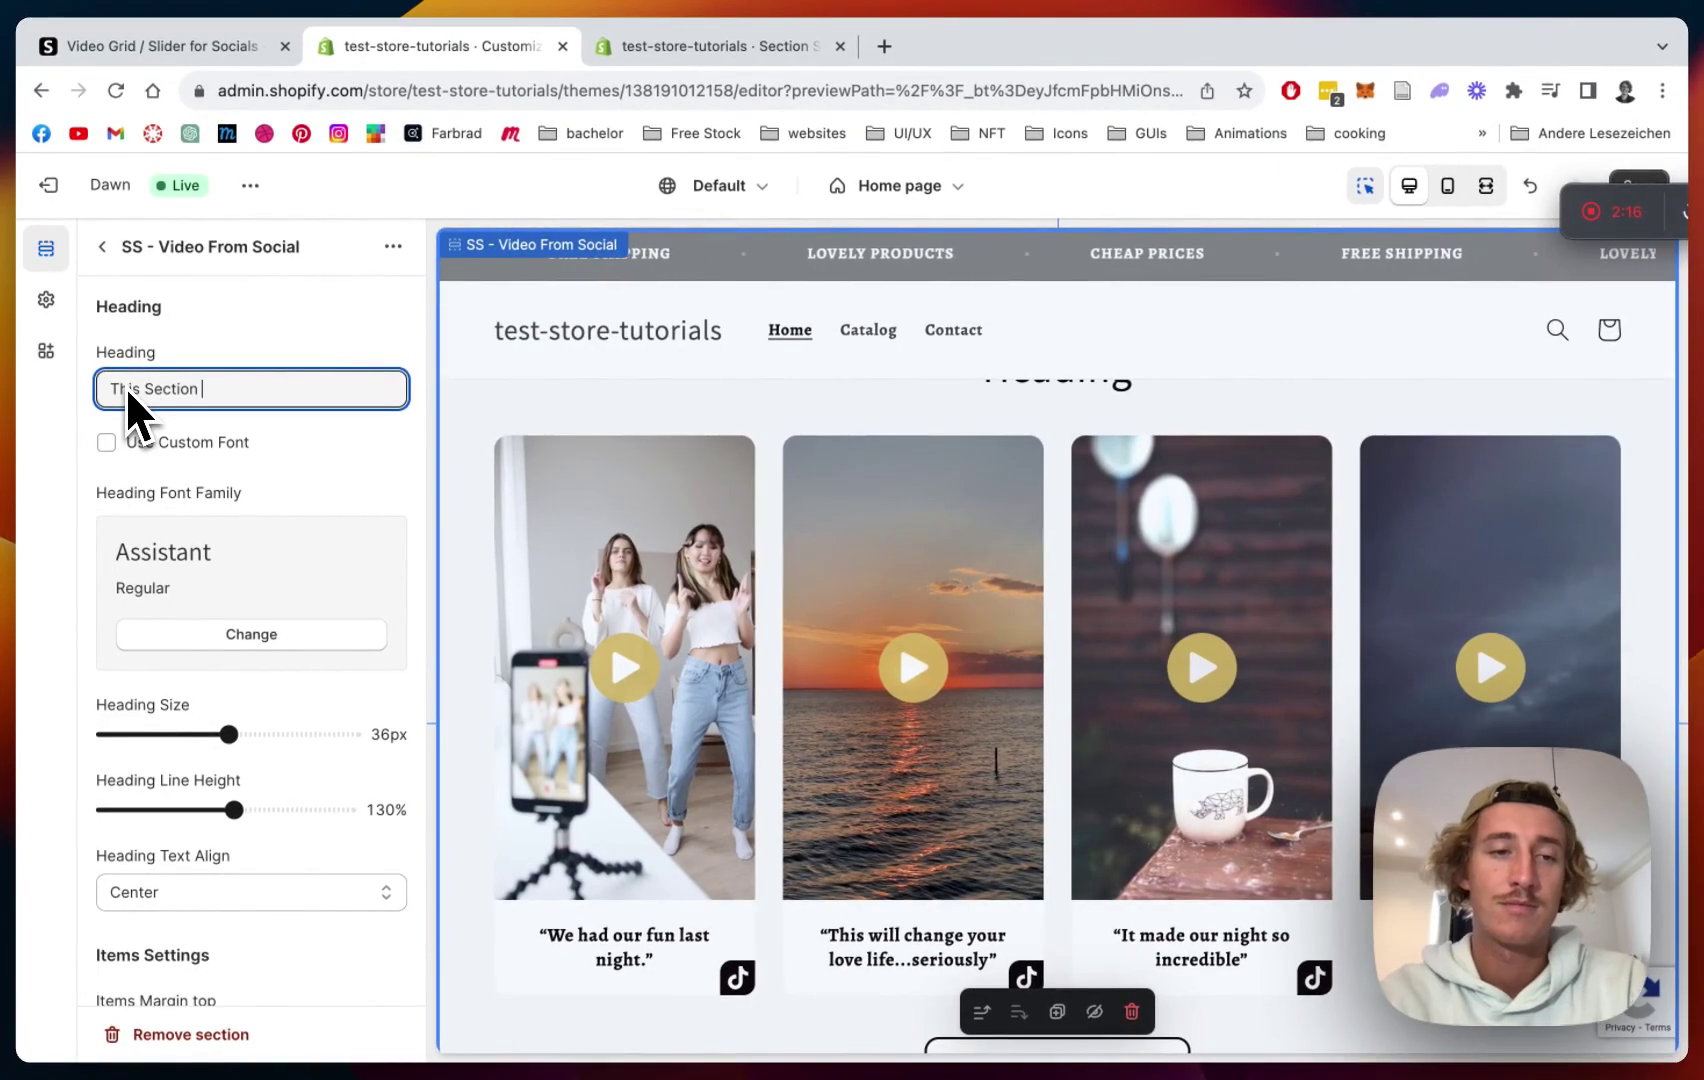
{"action": "type", "text": " slaps!"}
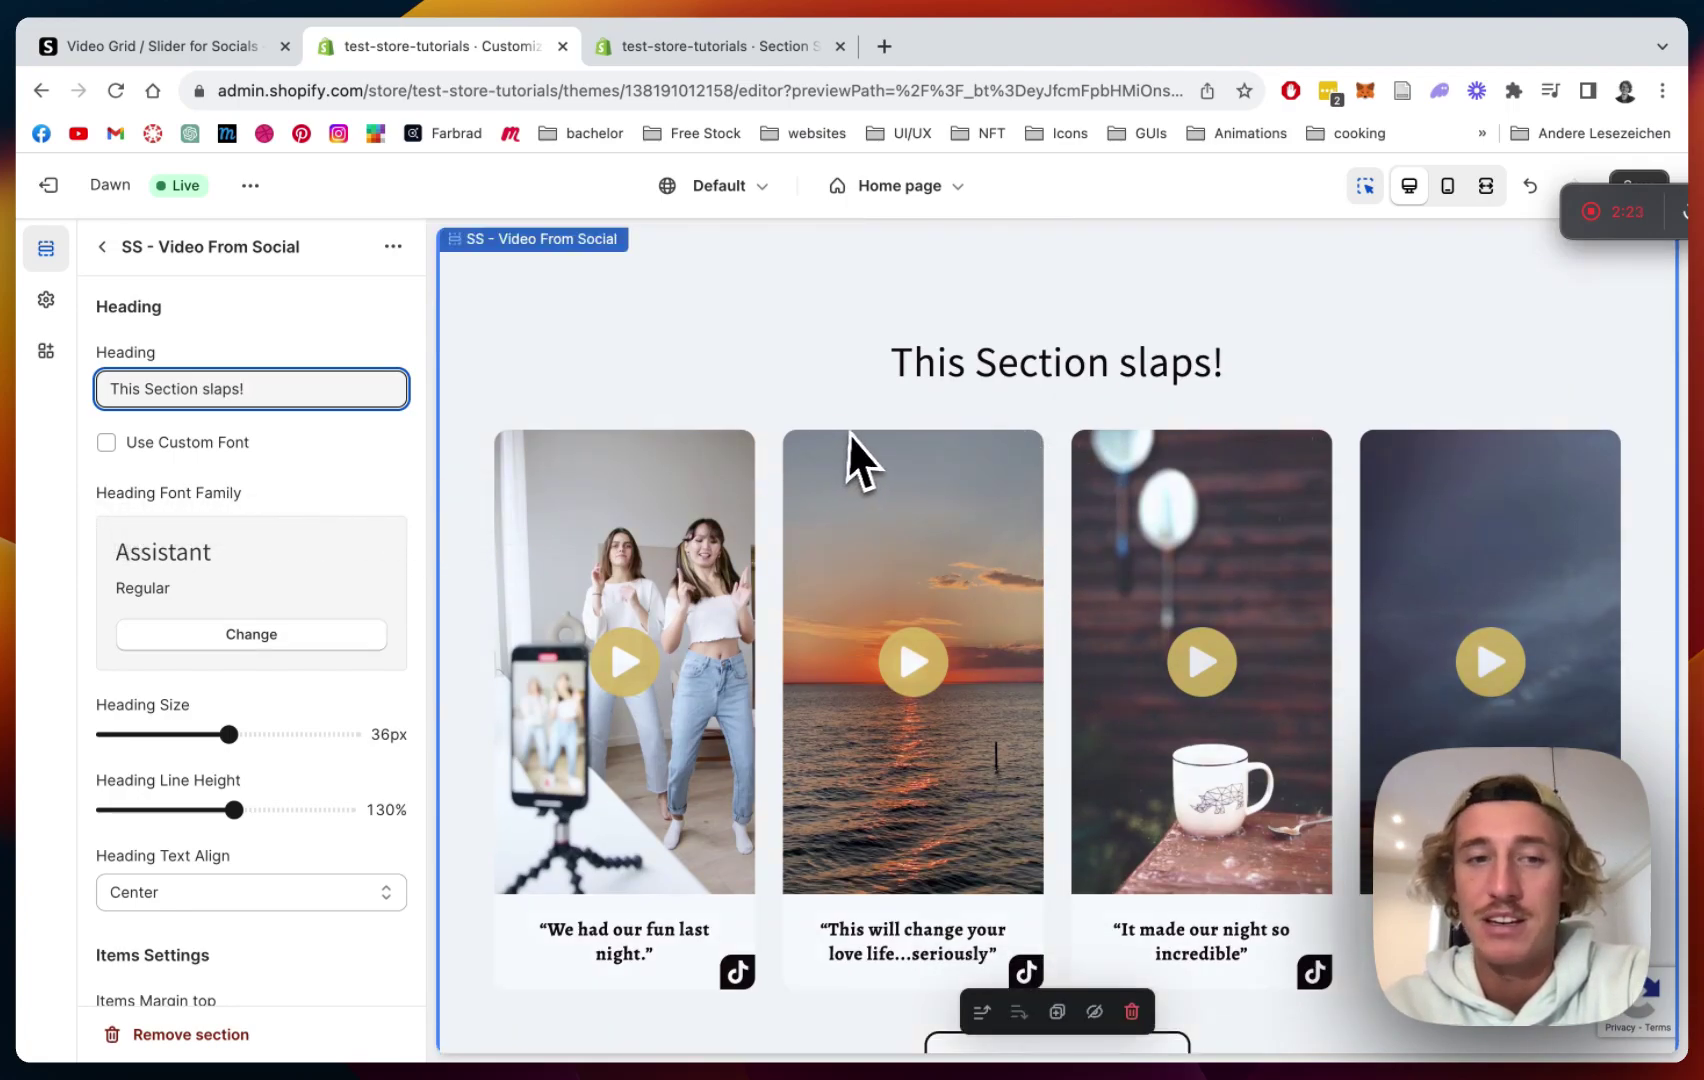
{"action": "scroll", "coordinate": [250, 515], "scroll_direction": "down", "scroll_amount": 4}
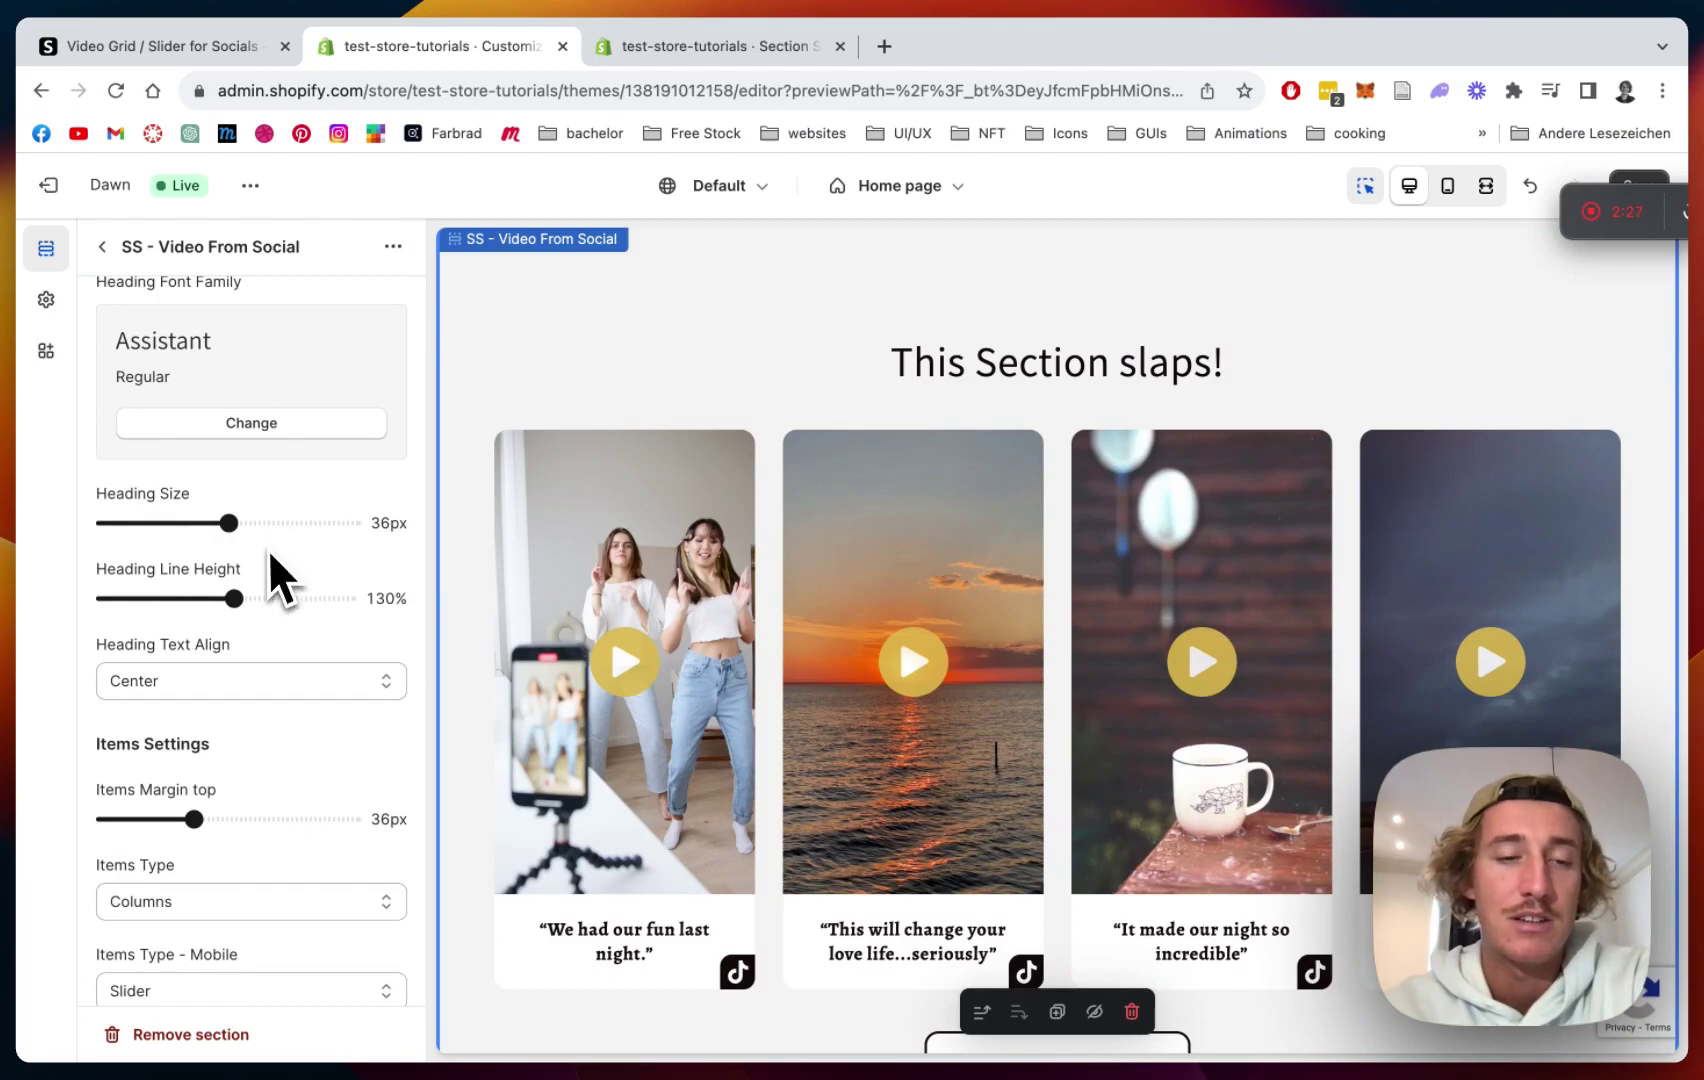
{"action": "scroll", "coordinate": [420, 543], "scroll_direction": "down", "scroll_amount": 5}
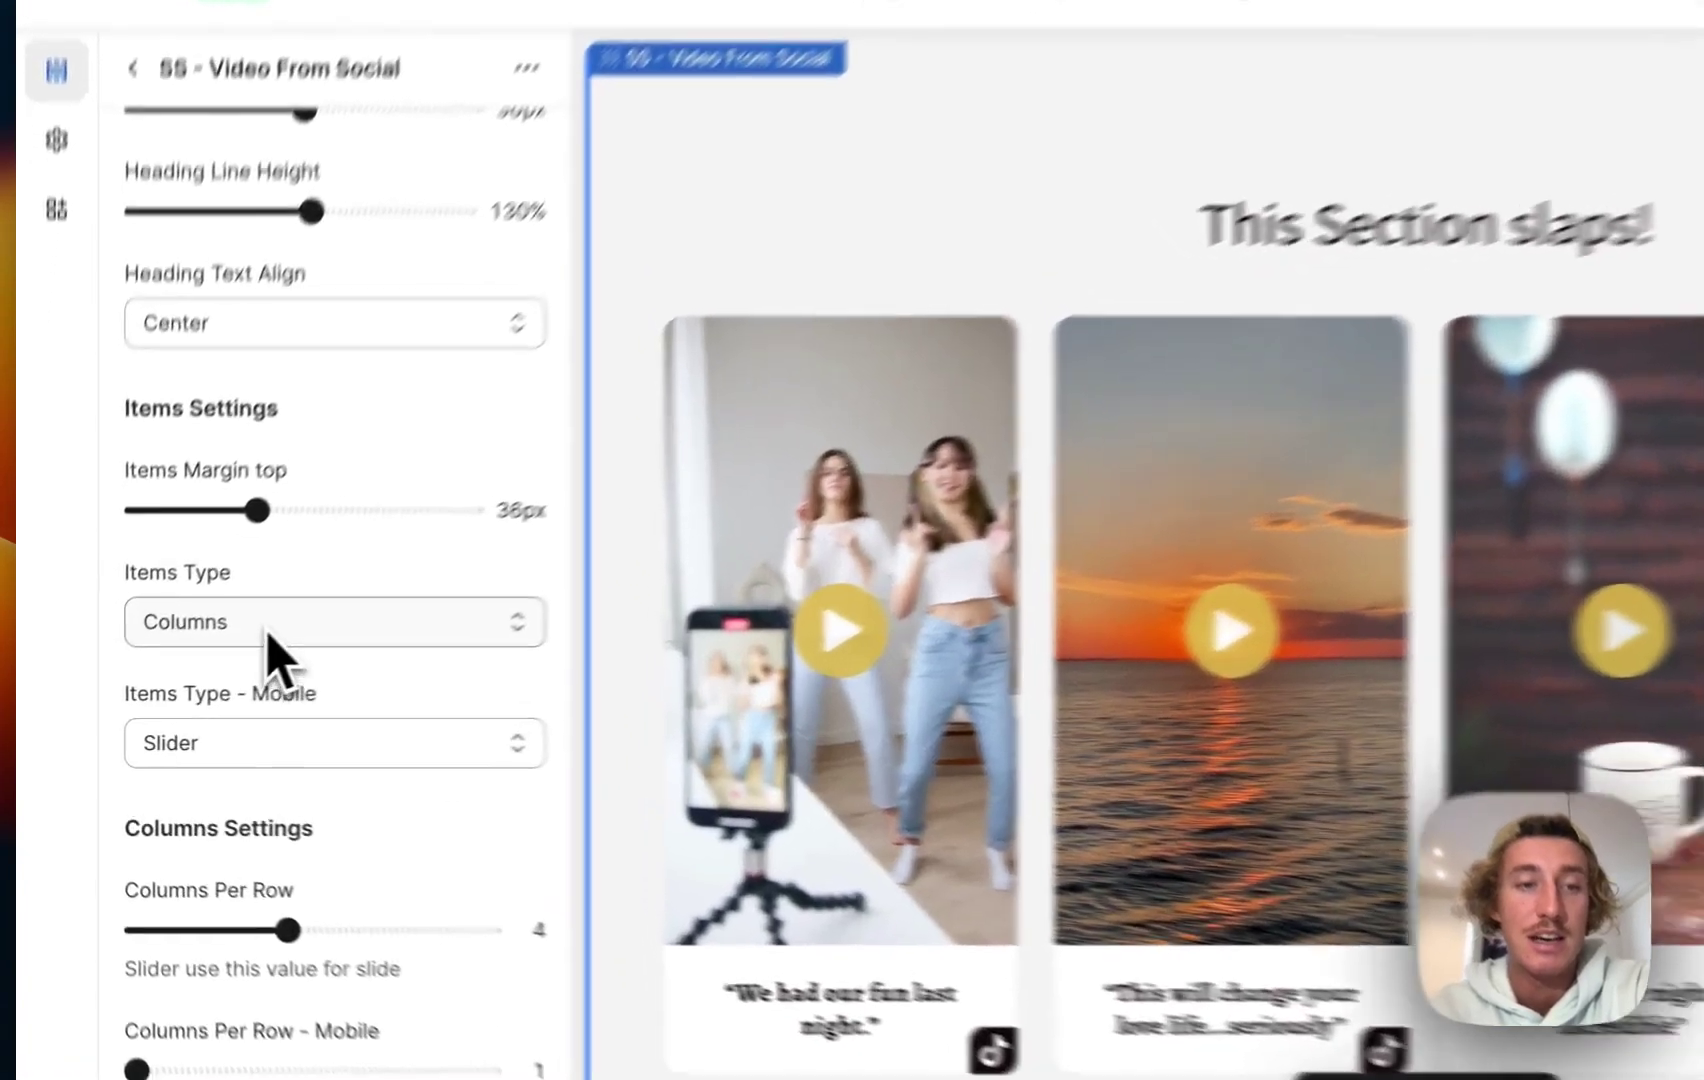
{"action": "left_click", "coordinate": [268, 634]}
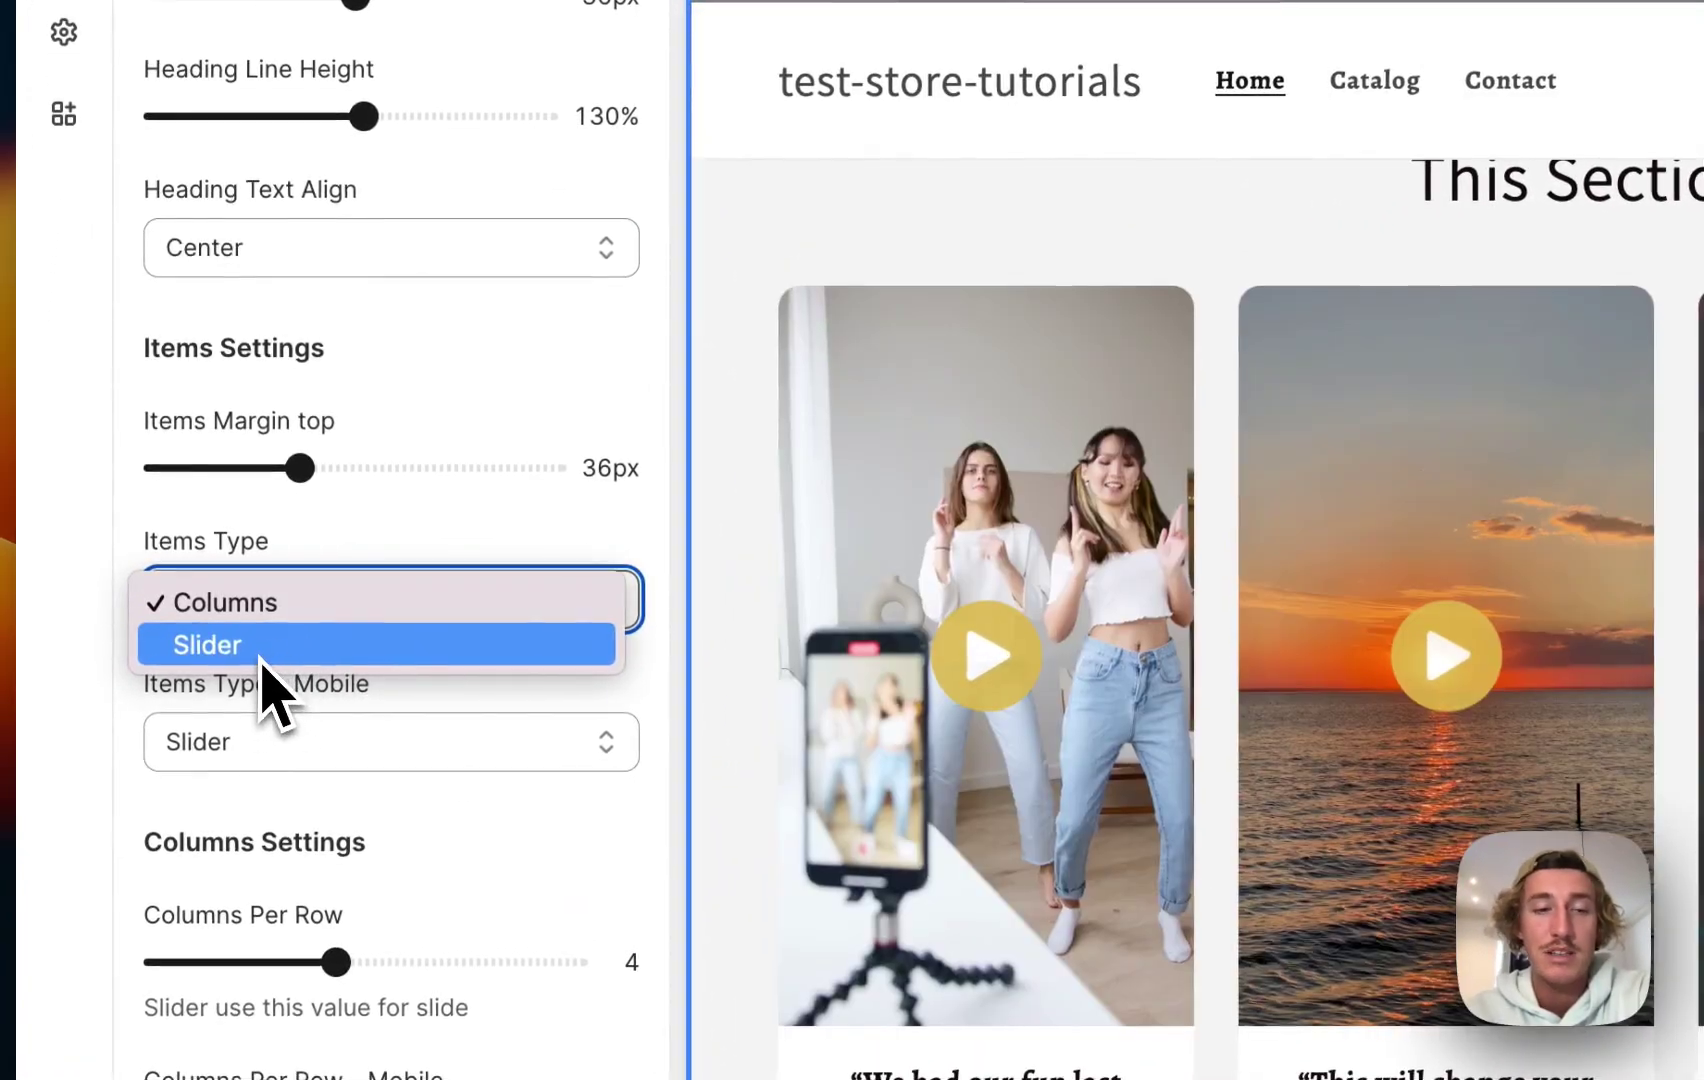
{"action": "left_click", "coordinate": [224, 684]}
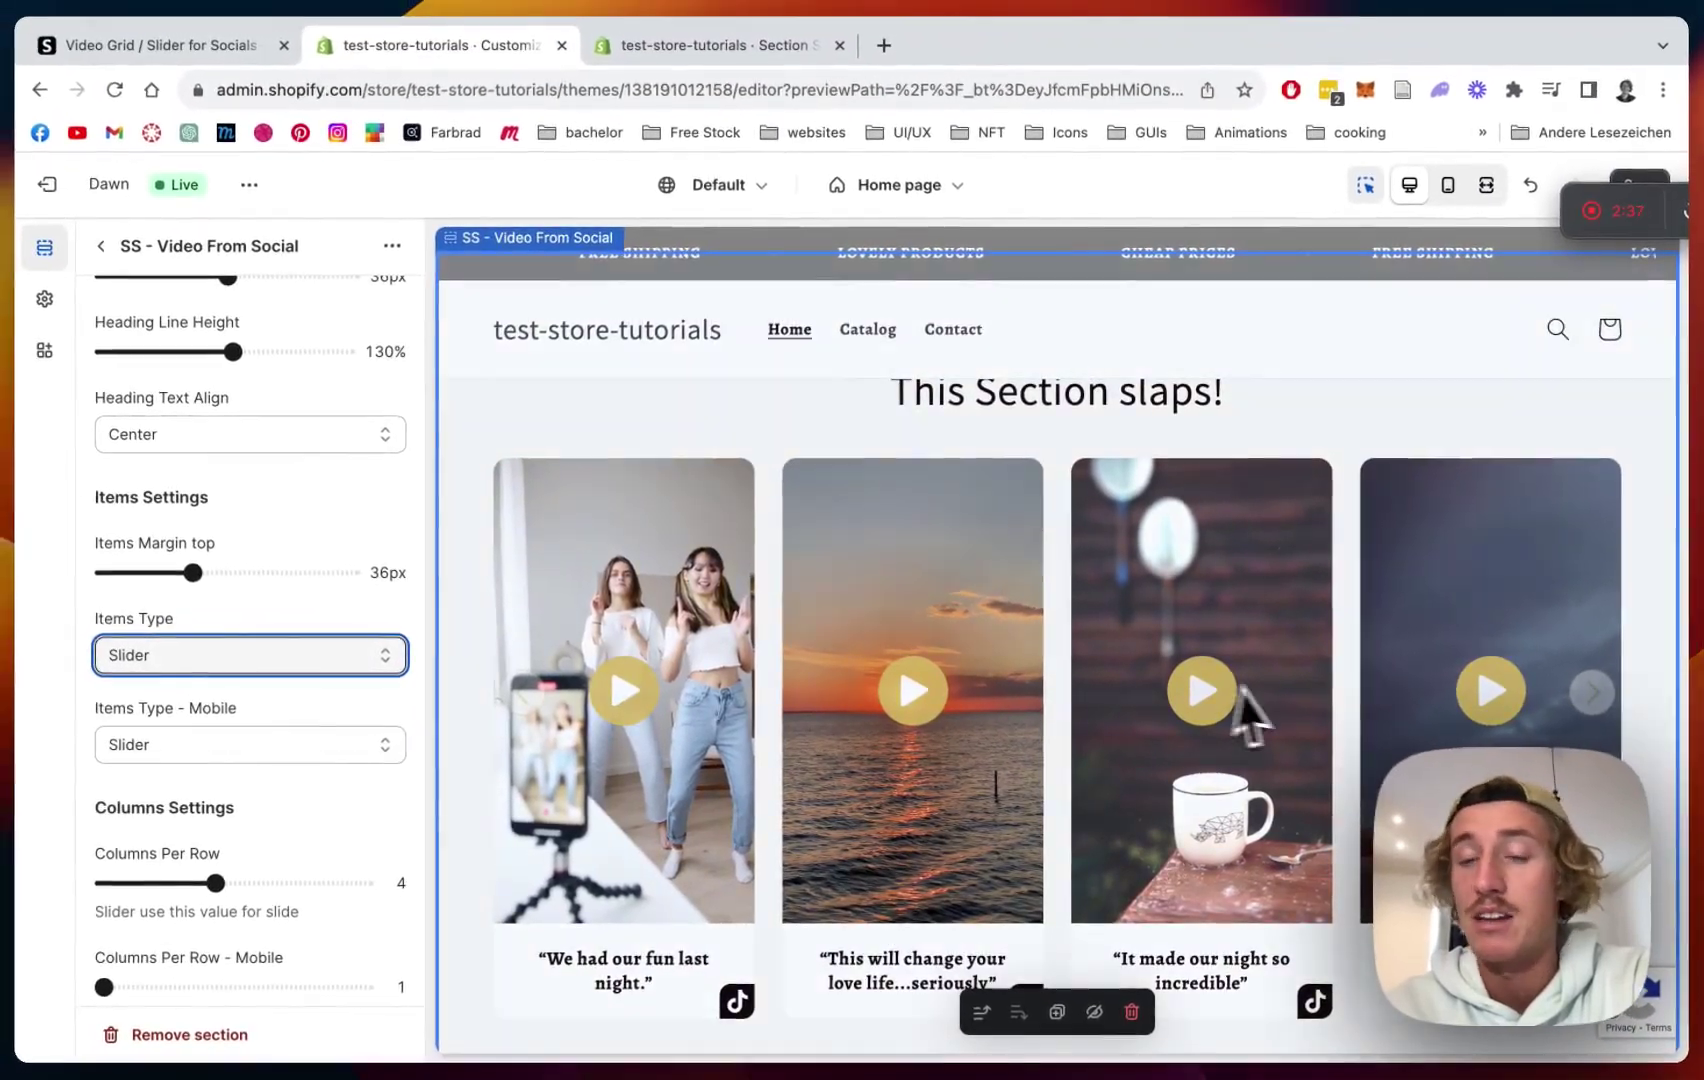
{"action": "left_click", "coordinate": [217, 657]}
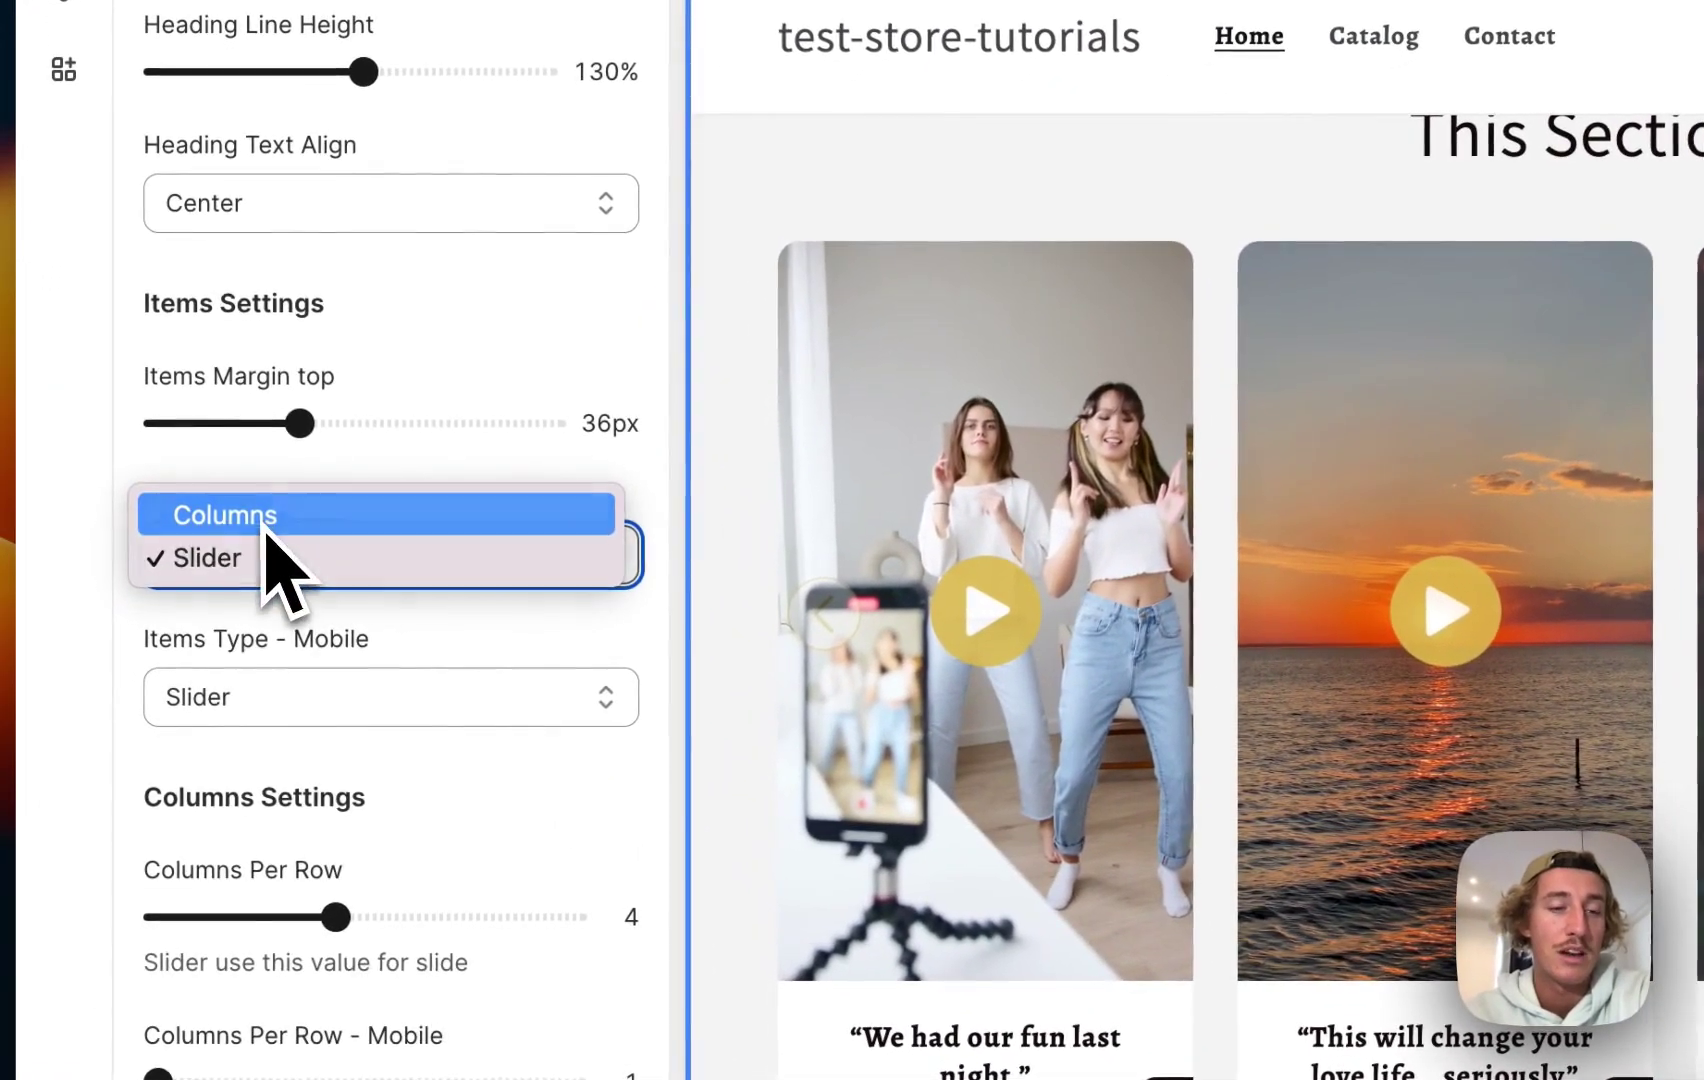
{"action": "left_click", "coordinate": [268, 516]}
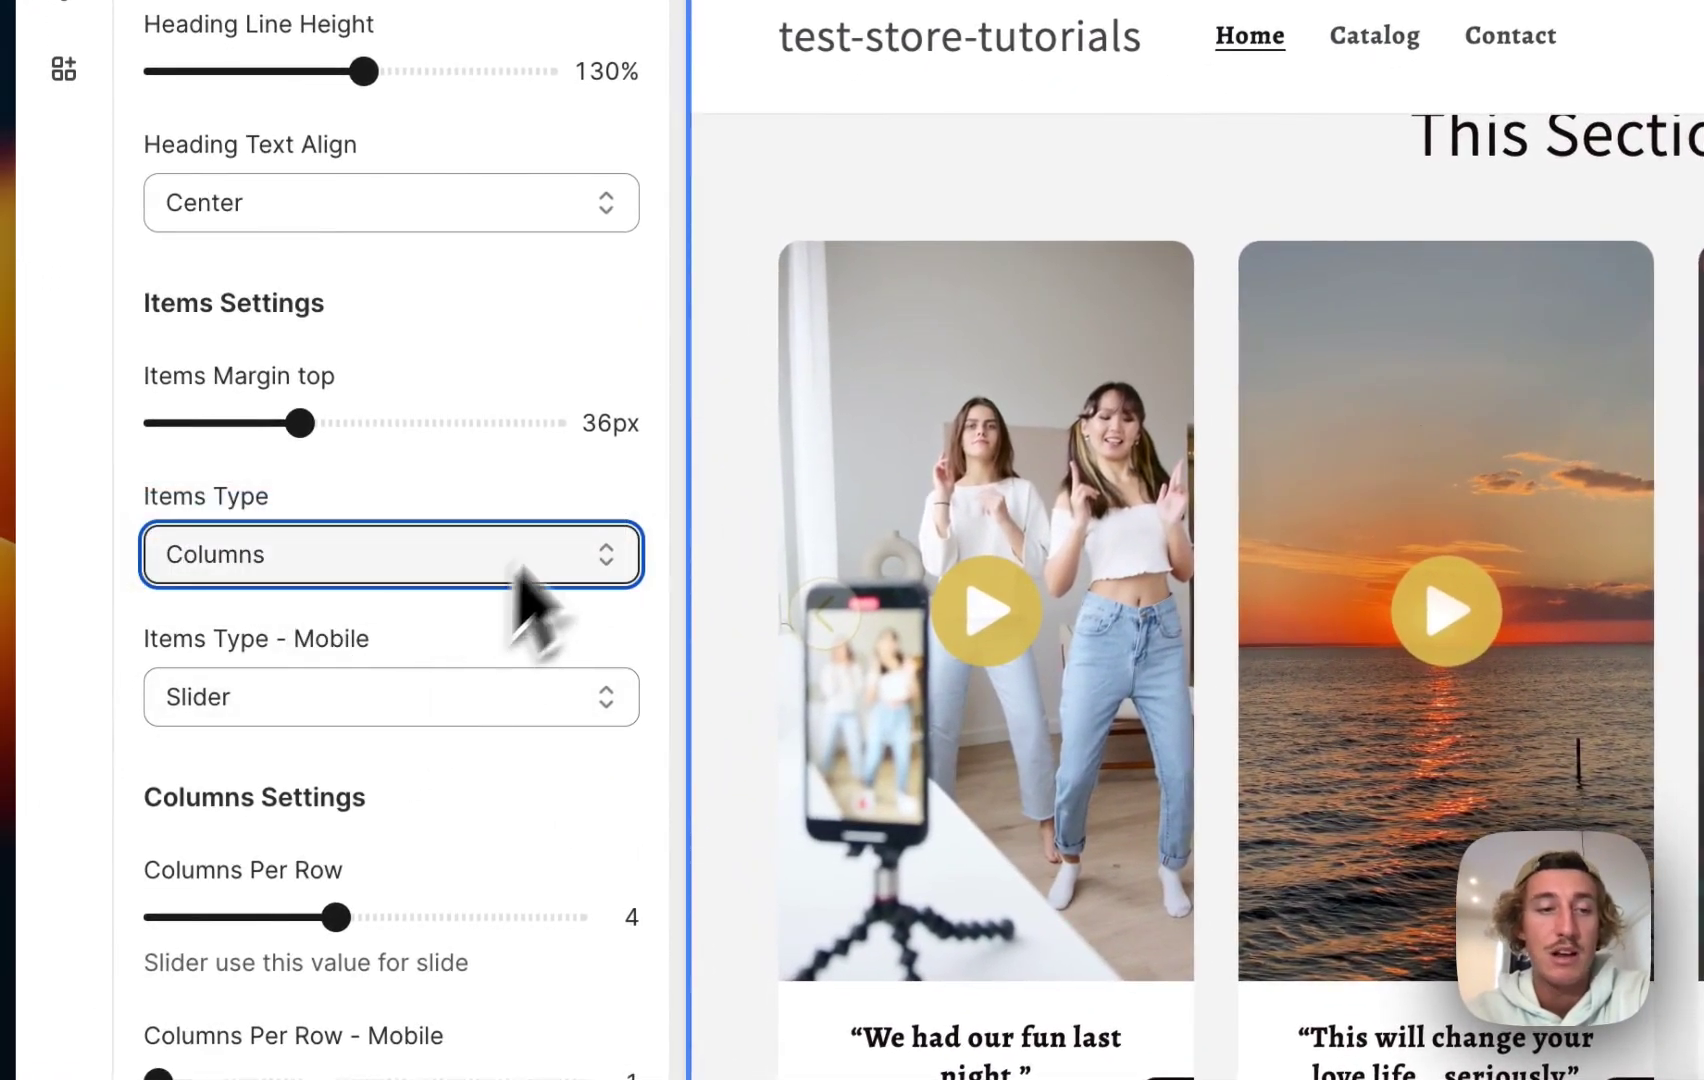
{"action": "scroll", "coordinate": [588, 487], "scroll_direction": "down", "scroll_amount": 2}
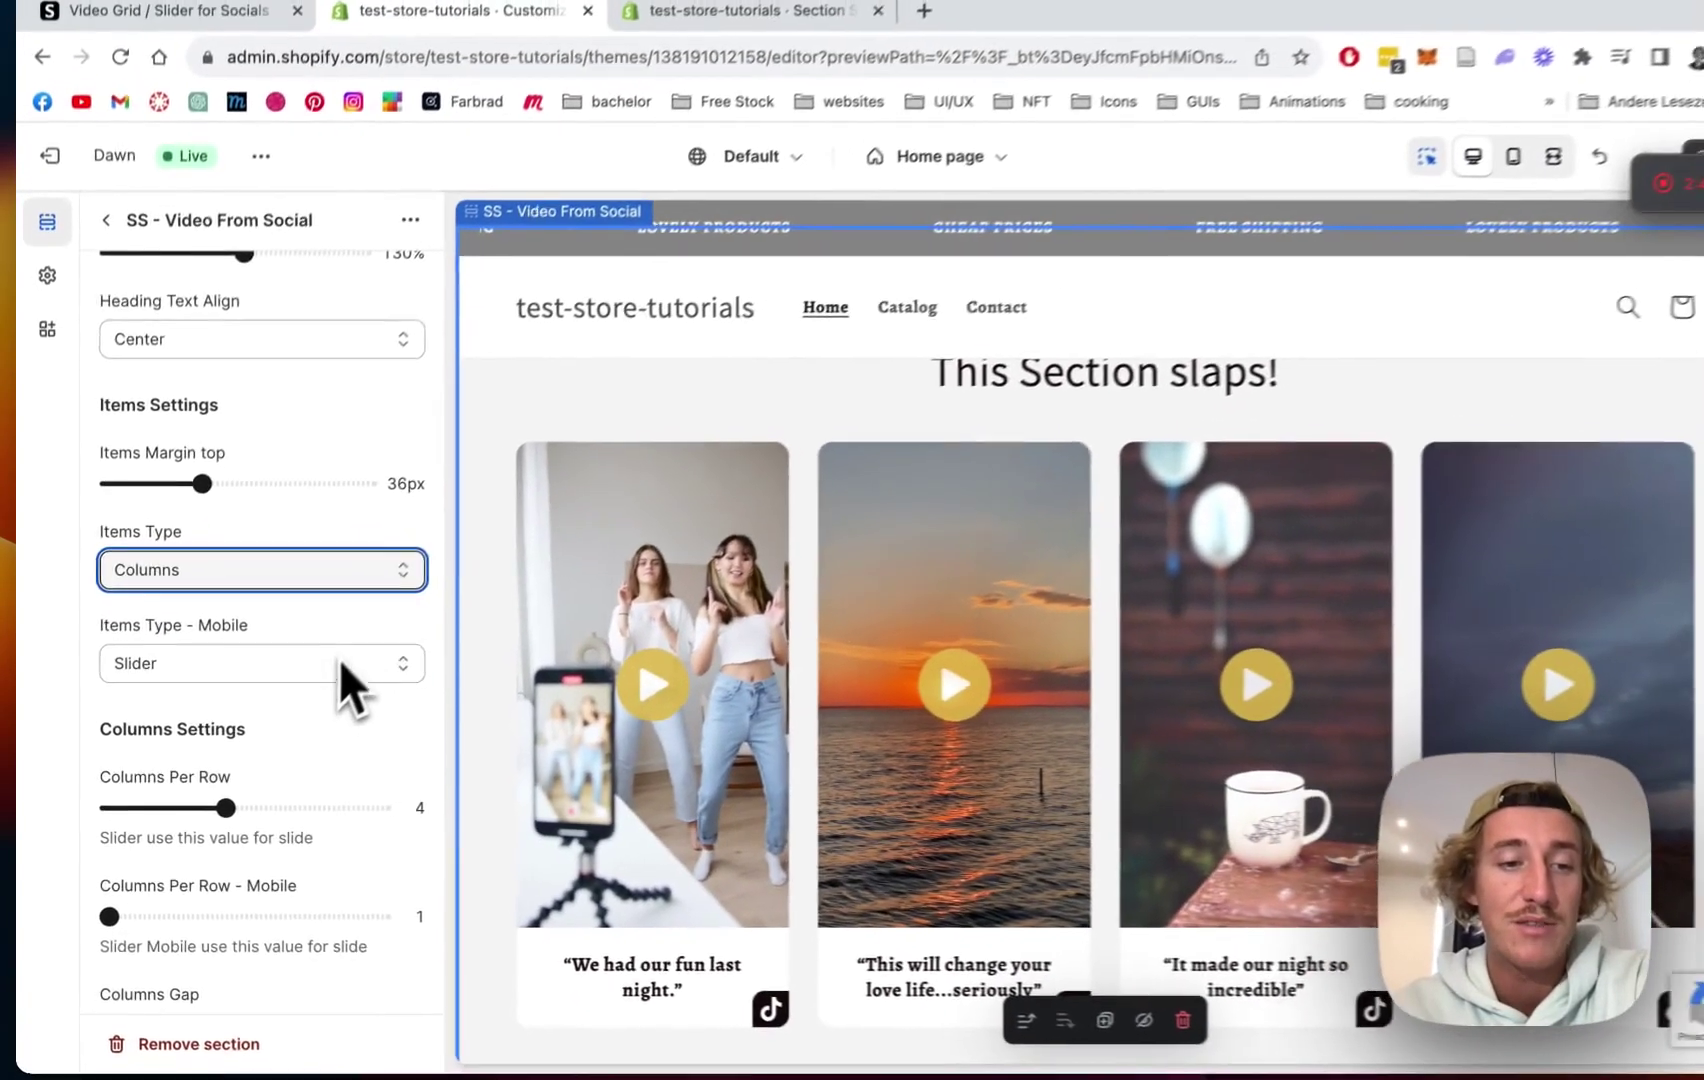
{"action": "scroll", "coordinate": [530, 580], "scroll_direction": "down", "scroll_amount": 5}
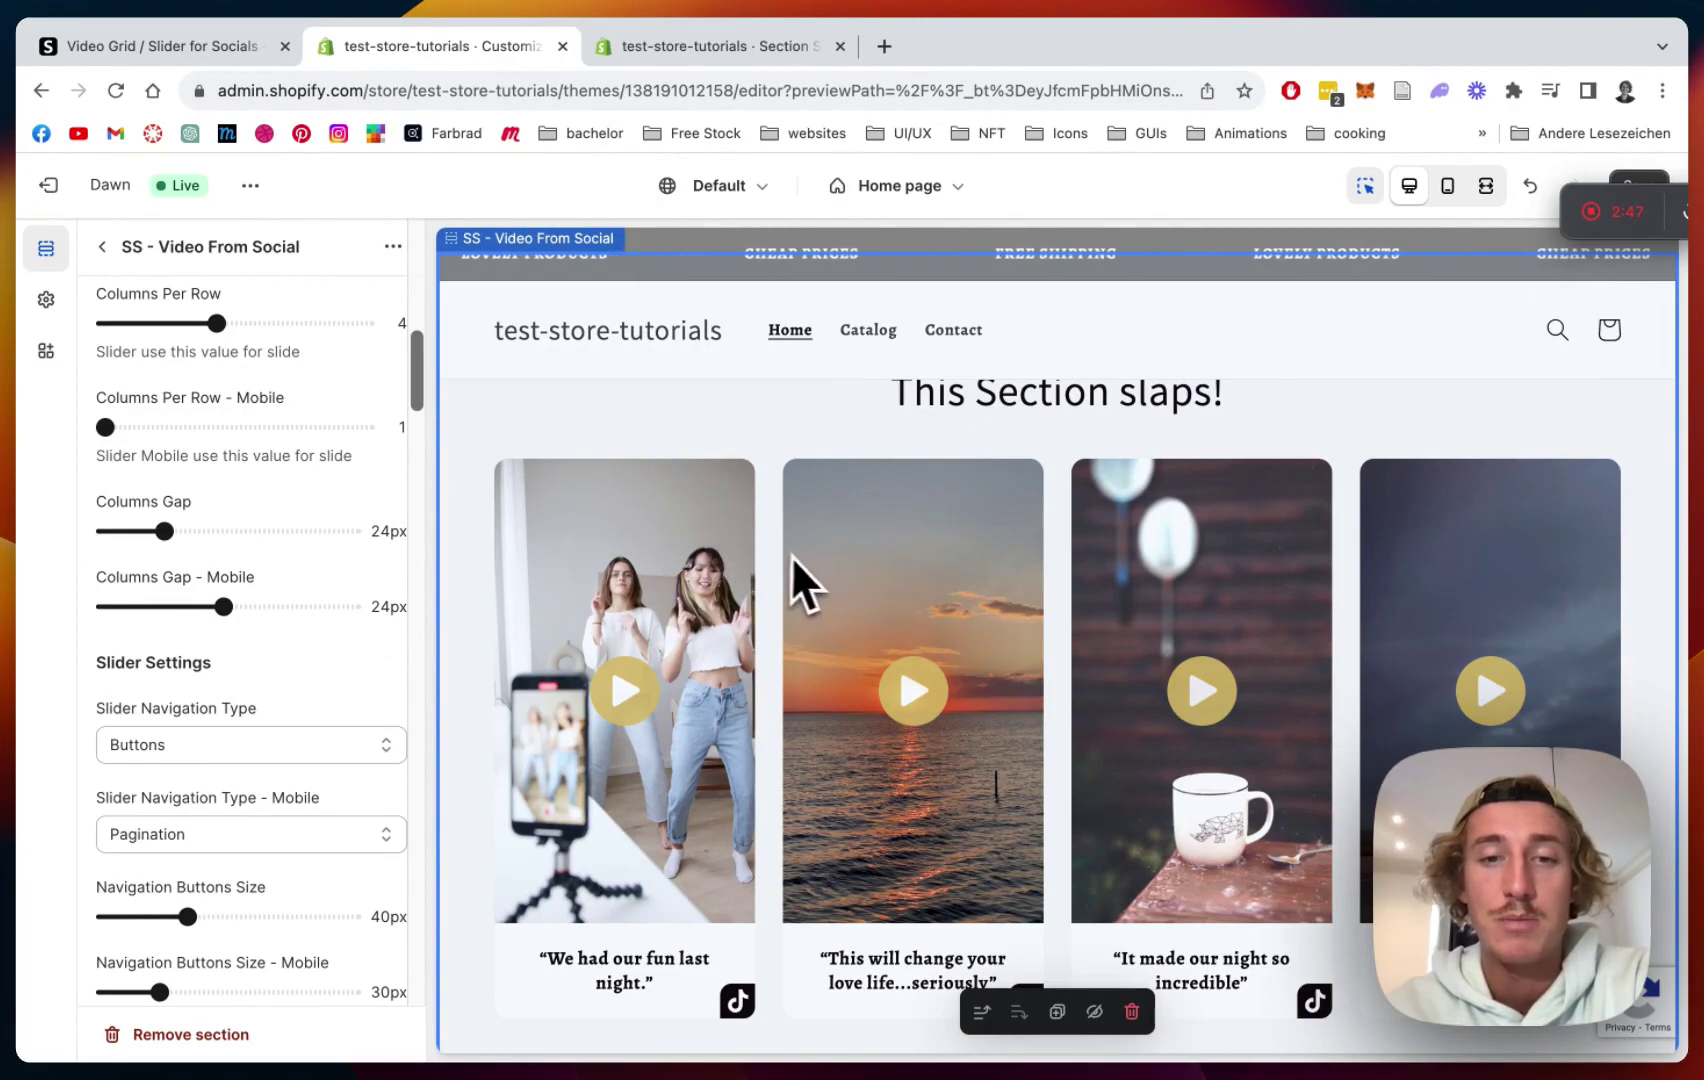
{"action": "scroll", "coordinate": [290, 590], "scroll_direction": "down", "scroll_amount": 2}
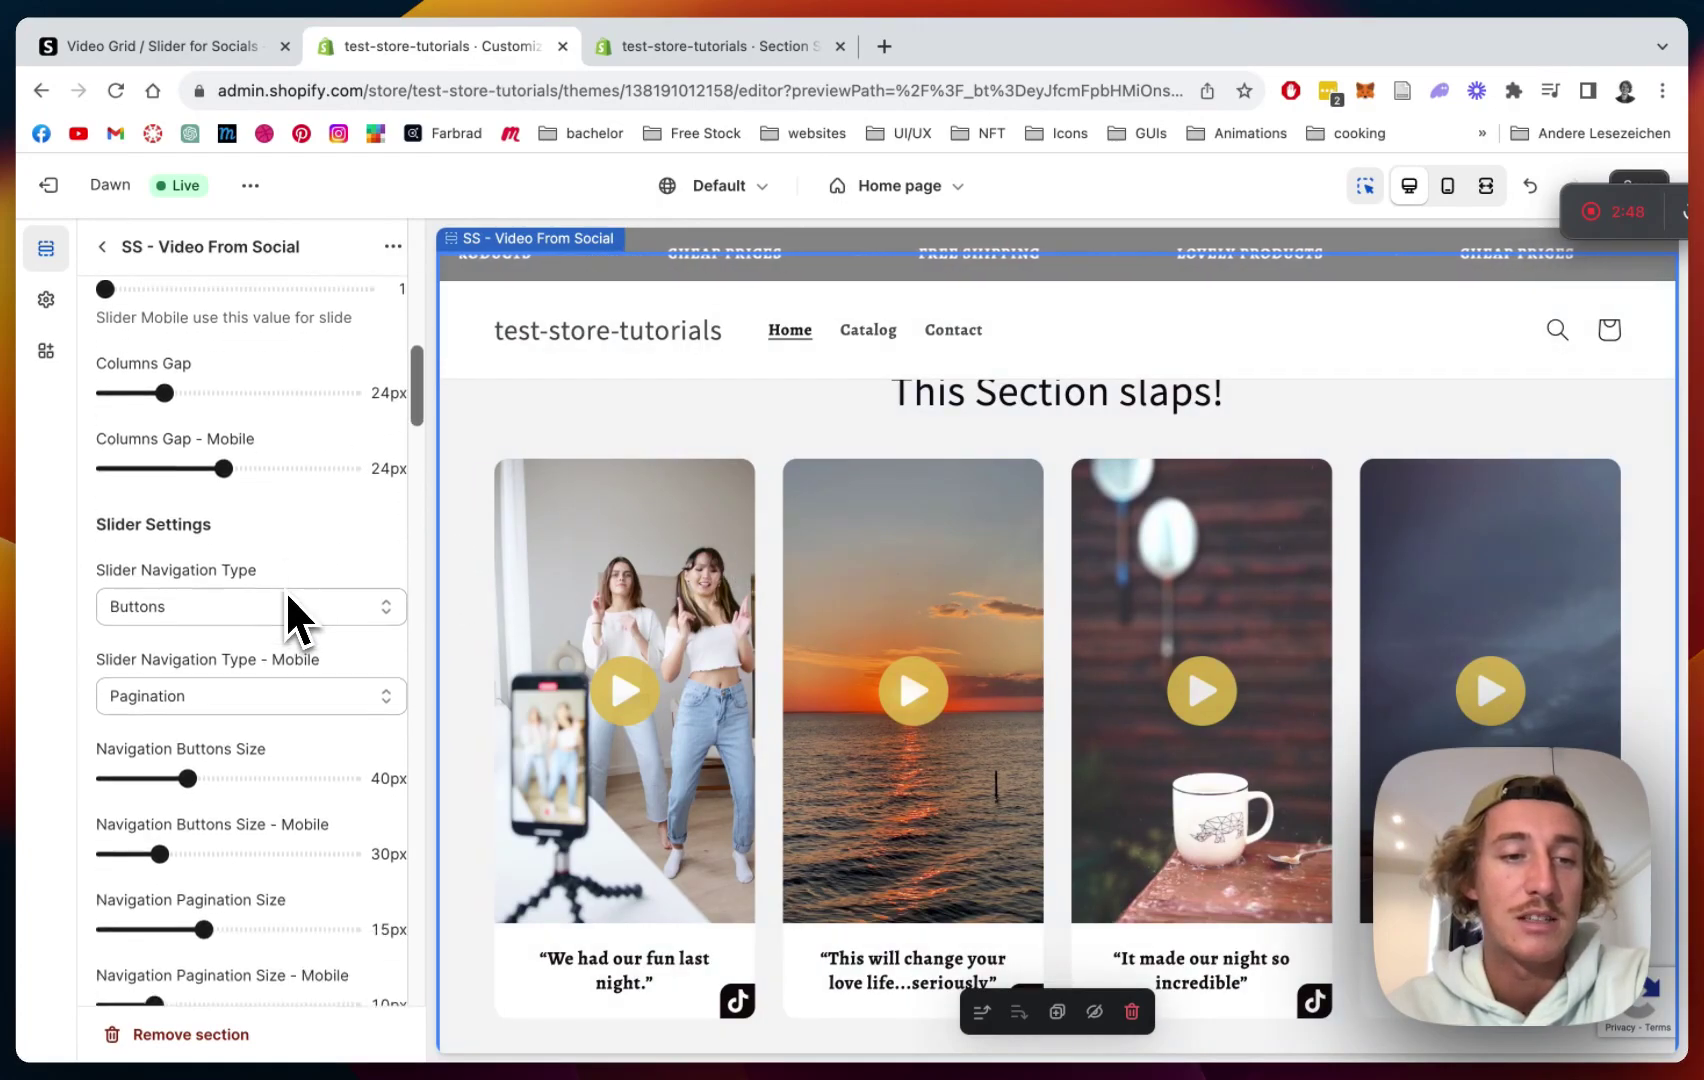
{"action": "scroll", "coordinate": [340, 500], "scroll_direction": "down", "scroll_amount": 5}
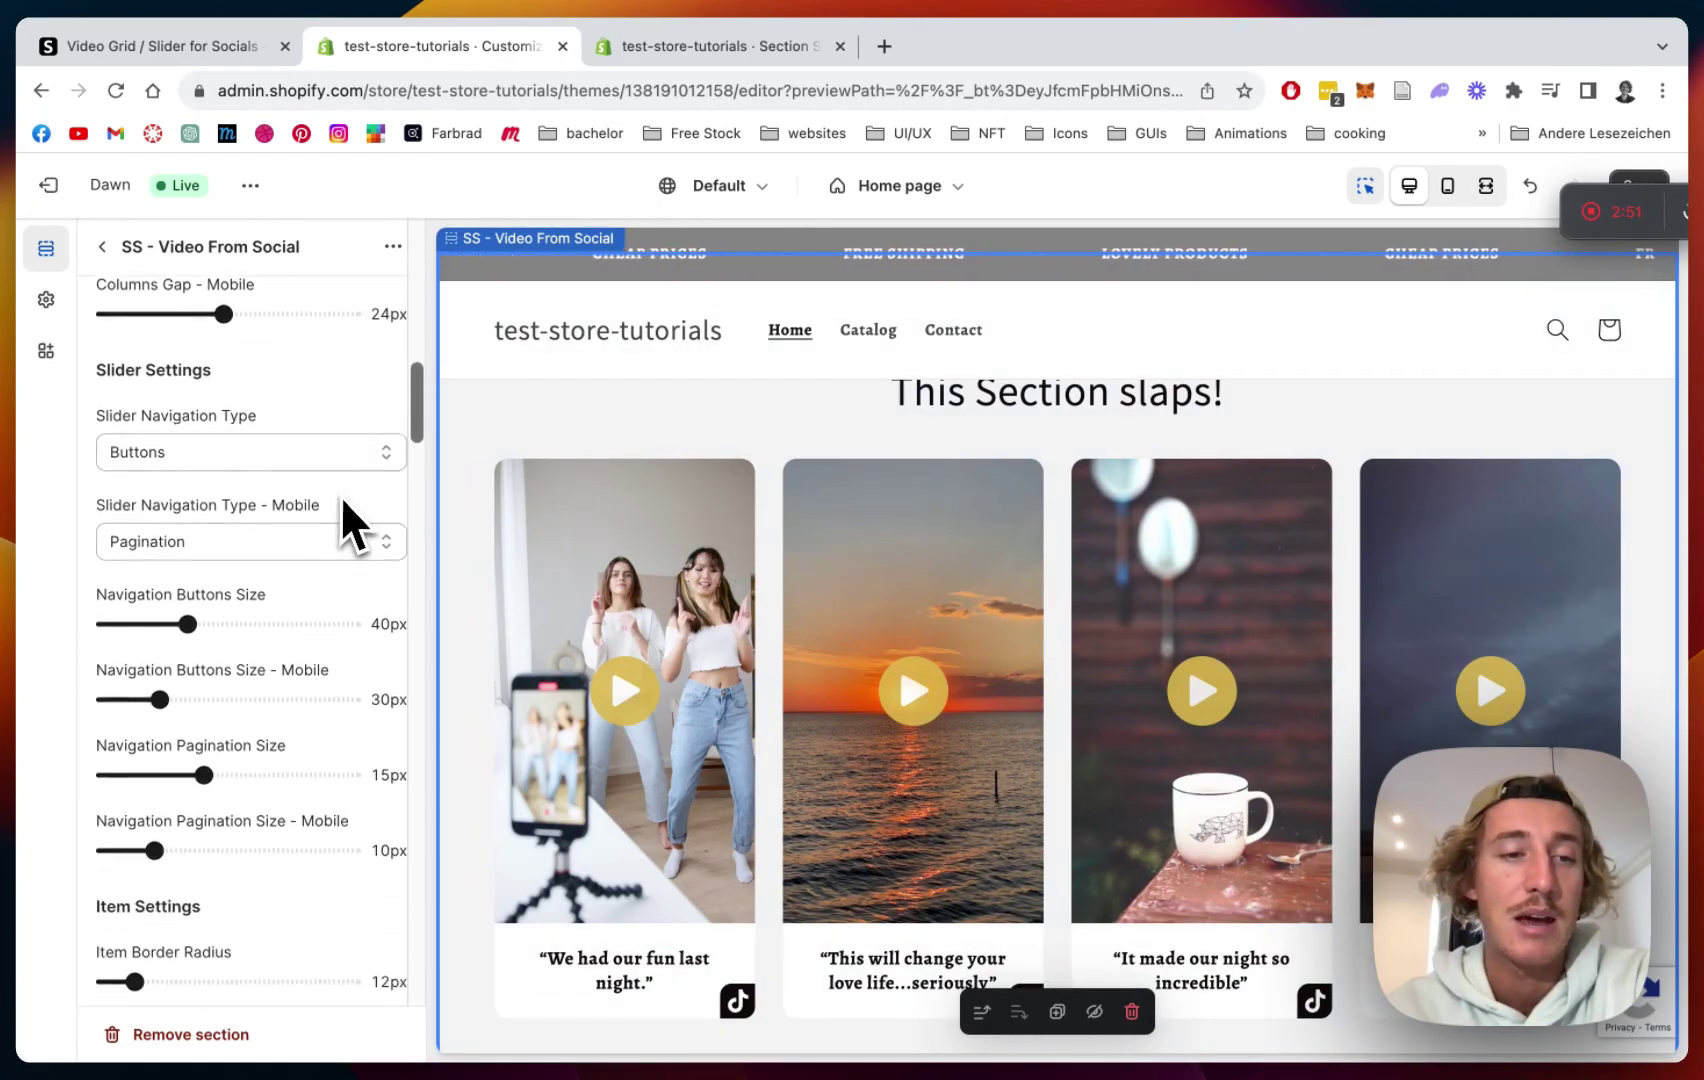
{"action": "scroll", "coordinate": [342, 494], "scroll_direction": "down", "scroll_amount": 1}
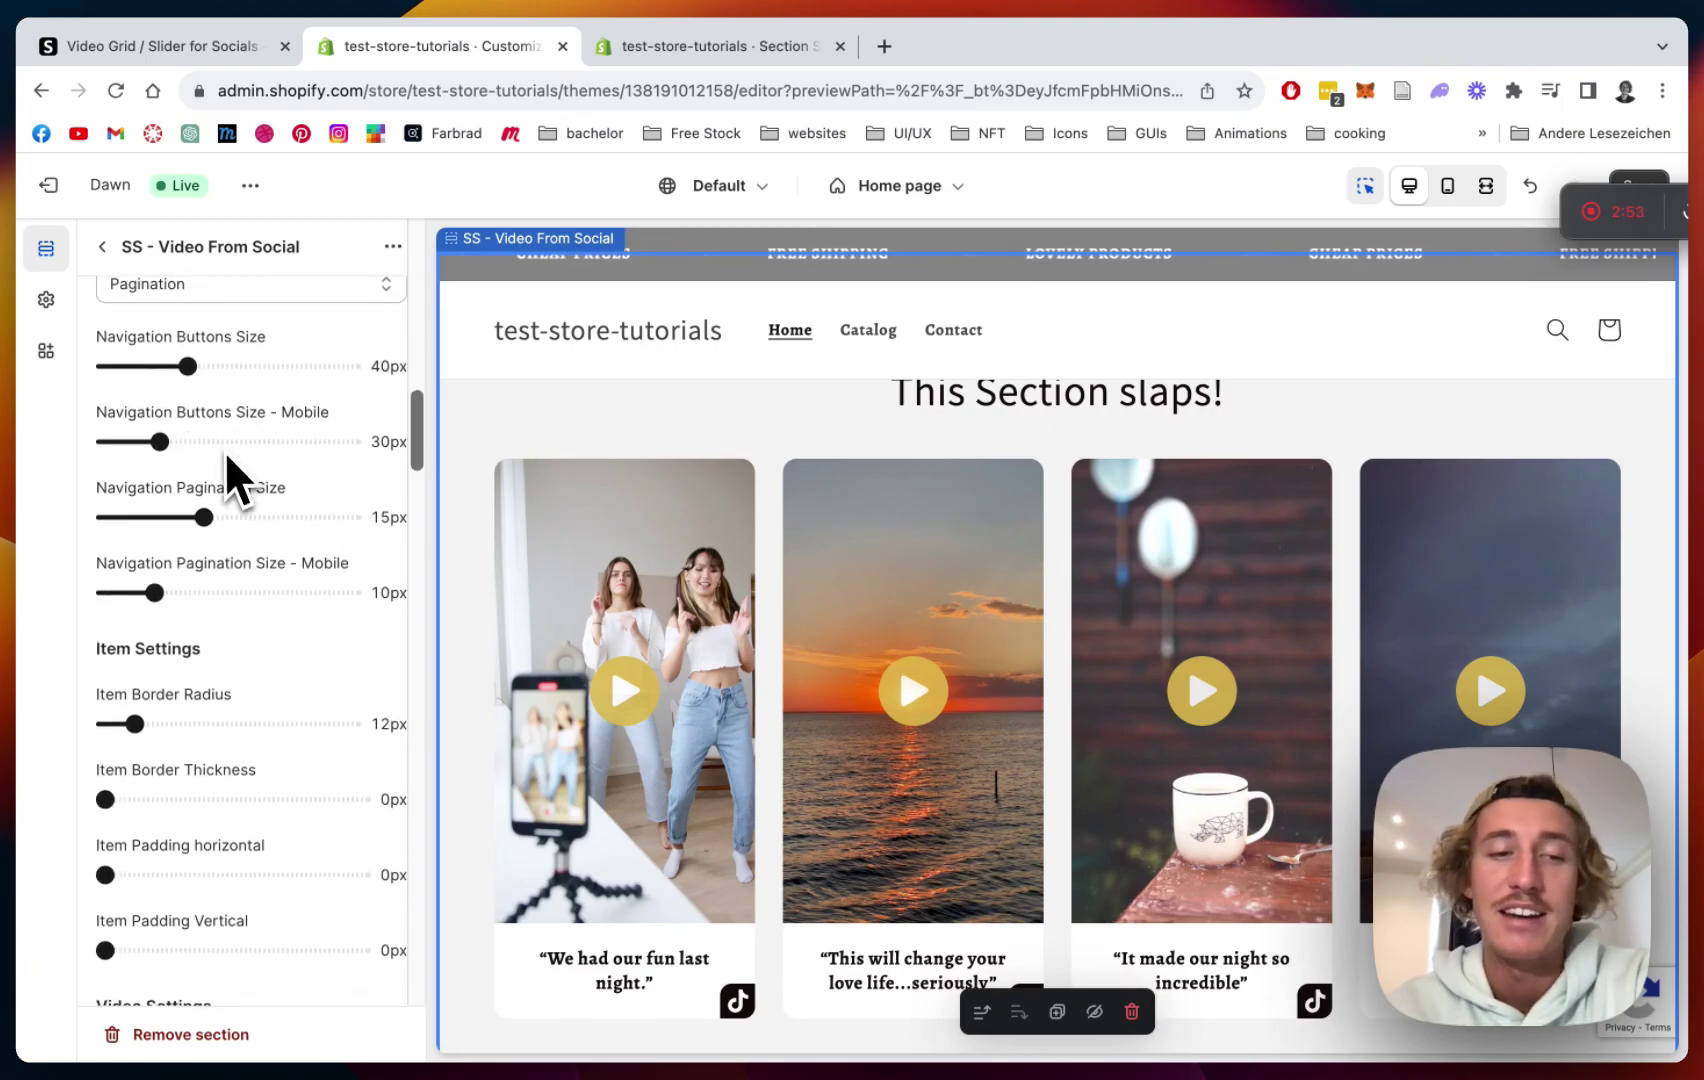
{"action": "scroll", "coordinate": [272, 615], "scroll_direction": "down", "scroll_amount": 9}
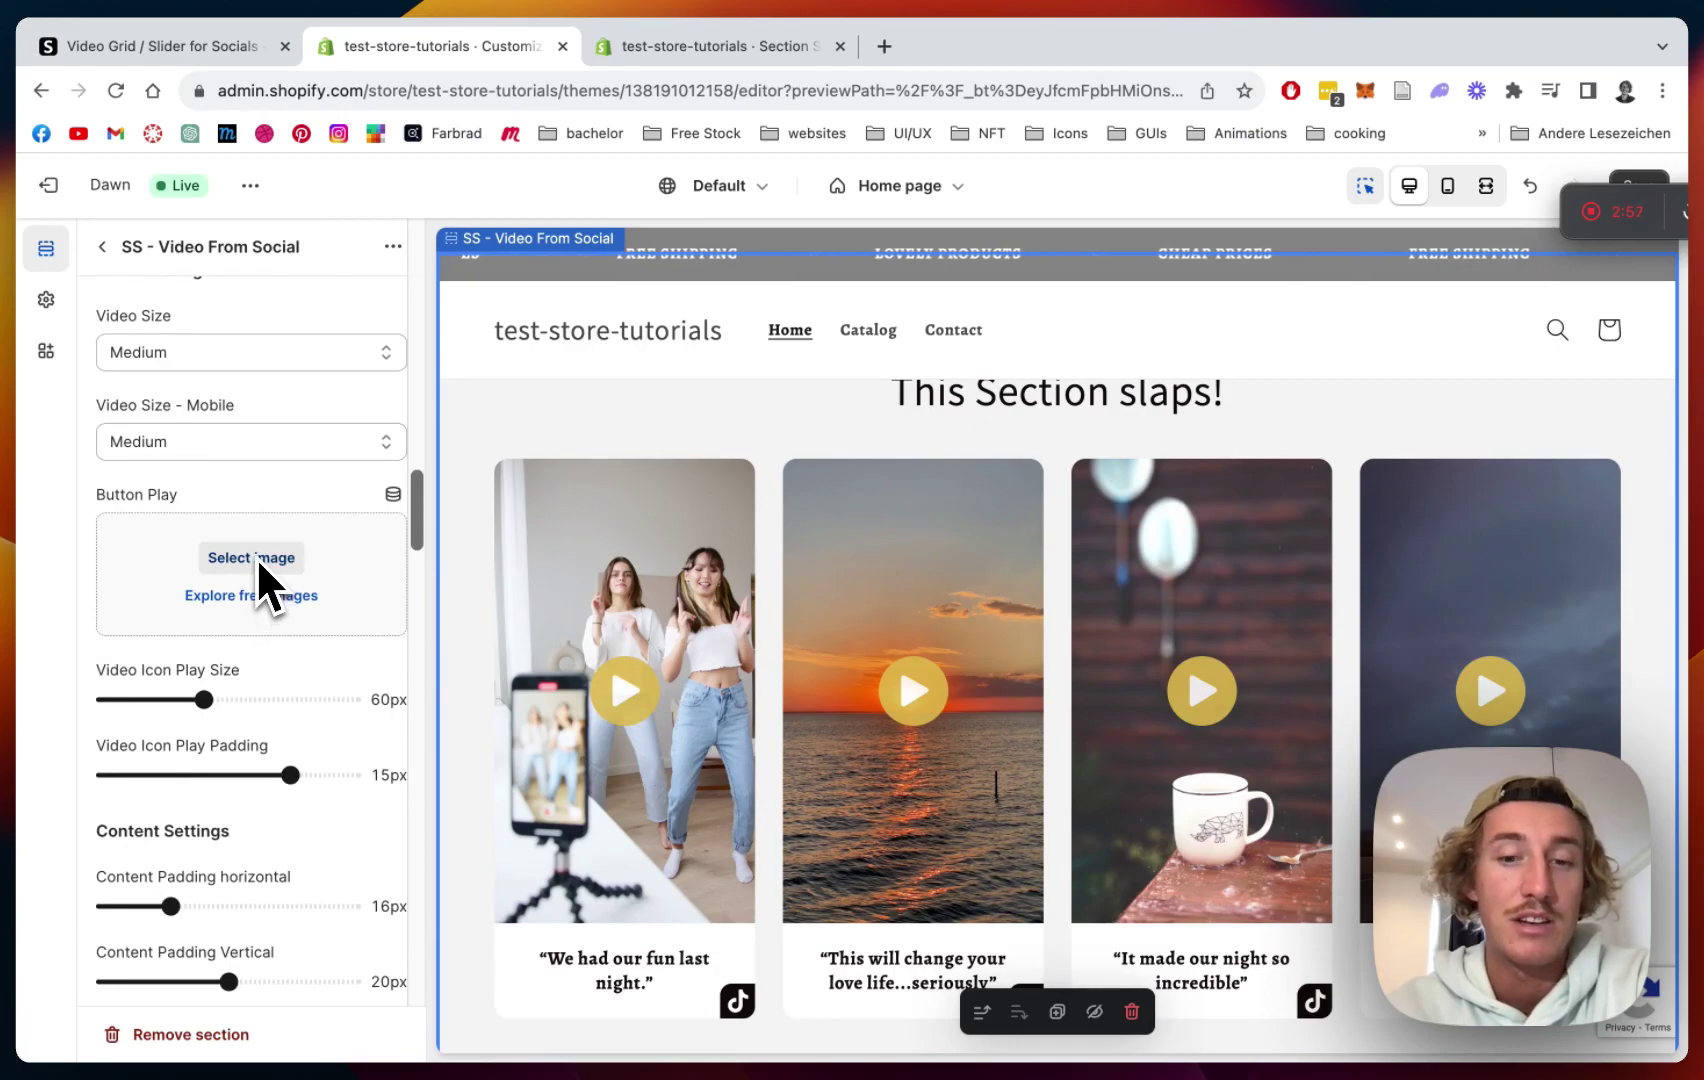
{"action": "scroll", "coordinate": [868, 677], "scroll_direction": "down", "scroll_amount": 3}
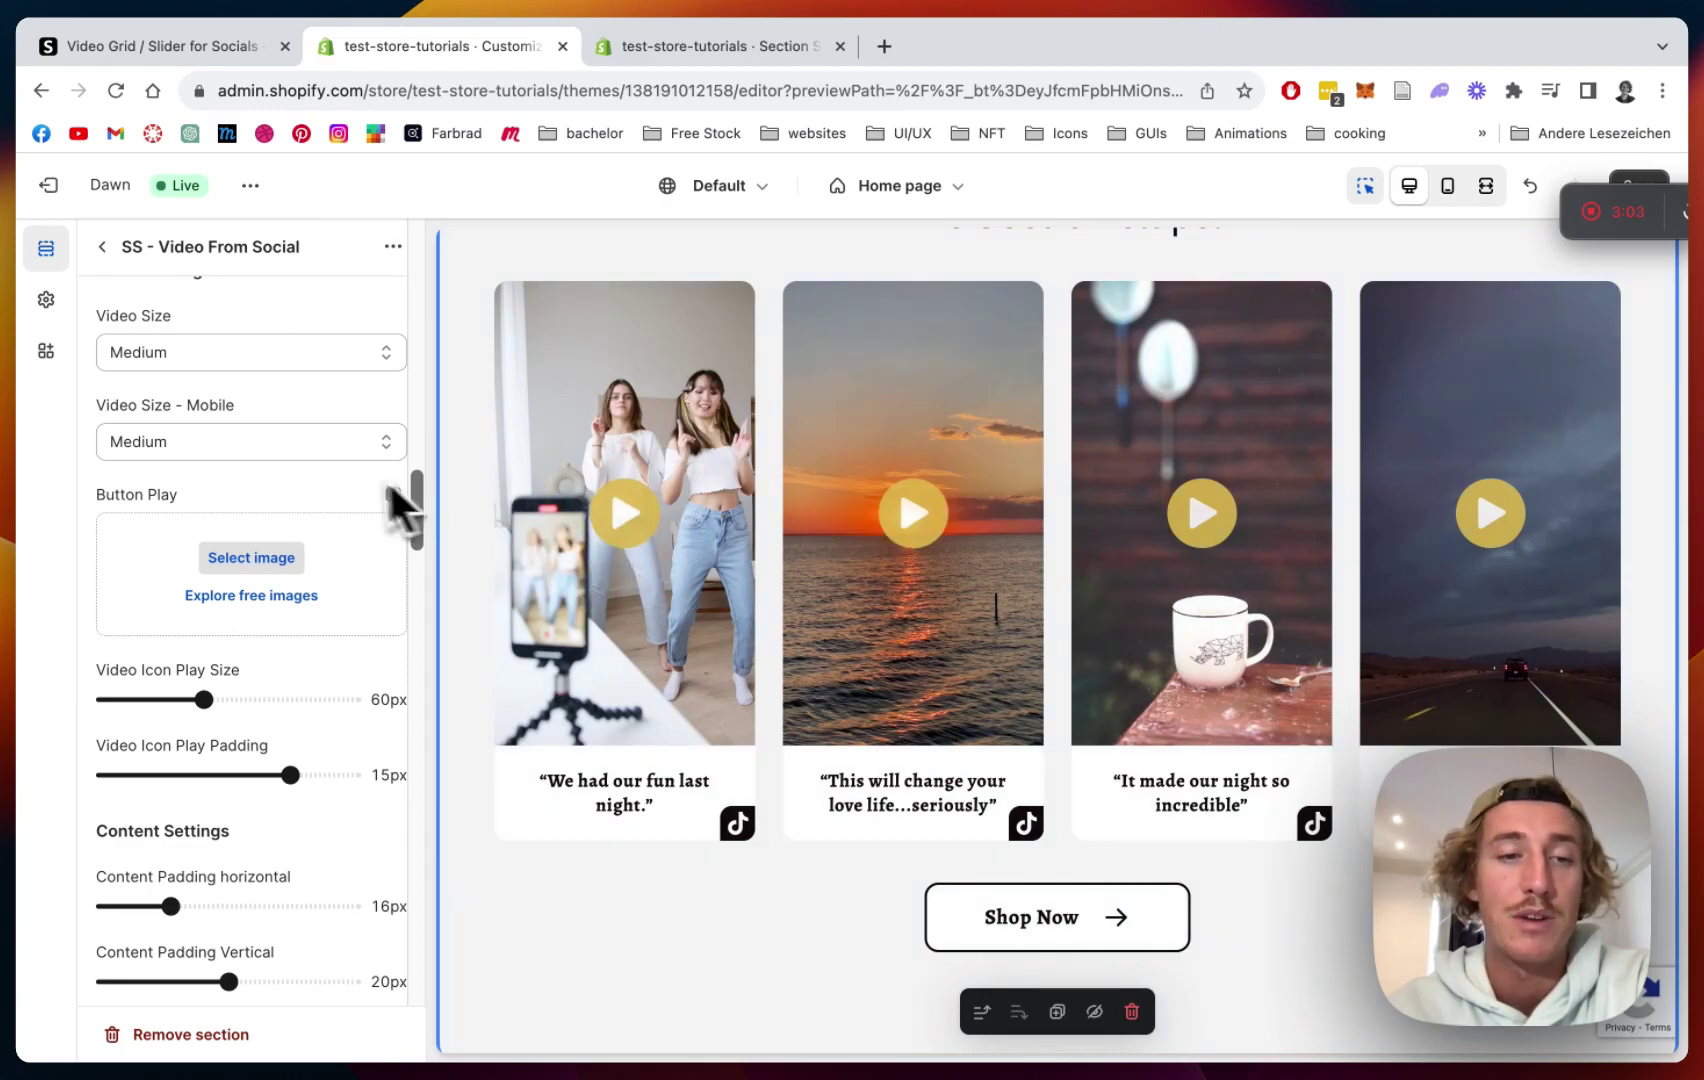
{"action": "scroll", "coordinate": [337, 485], "scroll_direction": "down", "scroll_amount": 3}
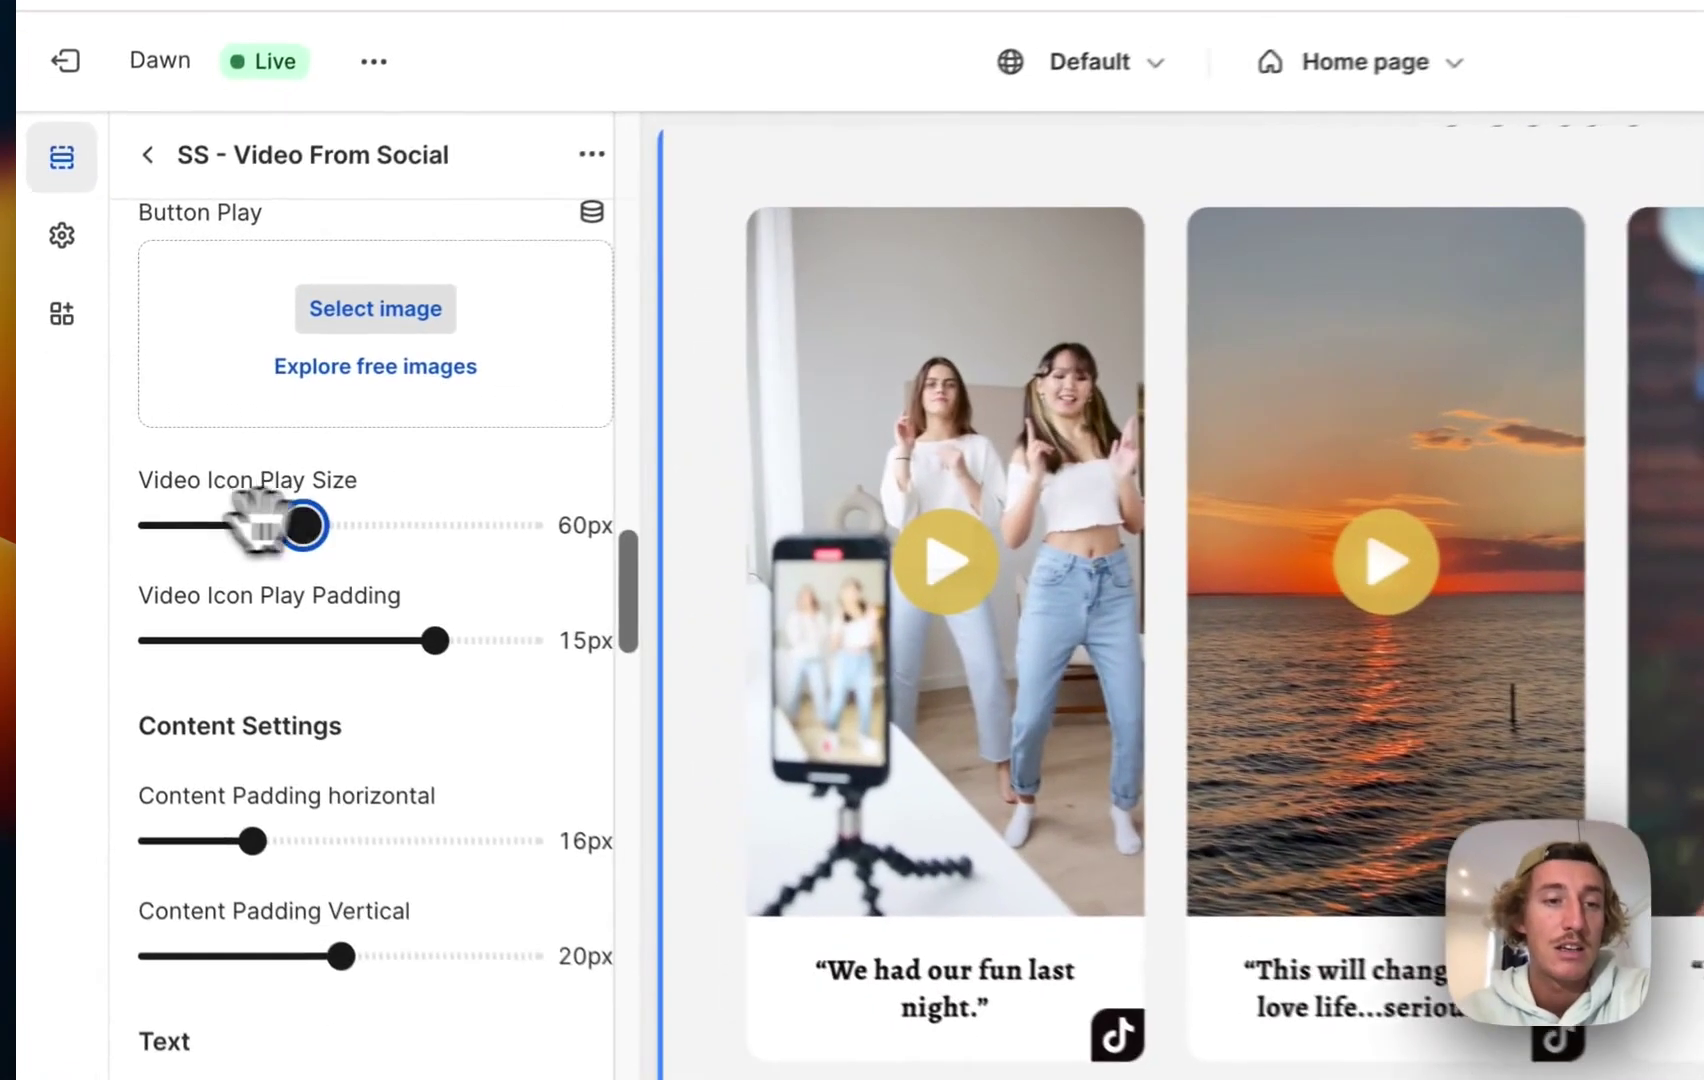
{"action": "left_click_drag", "start_coordinate": [258, 522], "coordinate": [232, 520]}
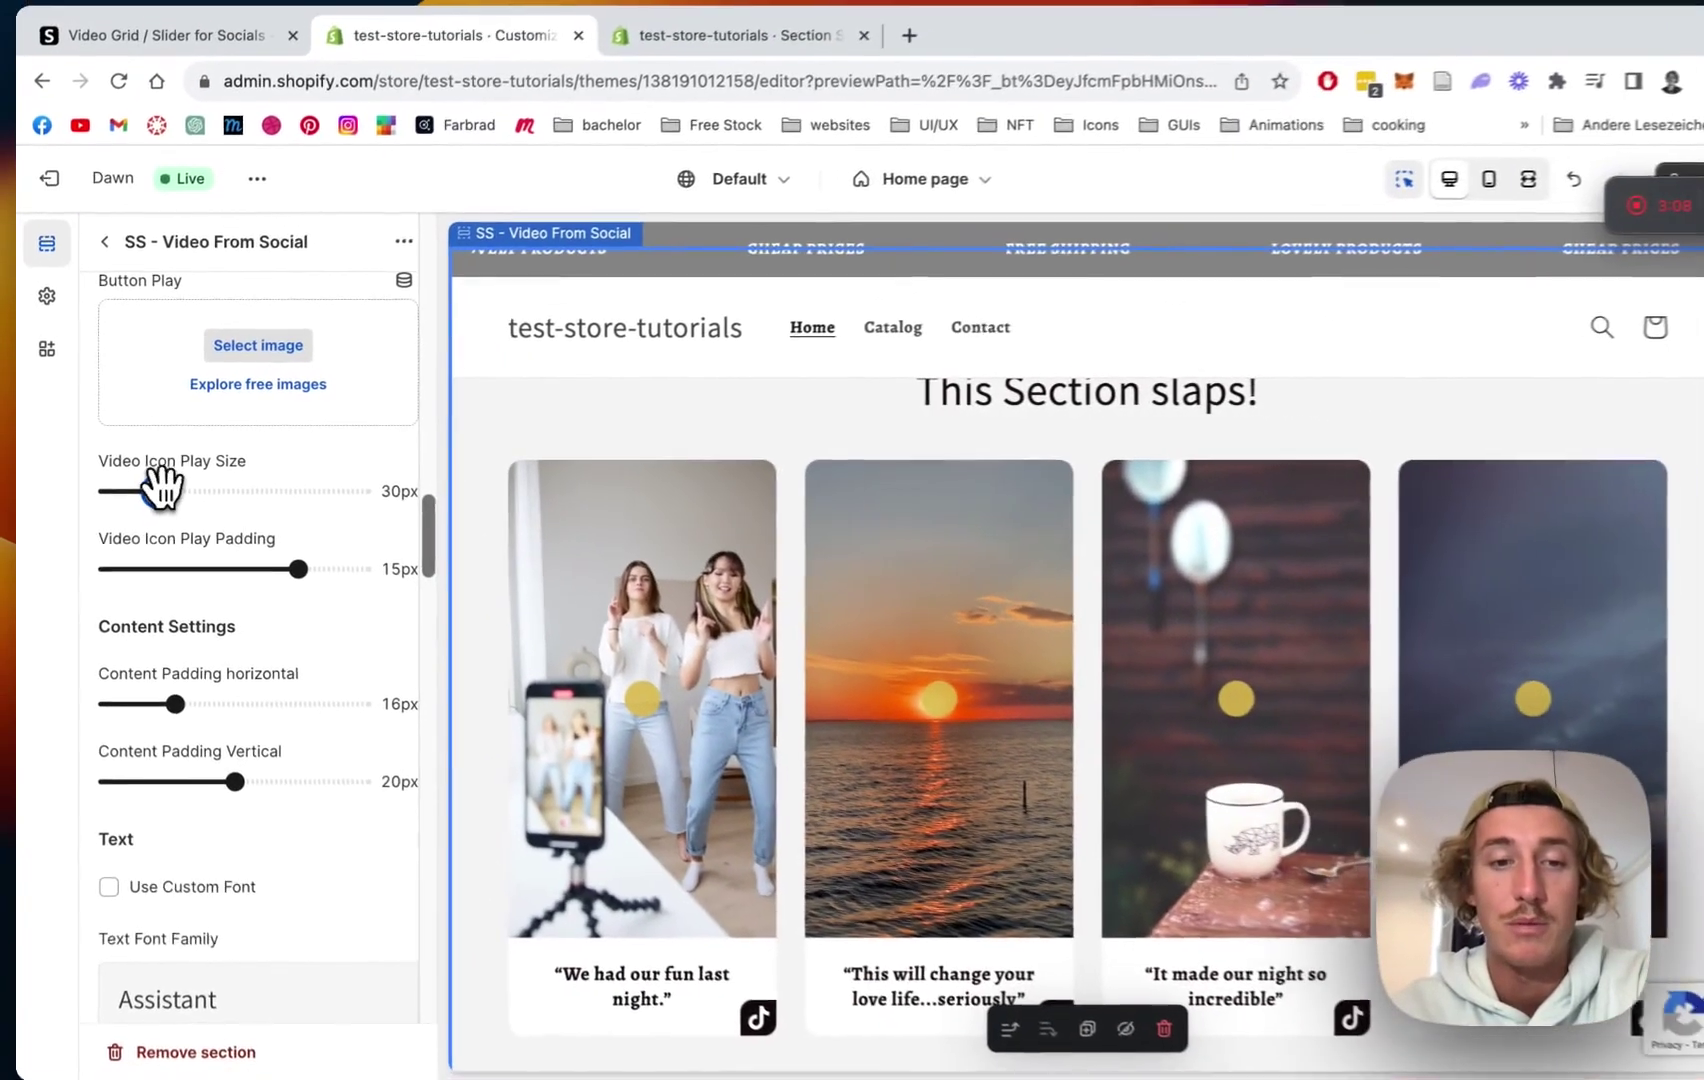
{"action": "left_click_drag", "start_coordinate": [233, 520], "coordinate": [386, 520]}
{"action": "left_click_drag", "start_coordinate": [222, 485], "coordinate": [216, 485]}
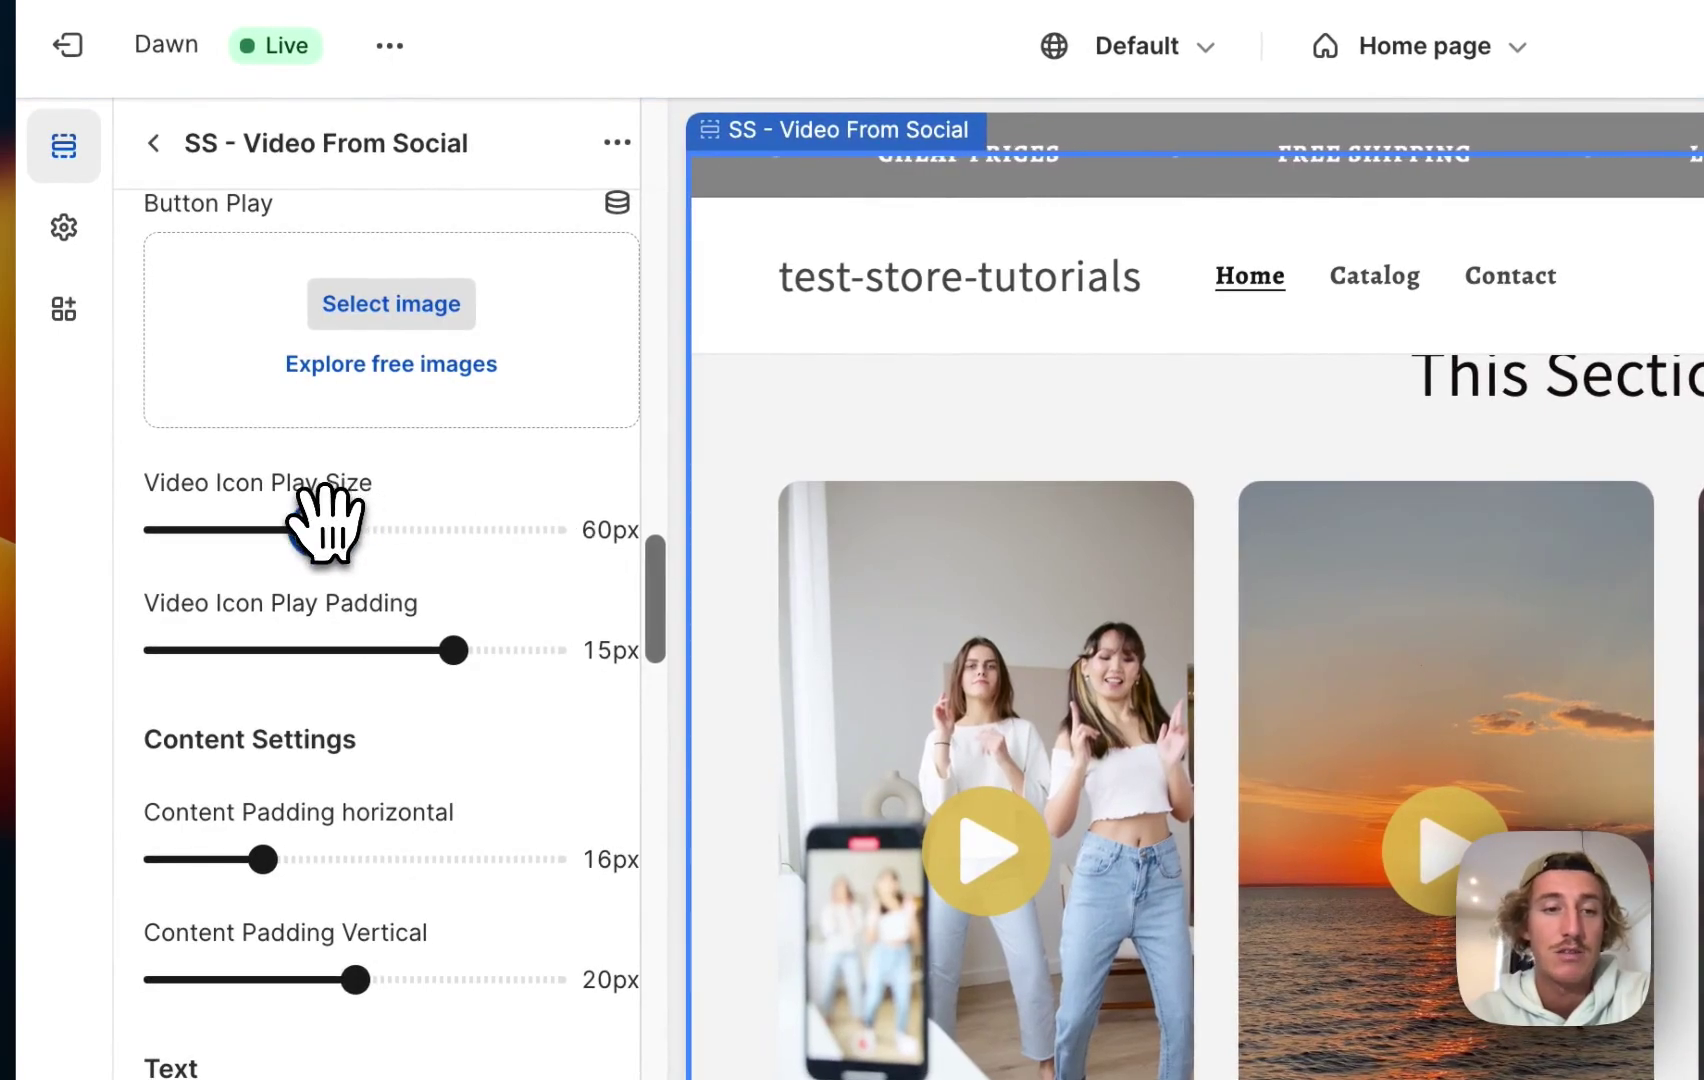
{"action": "scroll", "coordinate": [521, 475], "scroll_direction": "down", "scroll_amount": 2}
{"action": "scroll", "coordinate": [550, 650], "scroll_direction": "down", "scroll_amount": 2}
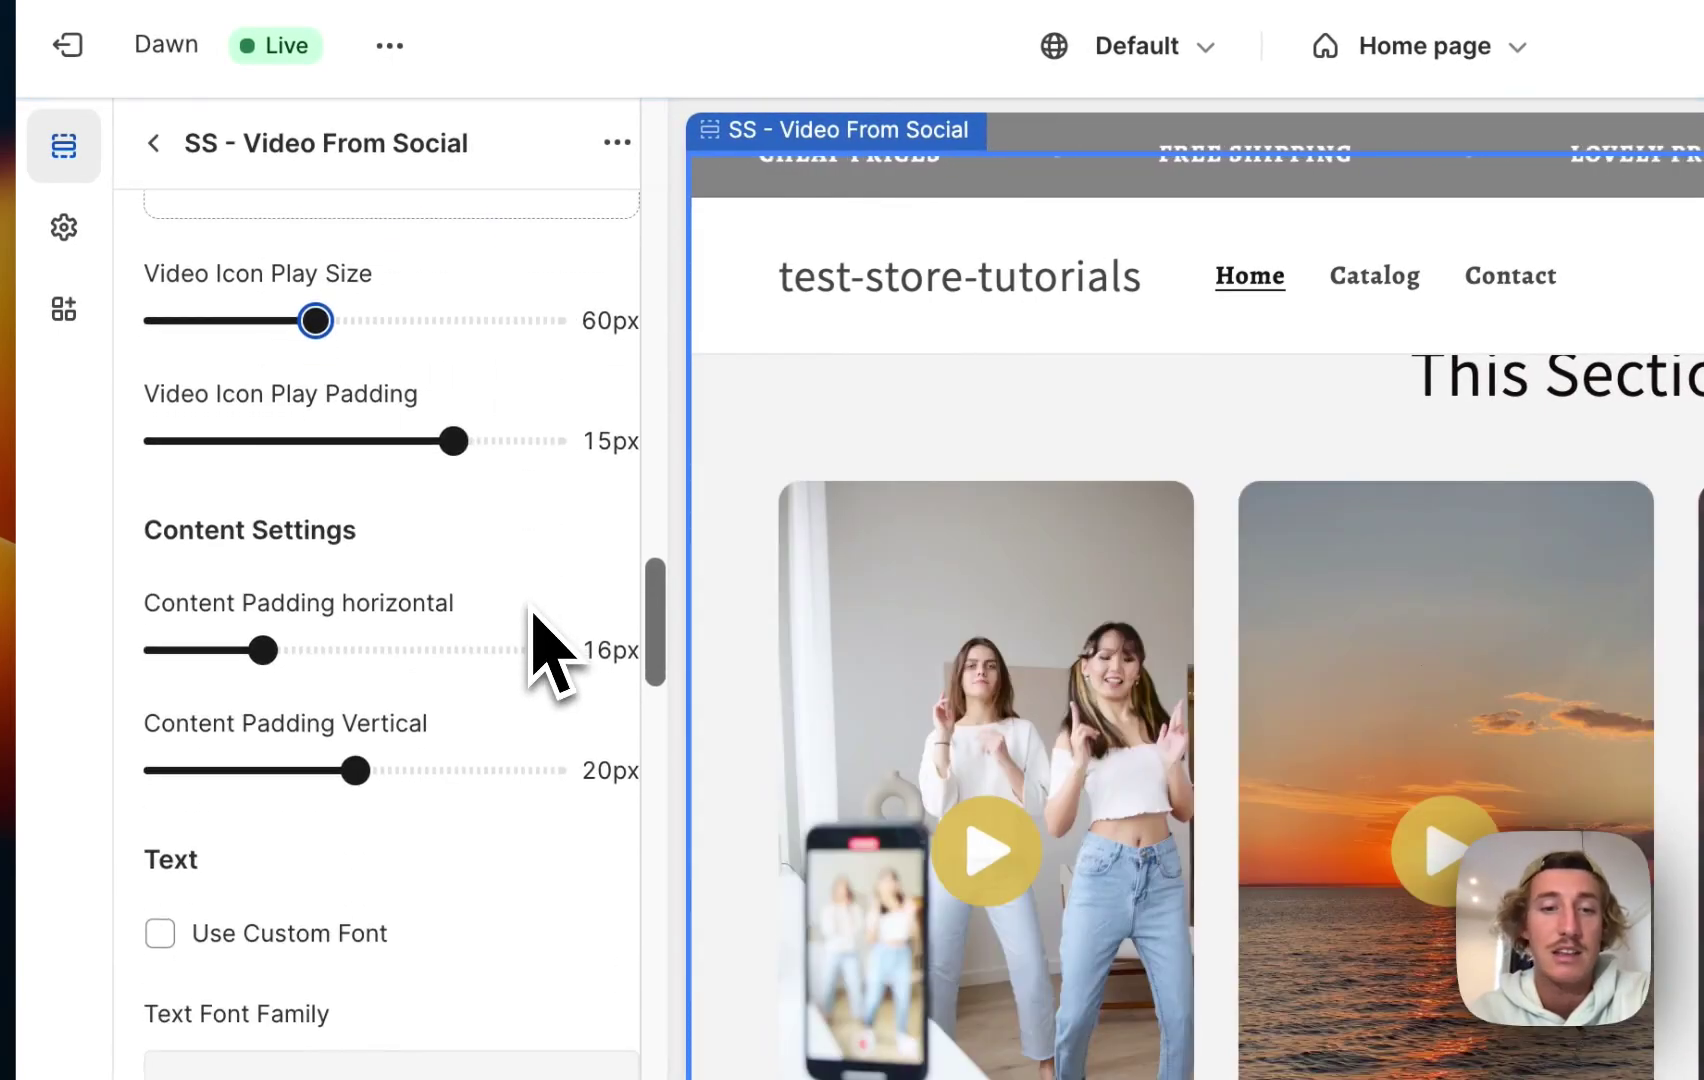
{"action": "scroll", "coordinate": [532, 615], "scroll_direction": "down", "scroll_amount": 5}
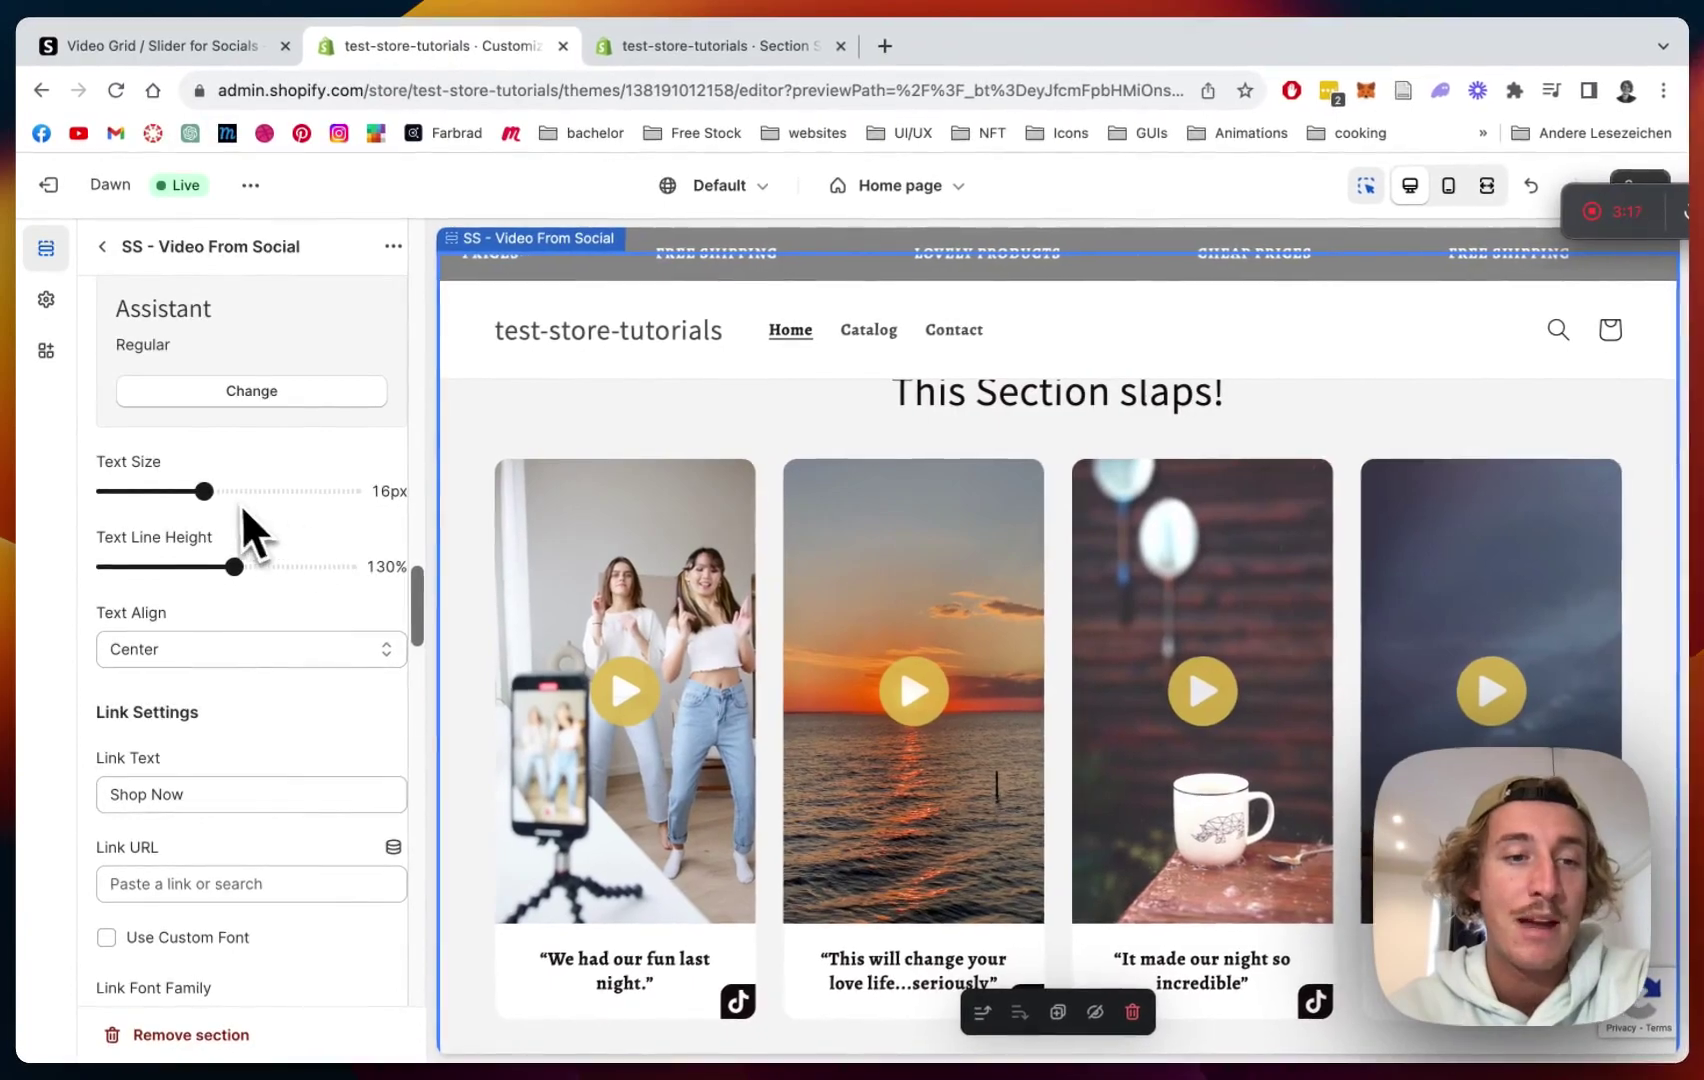
Step: Point the section's Shop Now Link URL at the Shoes collection
{"action": "scroll", "coordinate": [217, 530], "scroll_direction": "down", "scroll_amount": 3}
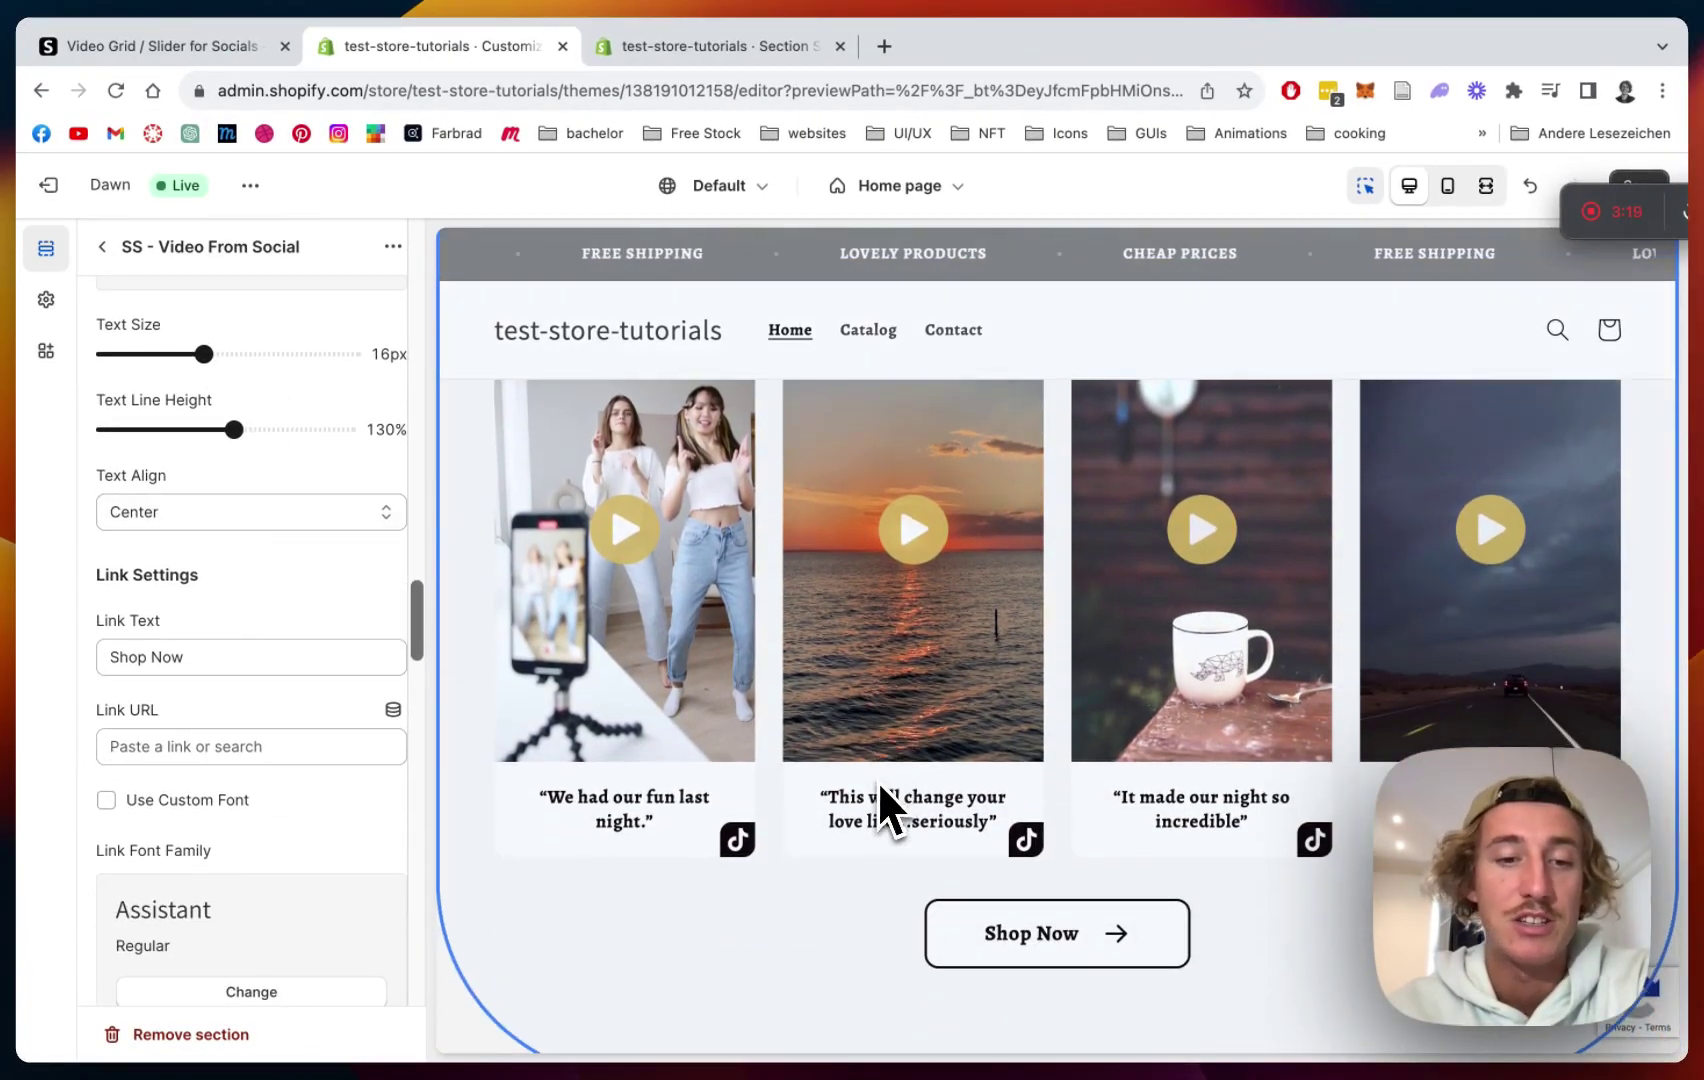
{"action": "scroll", "coordinate": [880, 805], "scroll_direction": "down", "scroll_amount": 2}
{"action": "scroll", "coordinate": [360, 665], "scroll_direction": "down", "scroll_amount": 3}
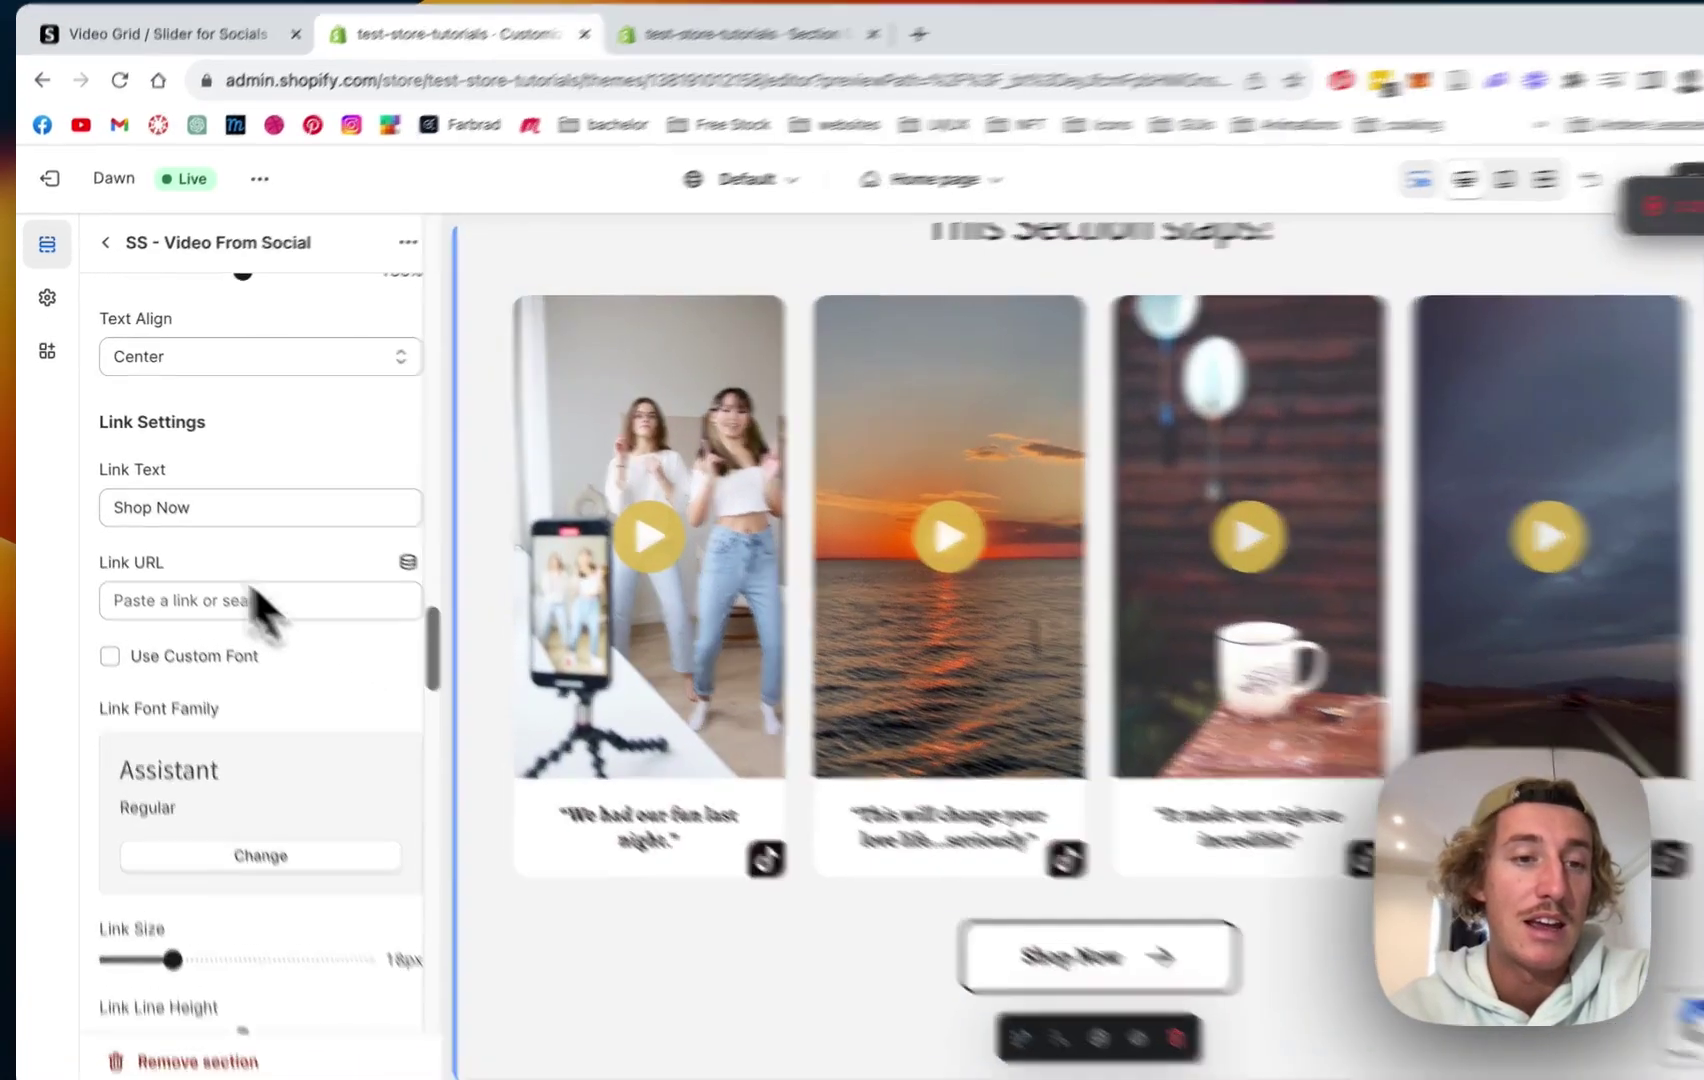
{"action": "left_click", "coordinate": [258, 600]}
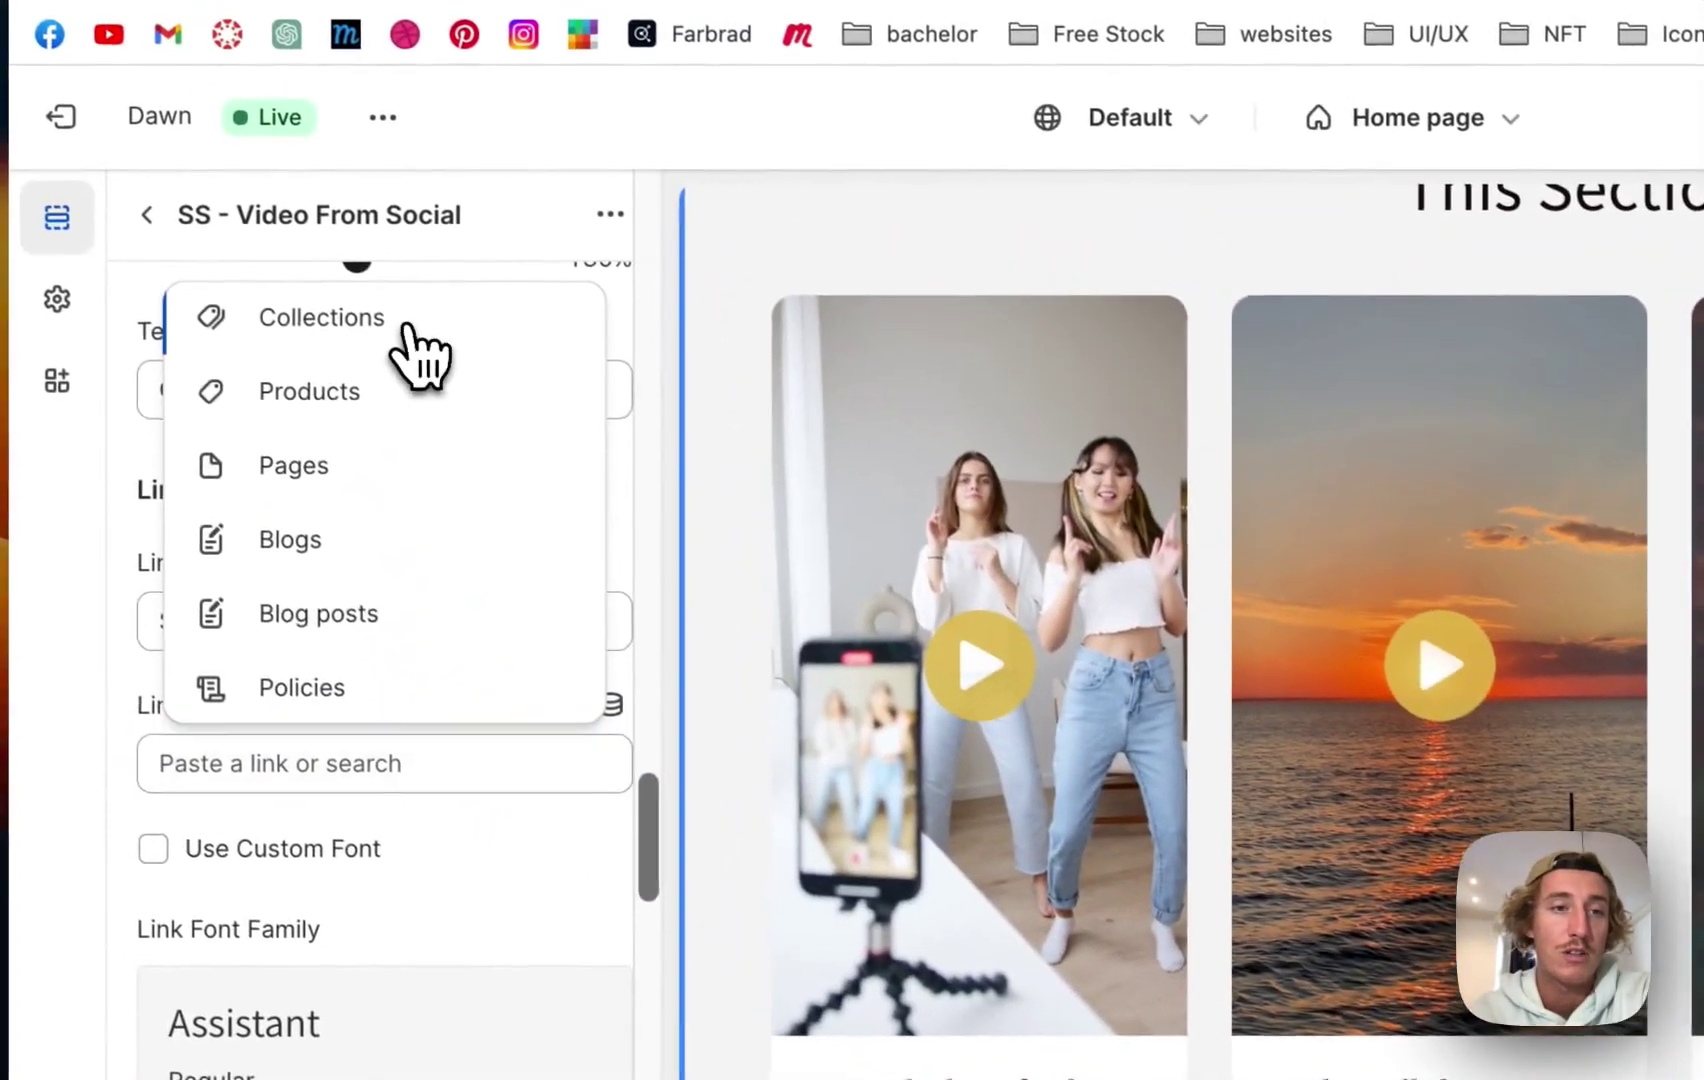
{"action": "left_click", "coordinate": [355, 272]}
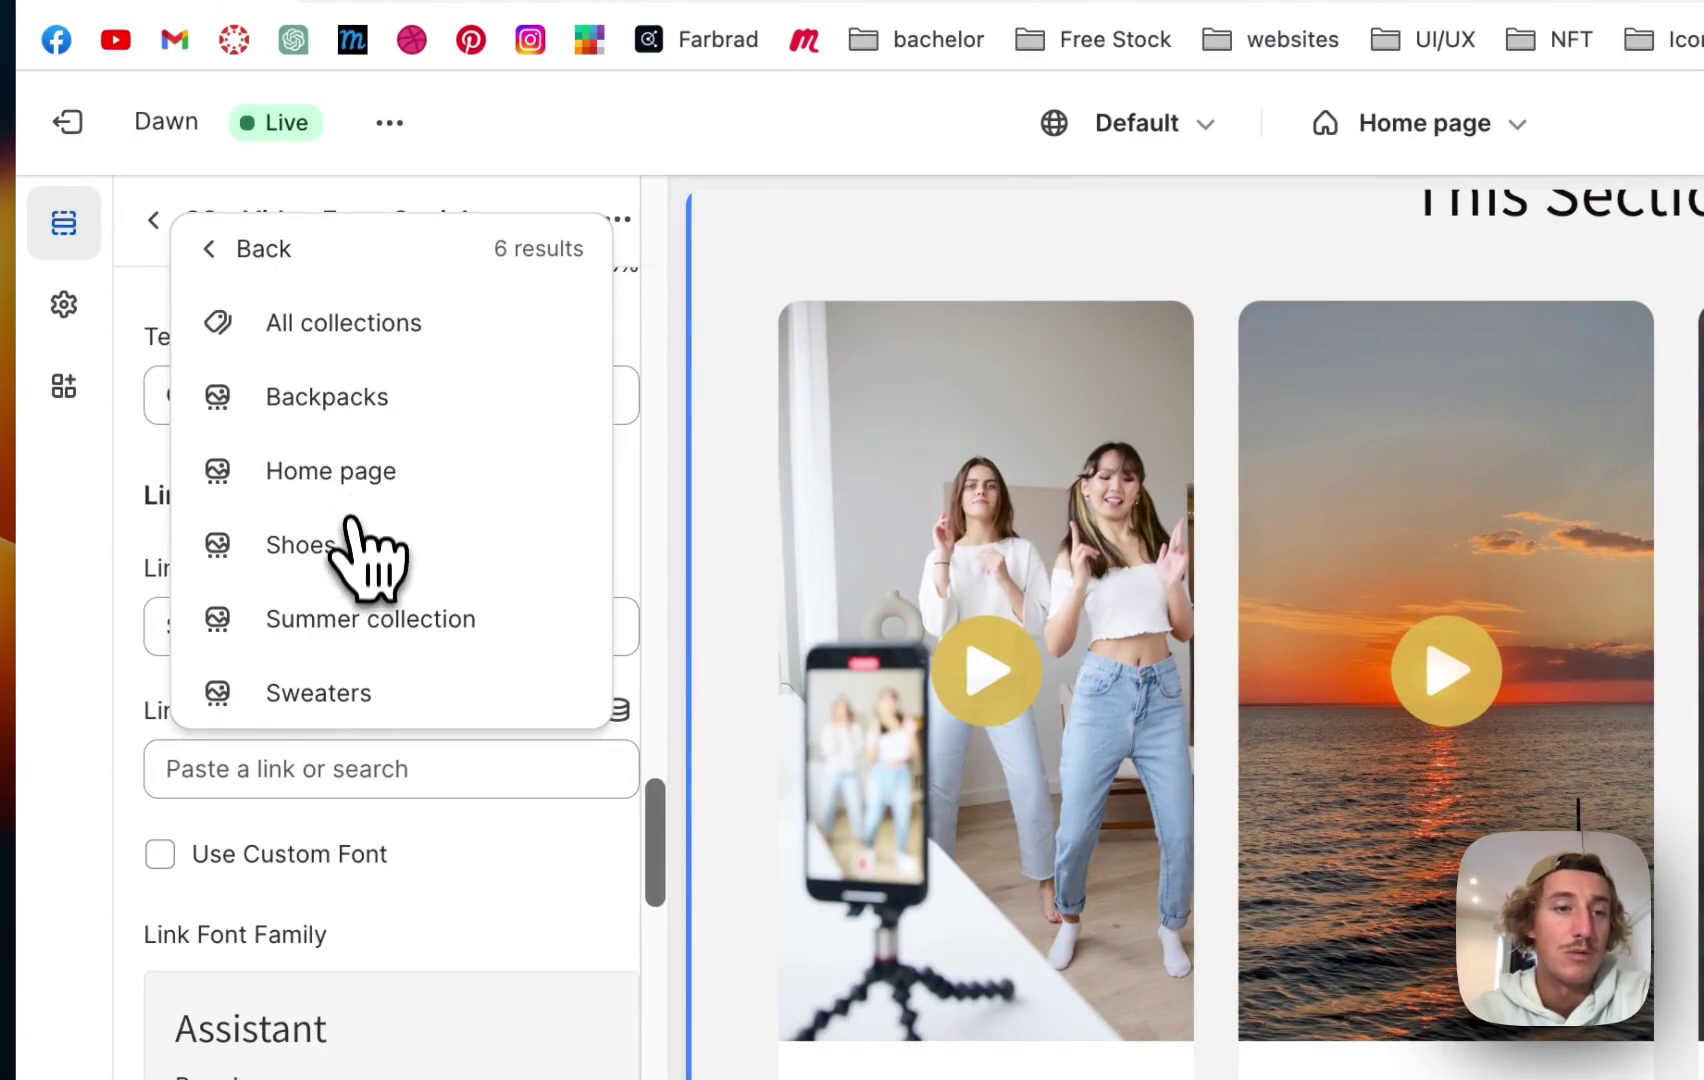
{"action": "left_click", "coordinate": [347, 548]}
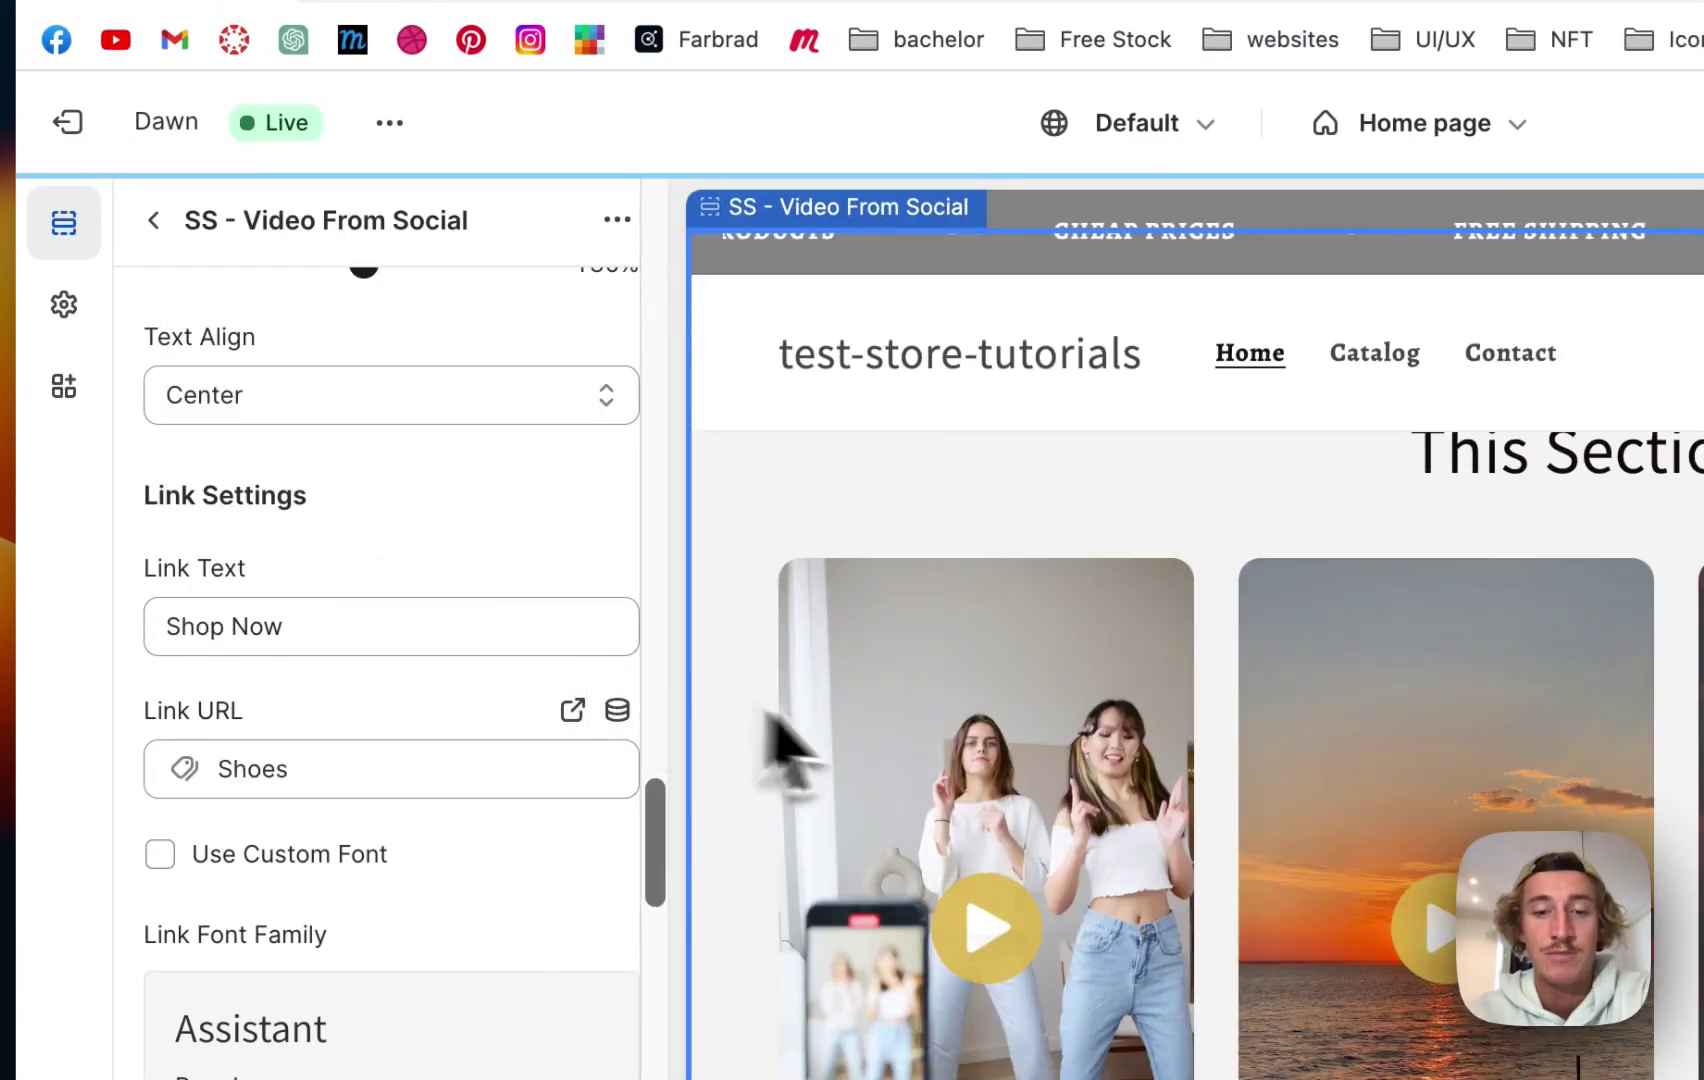
{"action": "scroll", "coordinate": [585, 645], "scroll_direction": "down", "scroll_amount": 3}
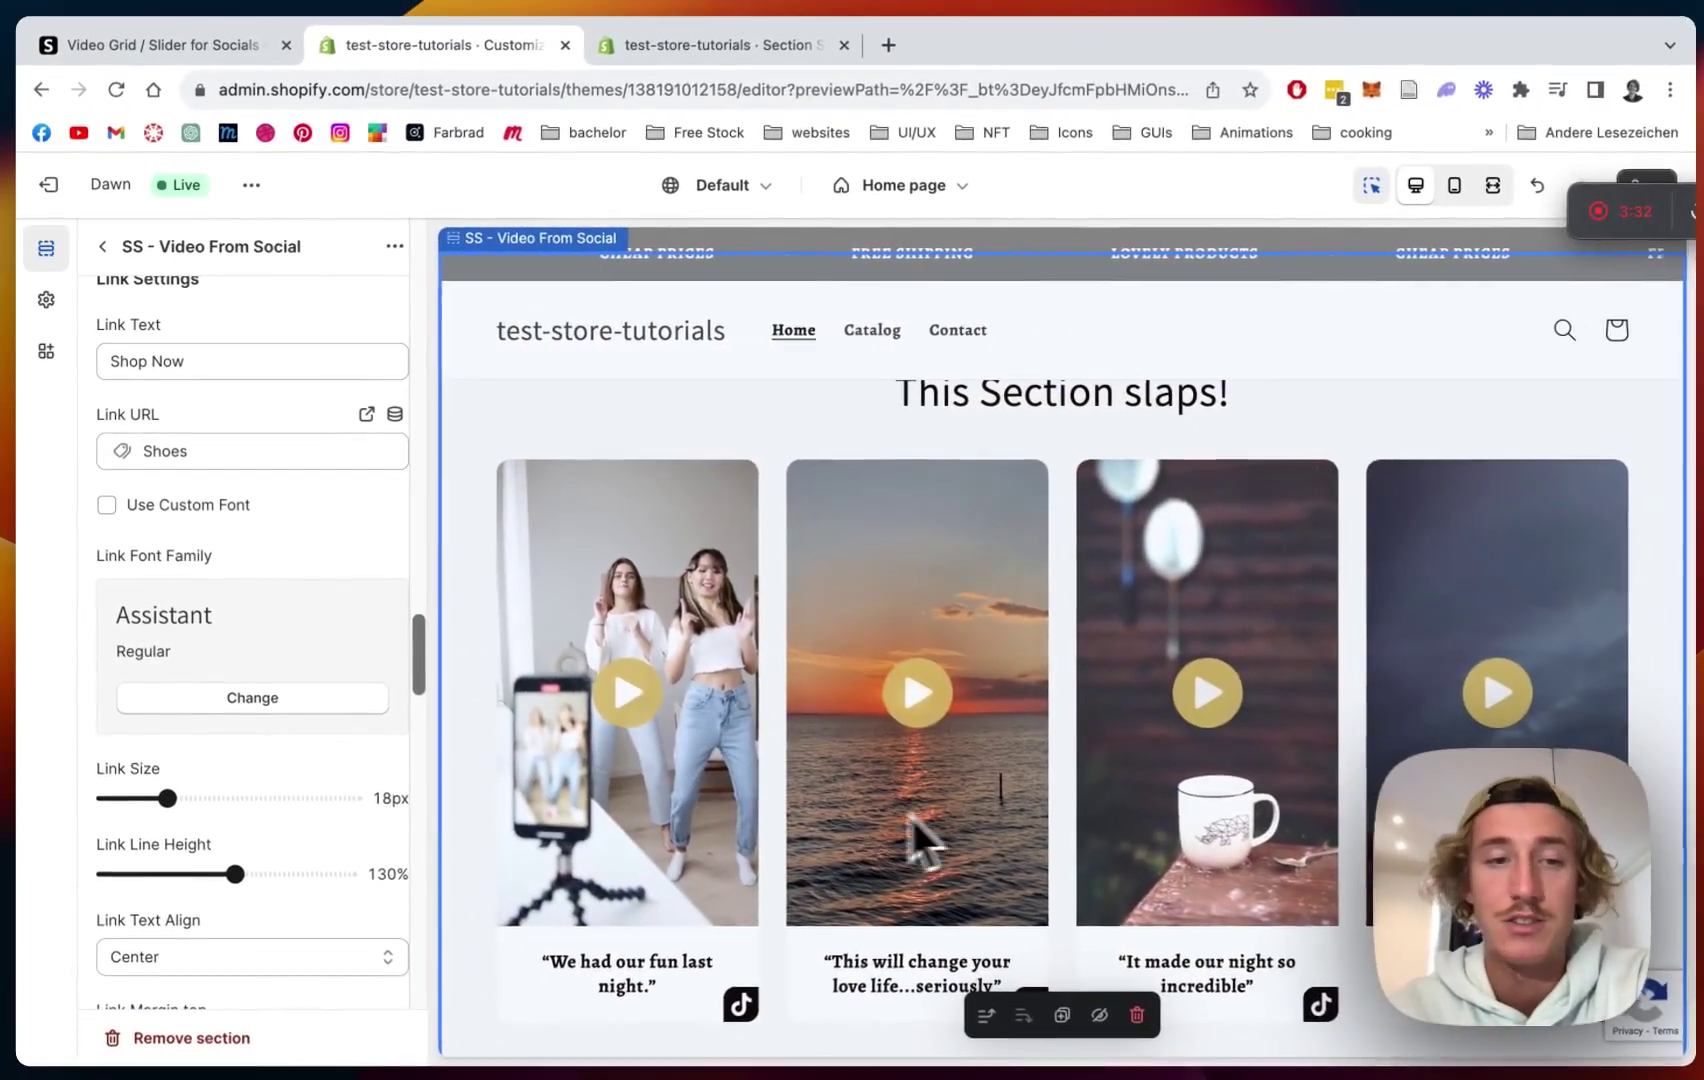
{"action": "scroll", "coordinate": [350, 688], "scroll_direction": "down", "scroll_amount": 3}
{"action": "scroll", "coordinate": [866, 597], "scroll_direction": "down", "scroll_amount": 1}
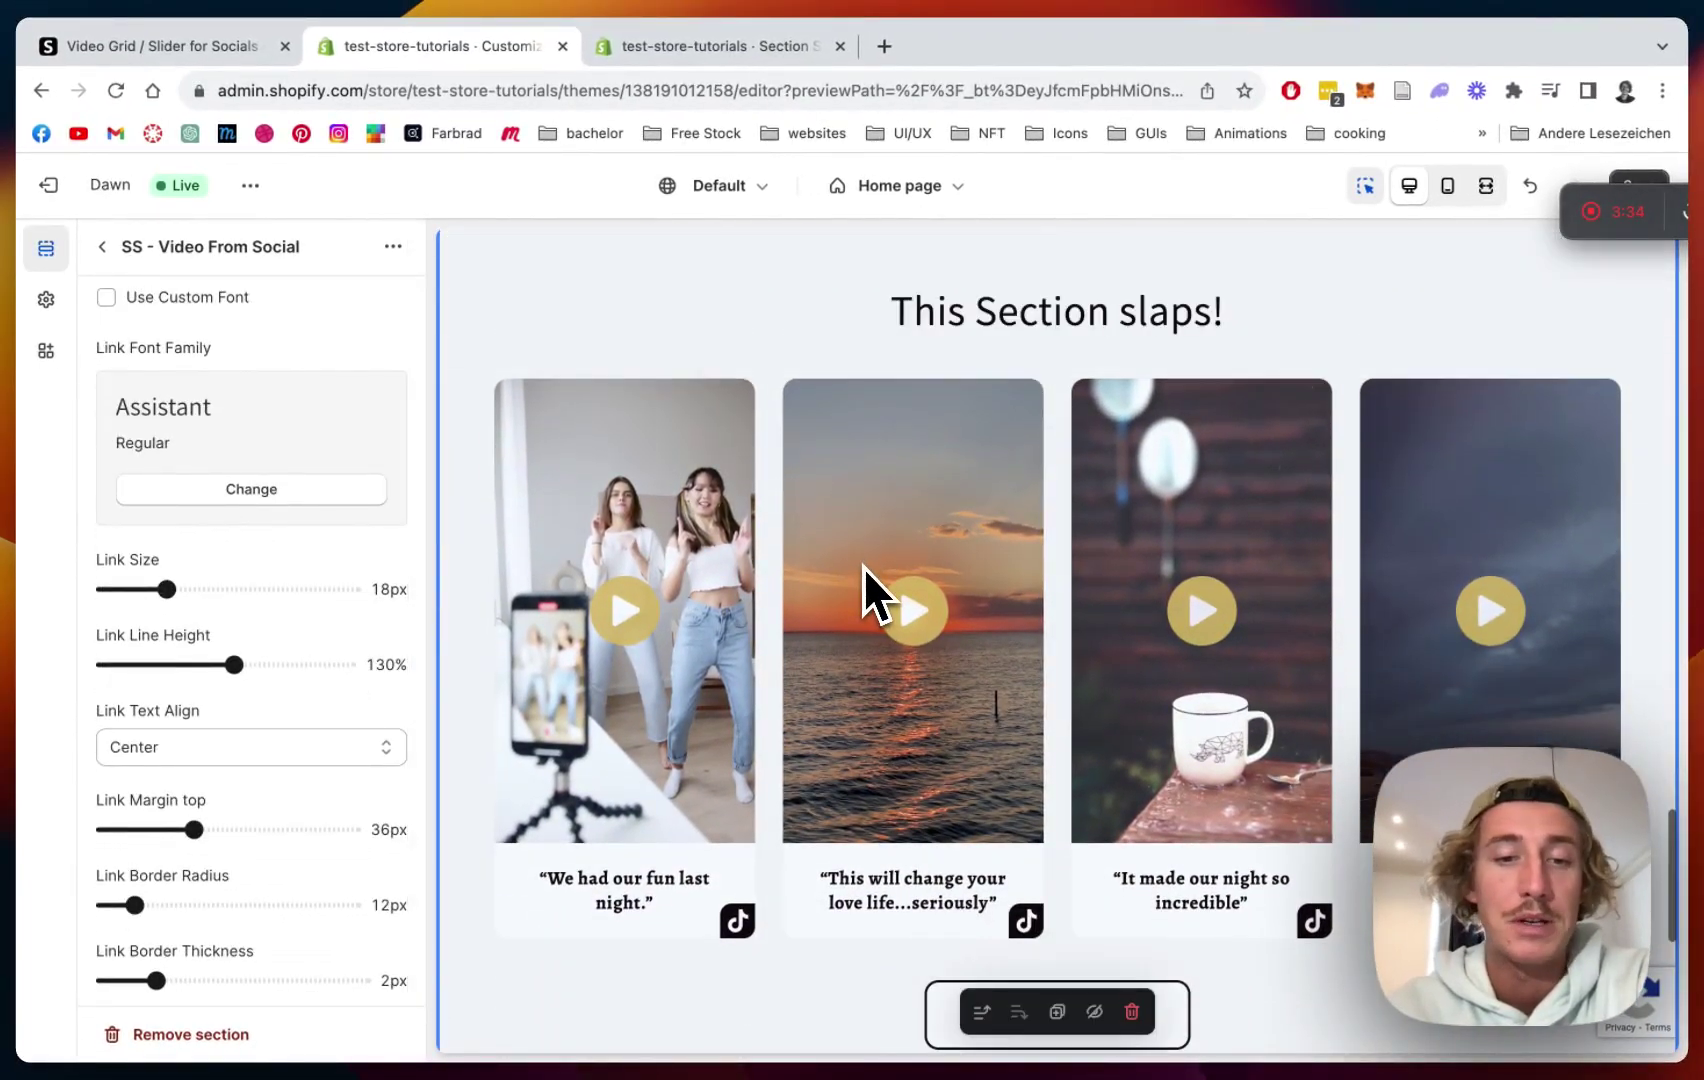
Step: Set Button Play Background Color to red #FE0903 after briefly trying blue
{"action": "scroll", "coordinate": [366, 550], "scroll_direction": "down", "scroll_amount": 10}
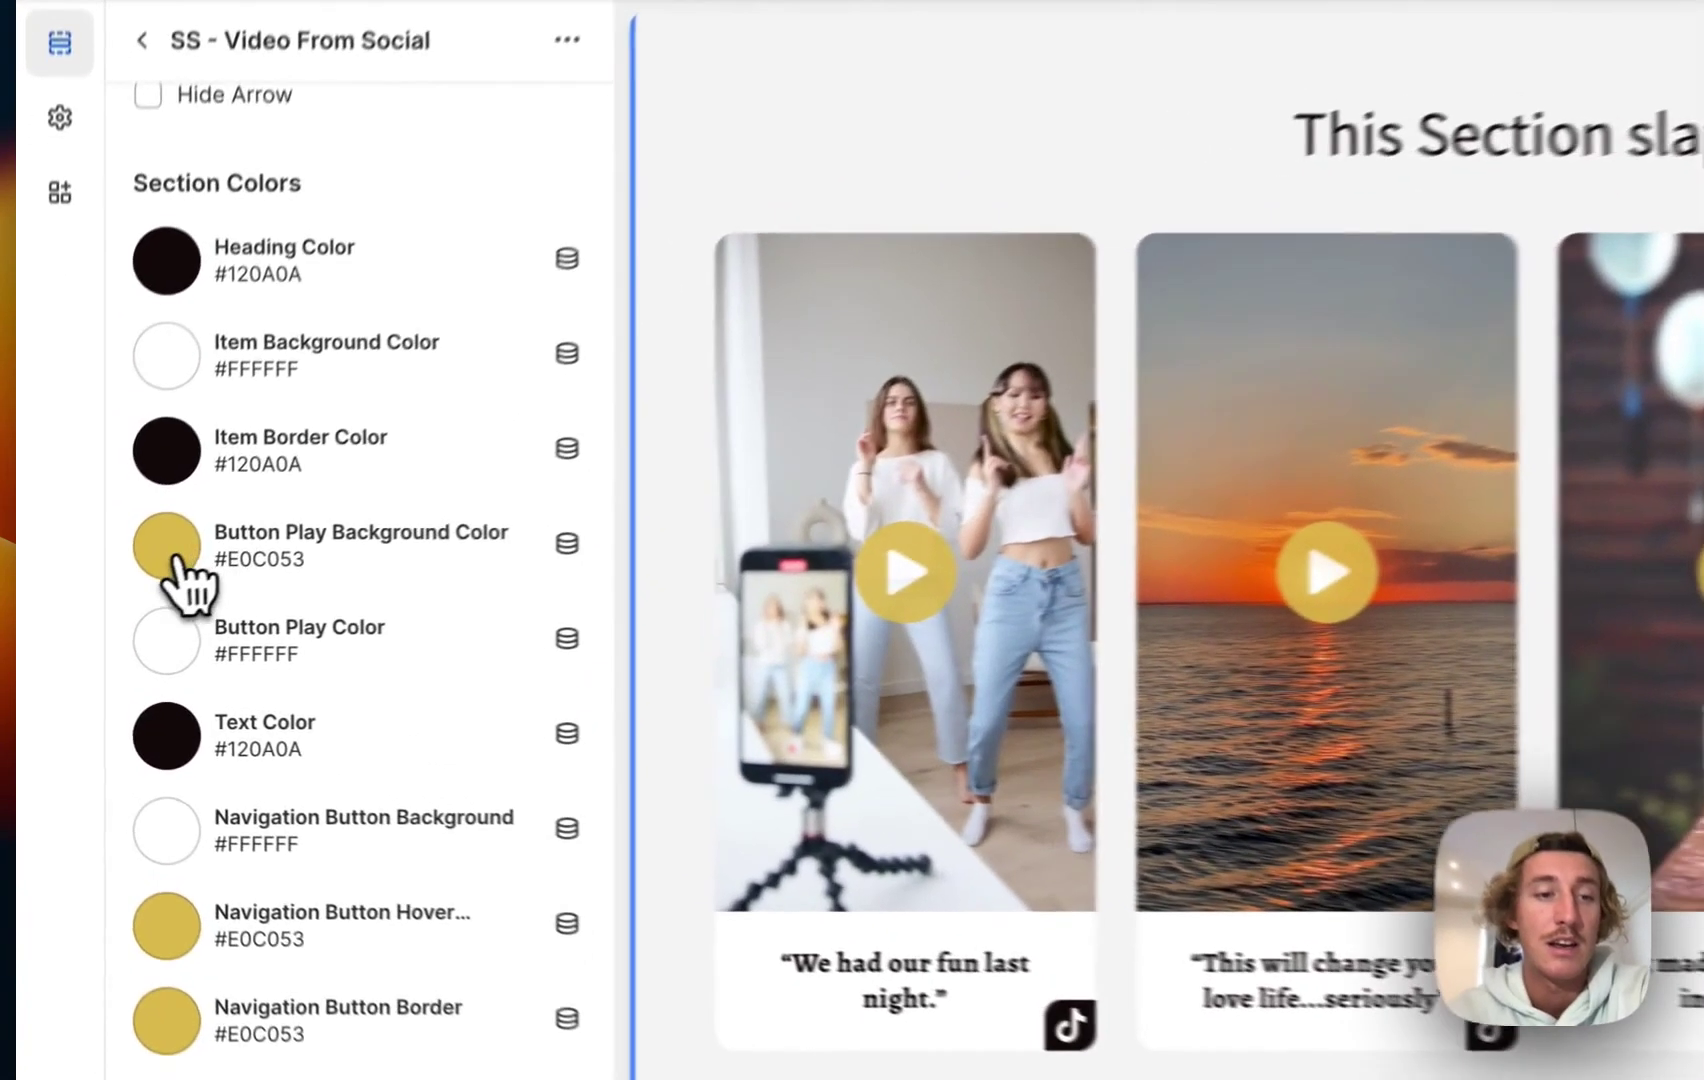
{"action": "left_click", "coordinate": [118, 592]}
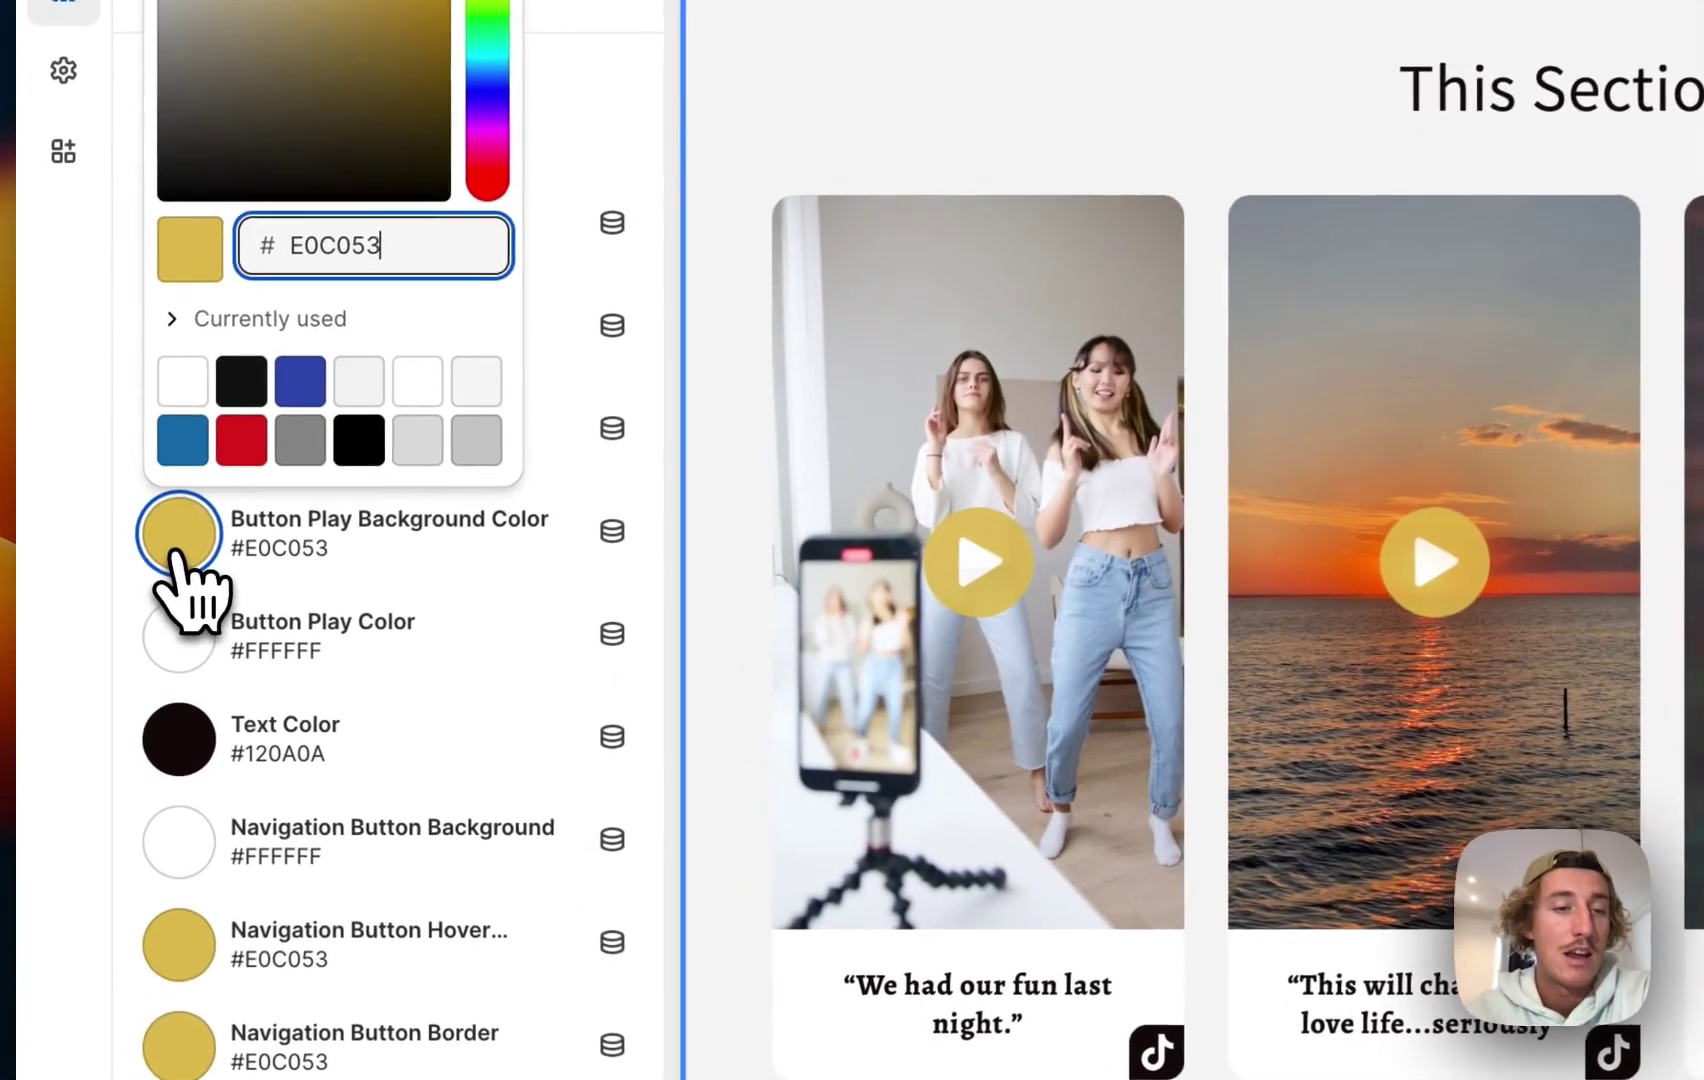
{"action": "left_click", "coordinate": [305, 375]}
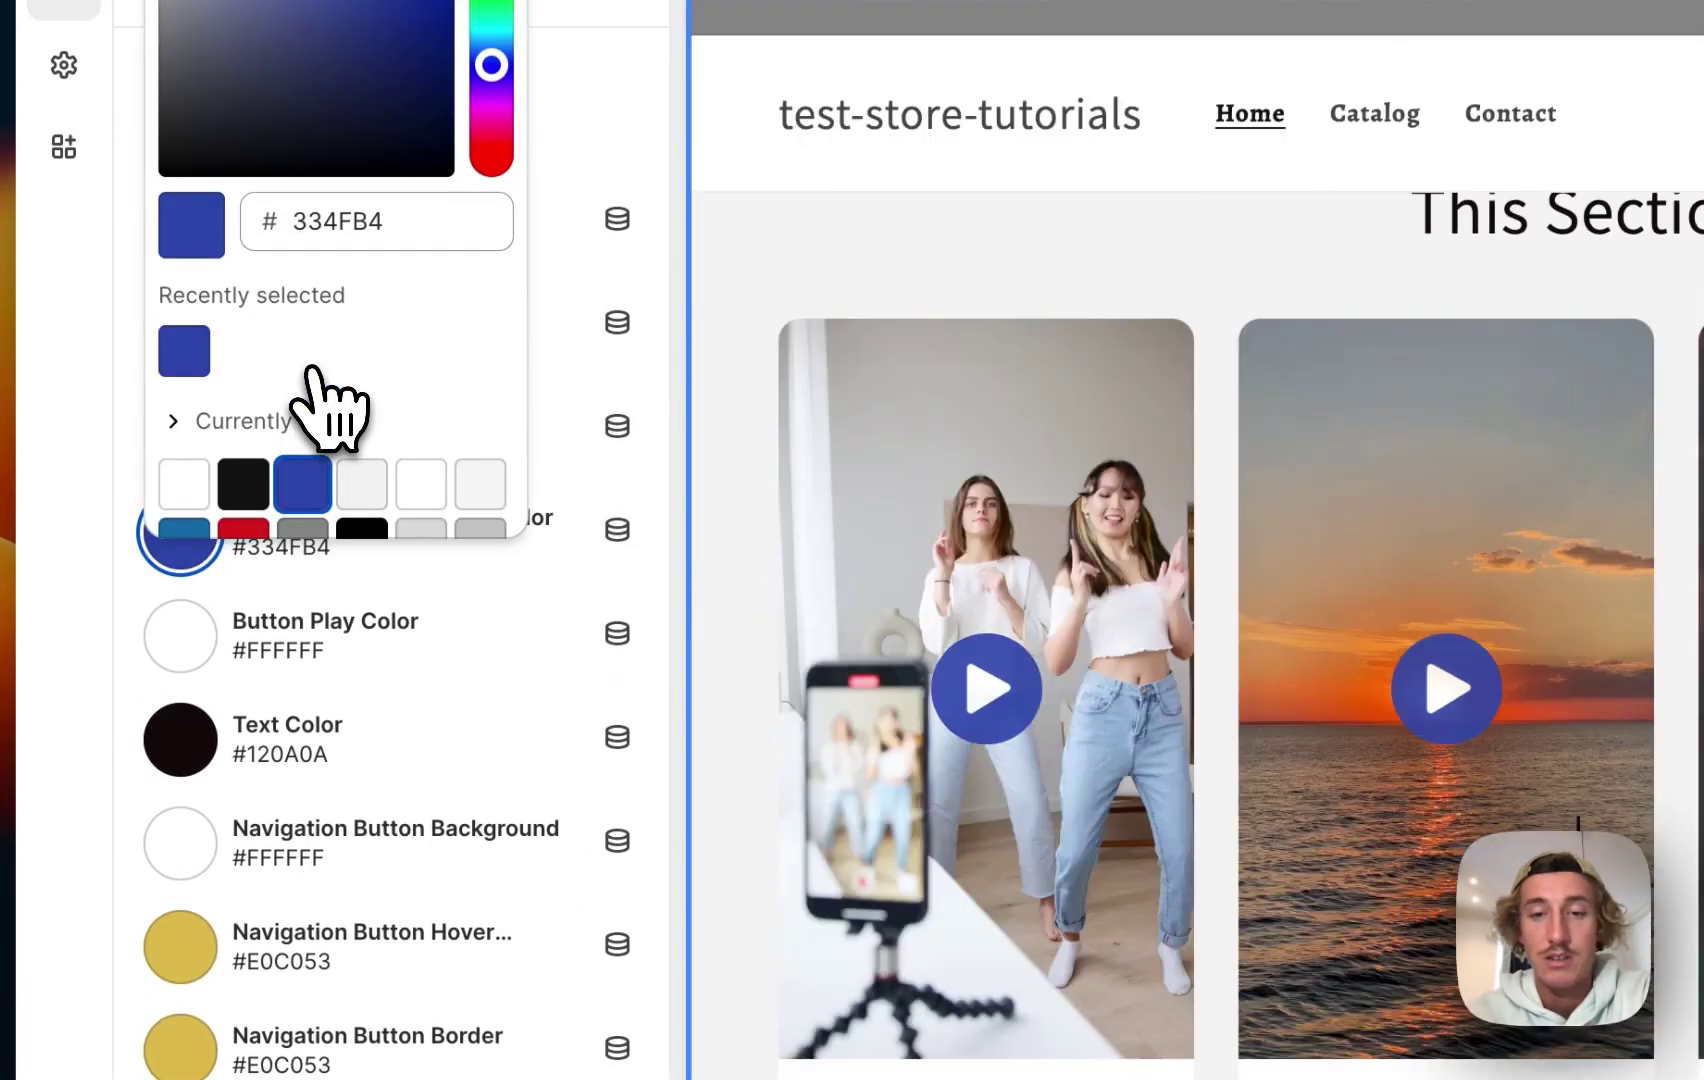
{"action": "left_click", "coordinate": [612, 545]}
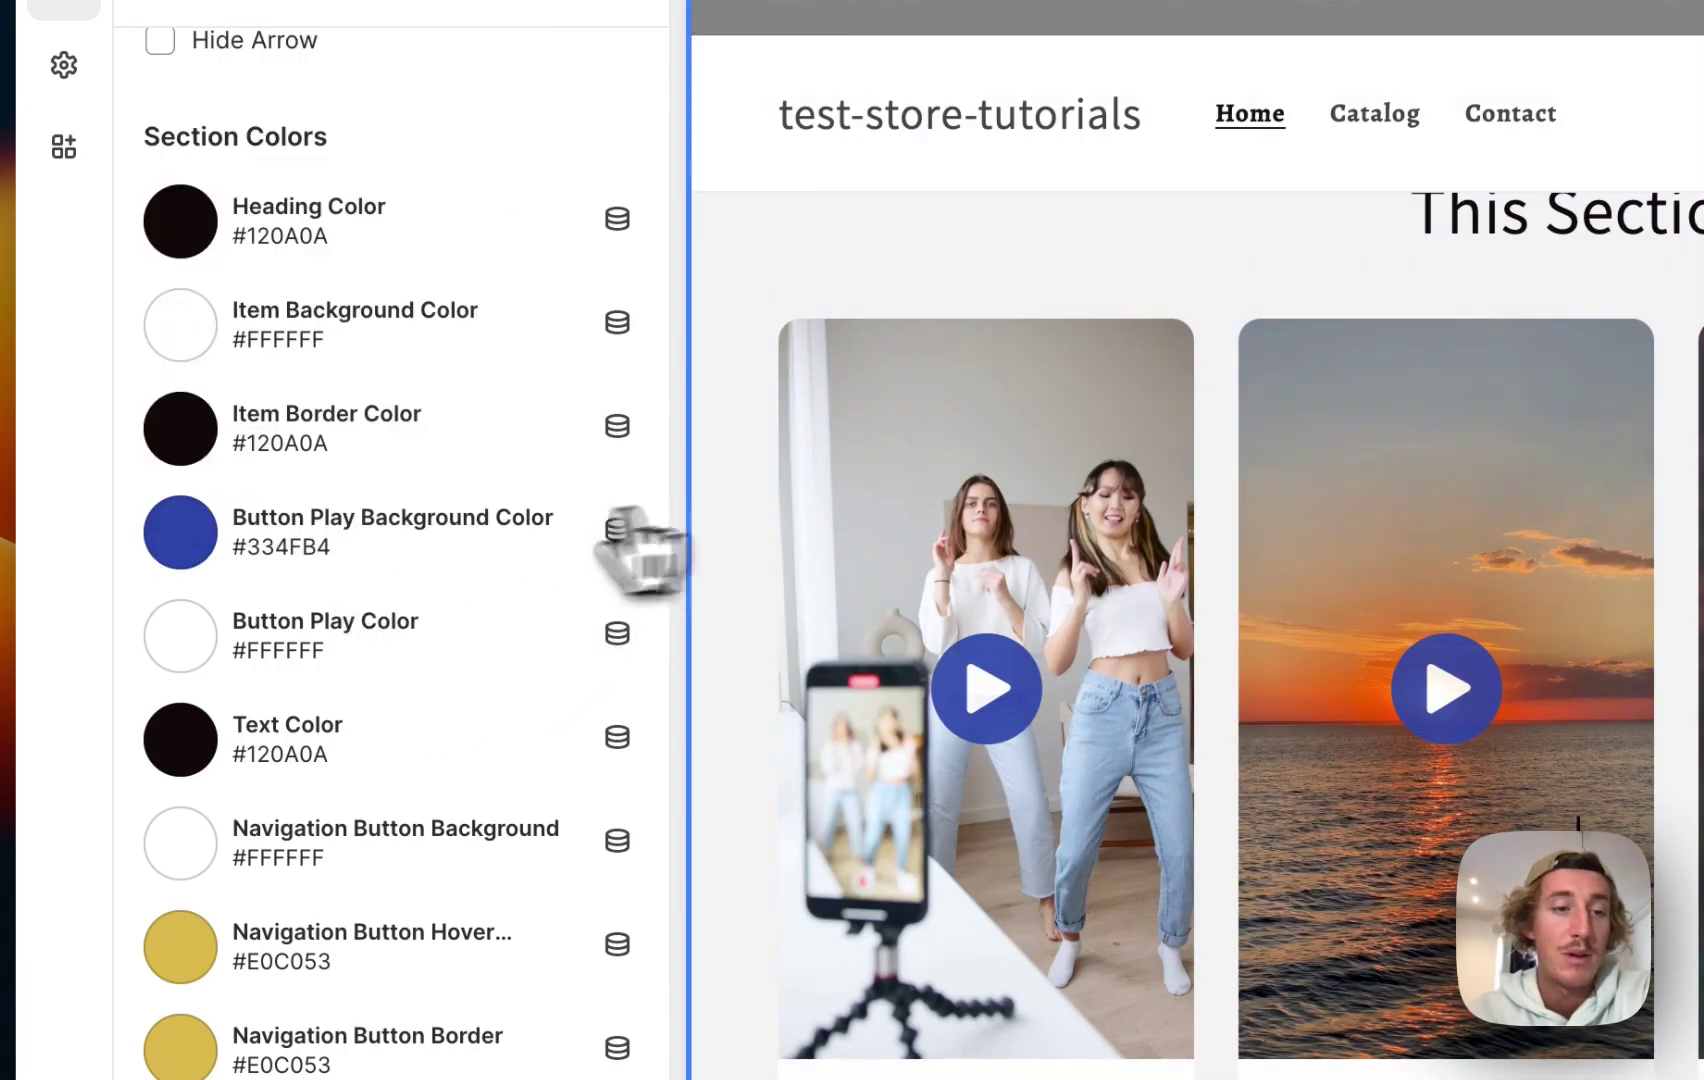
{"action": "left_click", "coordinate": [181, 533]}
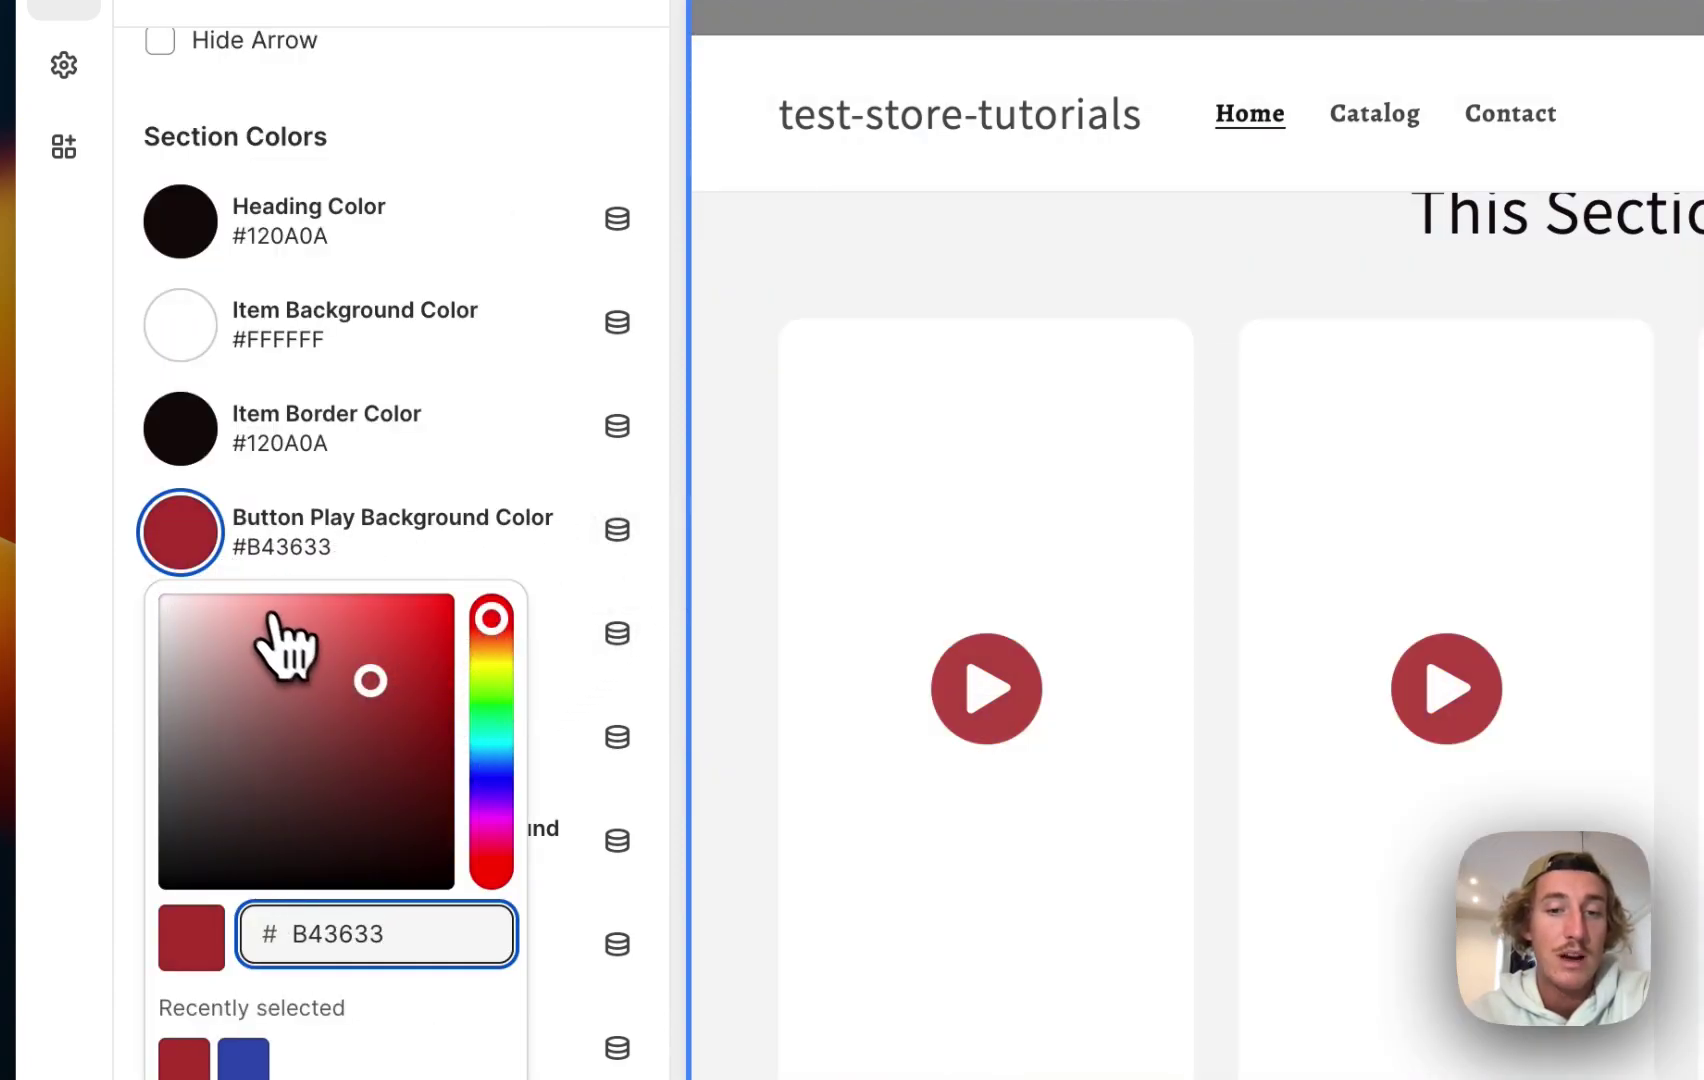
{"action": "left_click", "coordinate": [275, 620]}
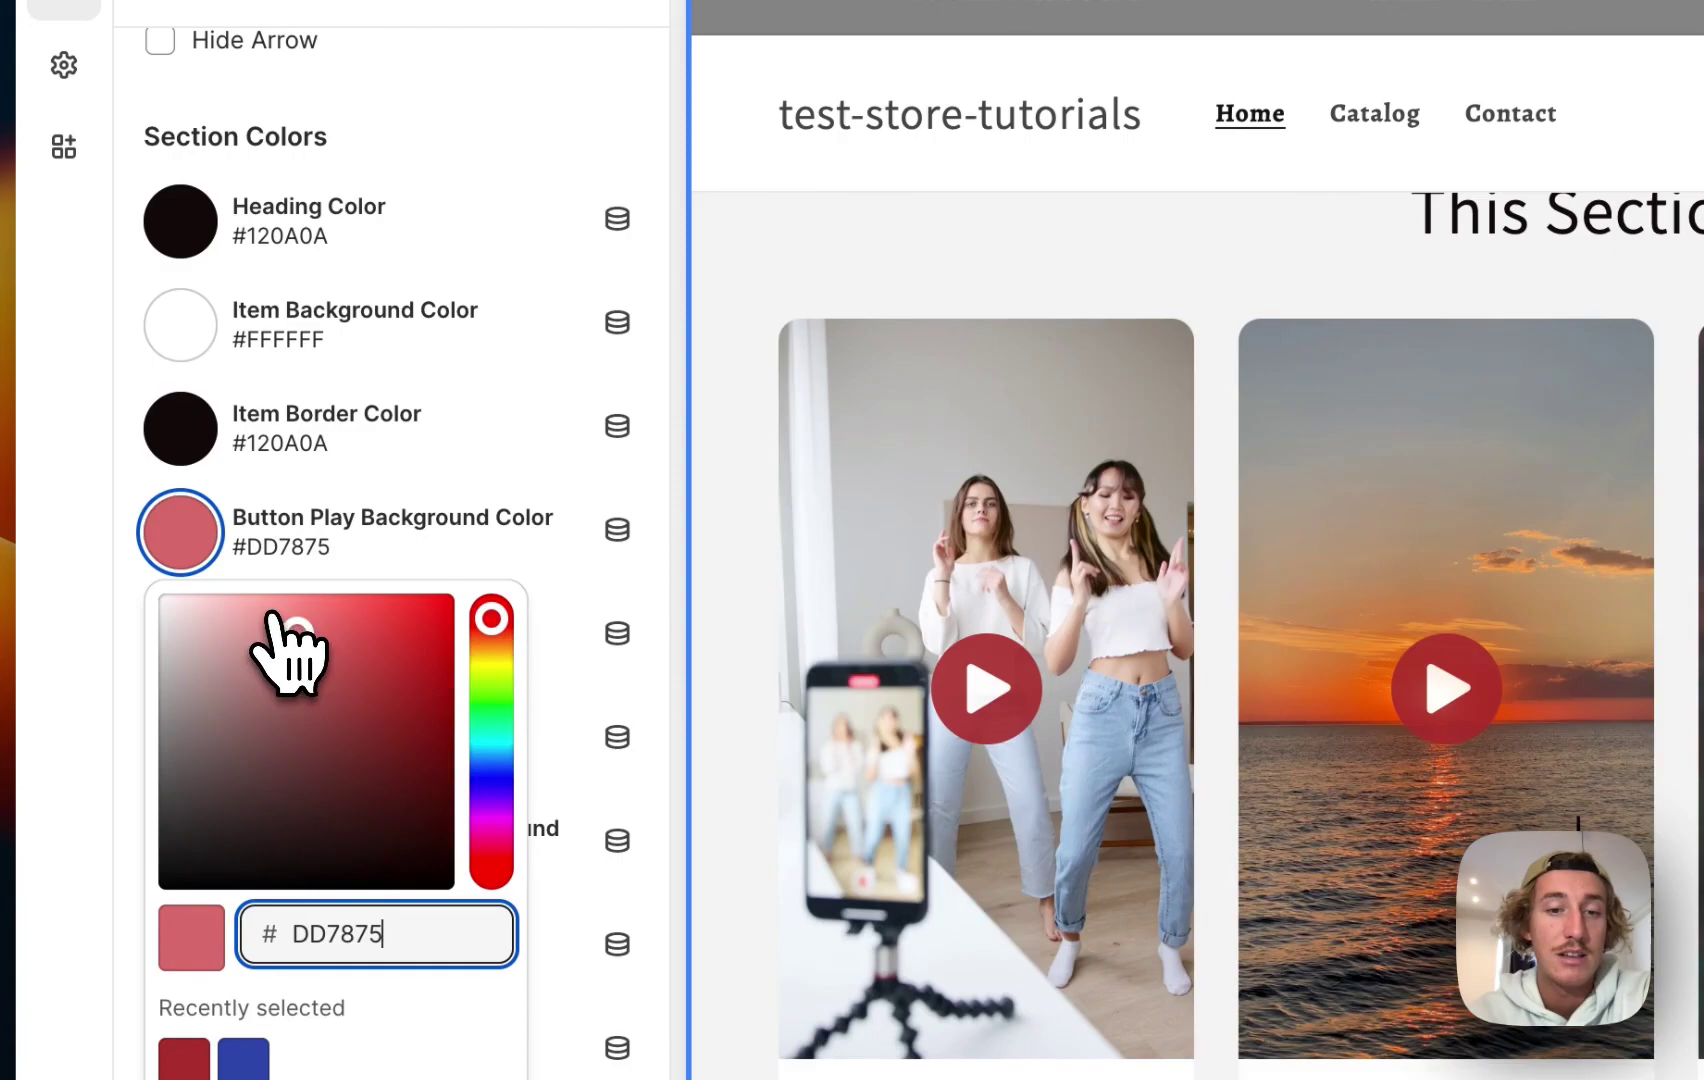
{"action": "left_click", "coordinate": [455, 602]}
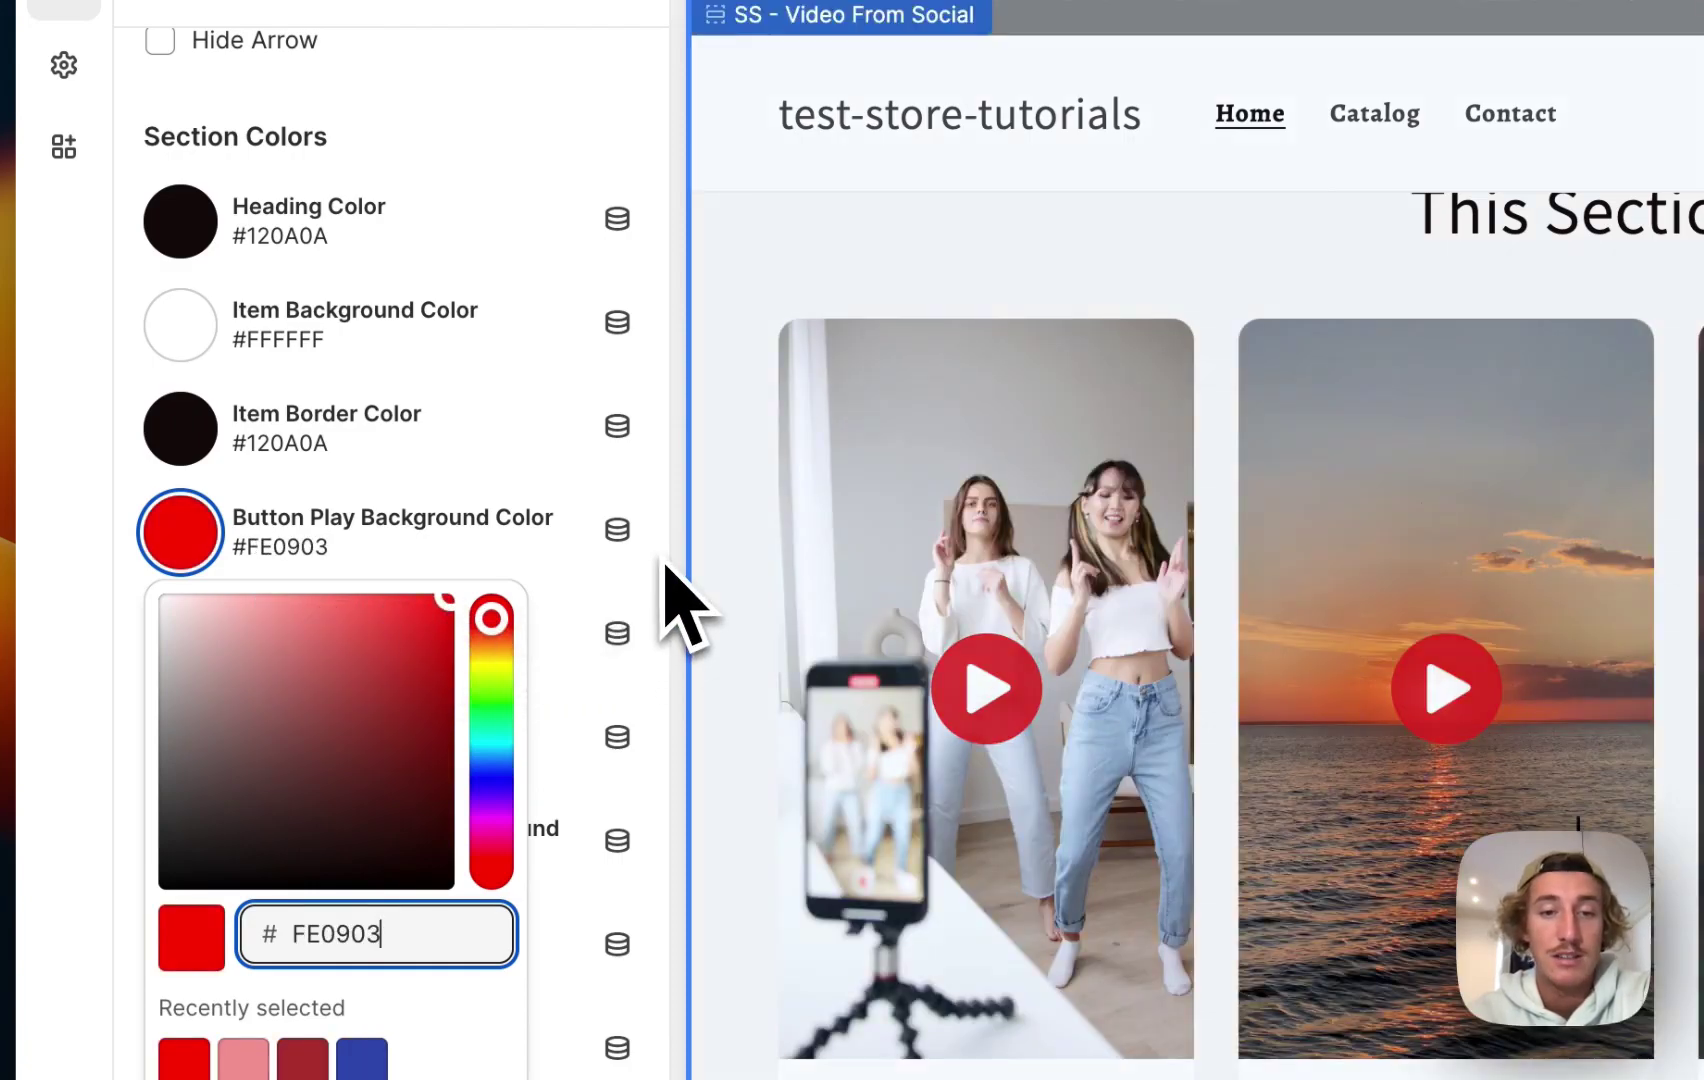
{"action": "left_click", "coordinate": [665, 566]}
{"action": "scroll", "coordinate": [665, 566], "scroll_direction": "down", "scroll_amount": 2}
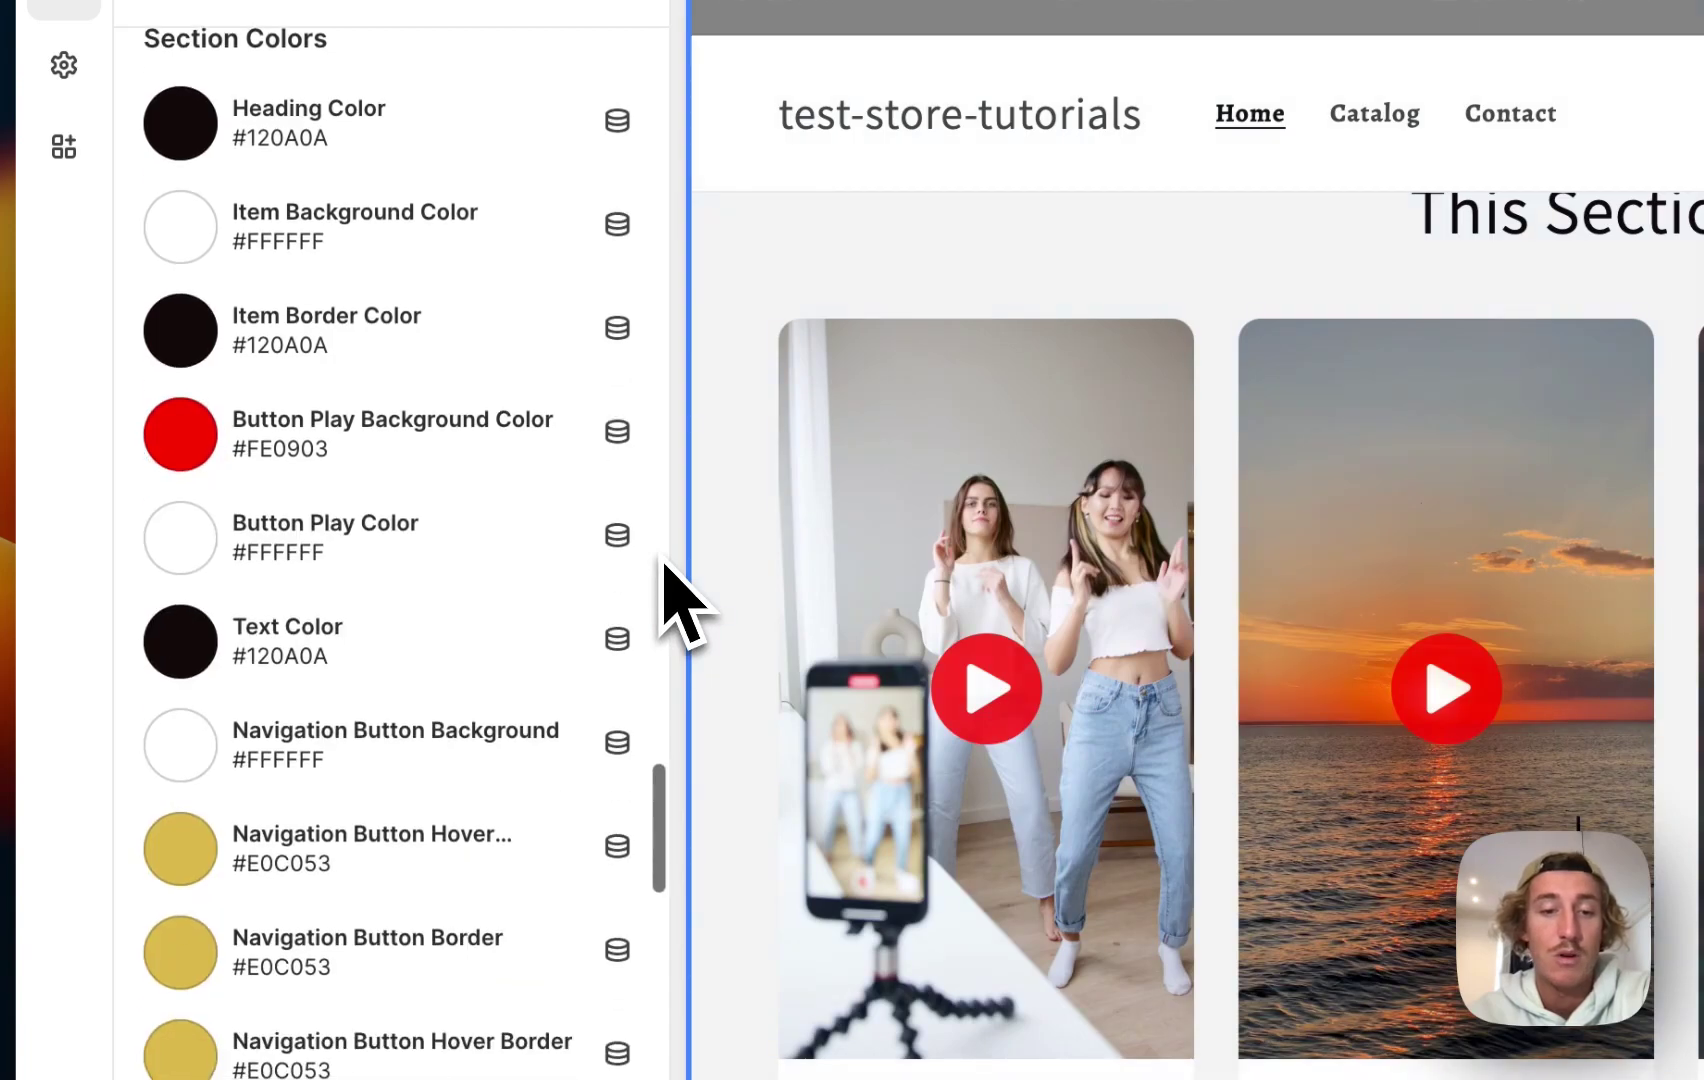
{"action": "scroll", "coordinate": [628, 548], "scroll_direction": "down", "scroll_amount": 3}
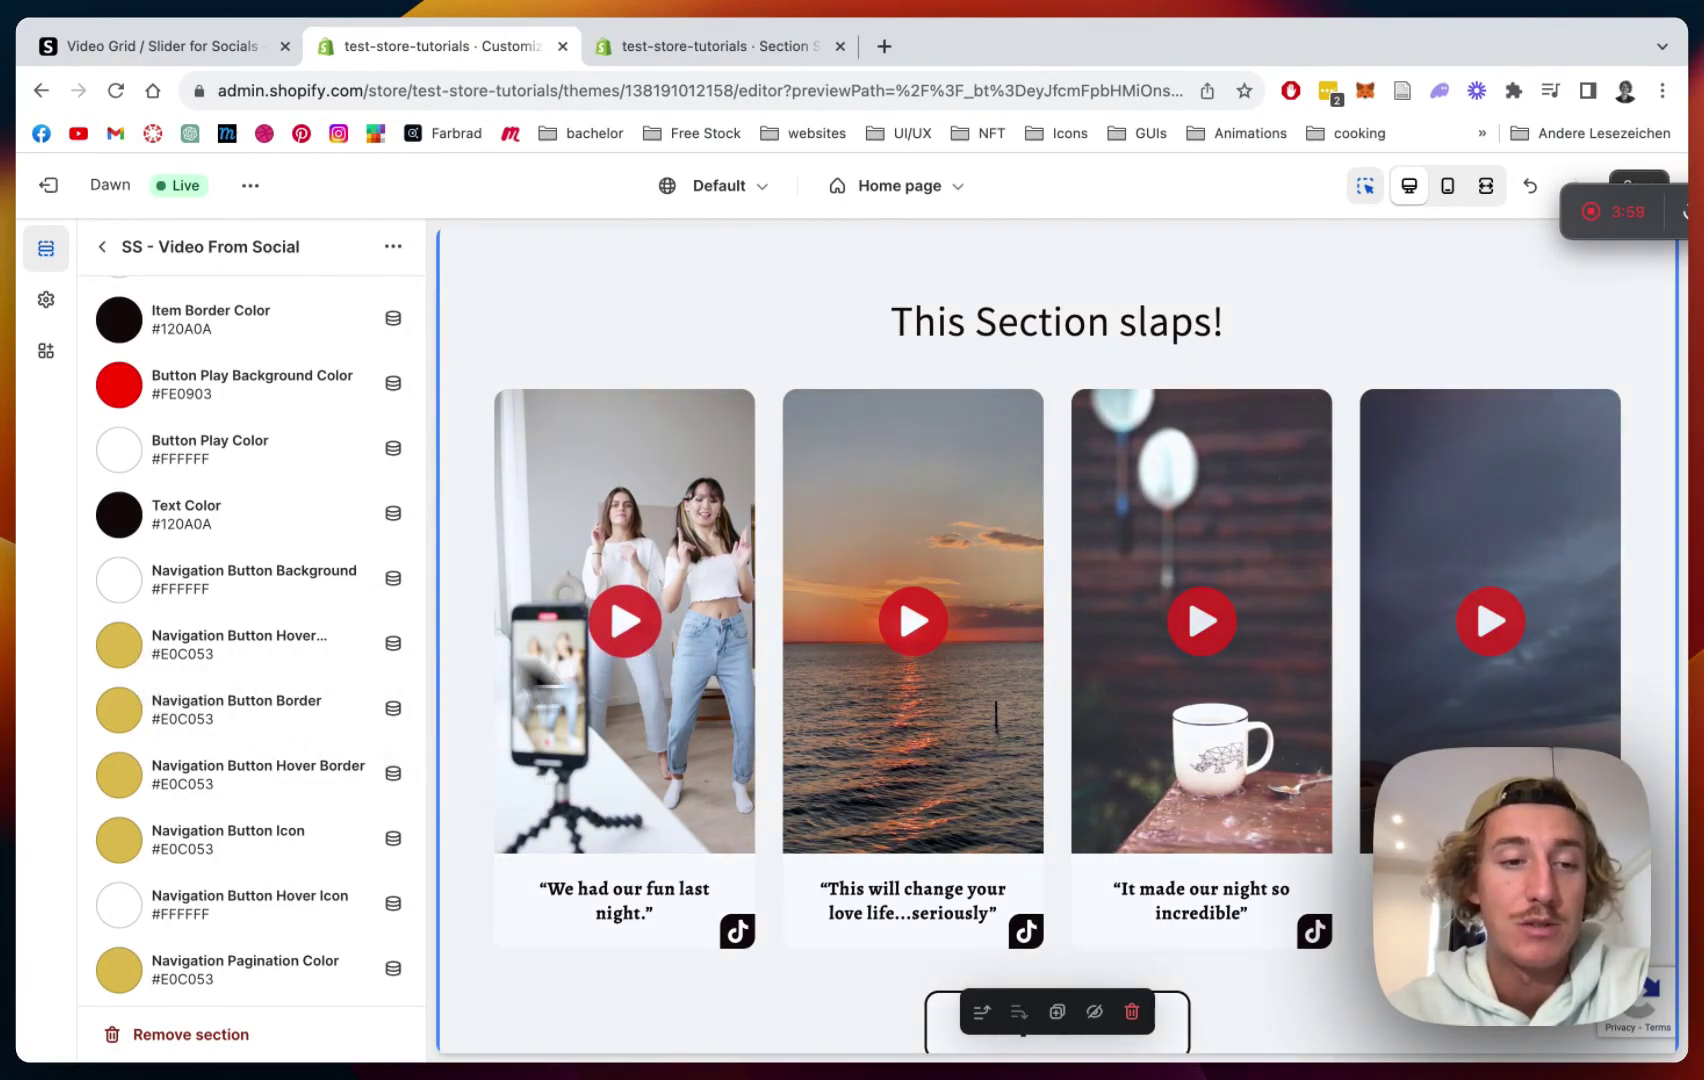
Step: Save the theme changes and bring up the Dawn theme's '…' options menu
{"action": "scroll", "coordinate": [322, 633], "scroll_direction": "down", "scroll_amount": 2}
{"action": "scroll", "coordinate": [320, 627], "scroll_direction": "down", "scroll_amount": 15}
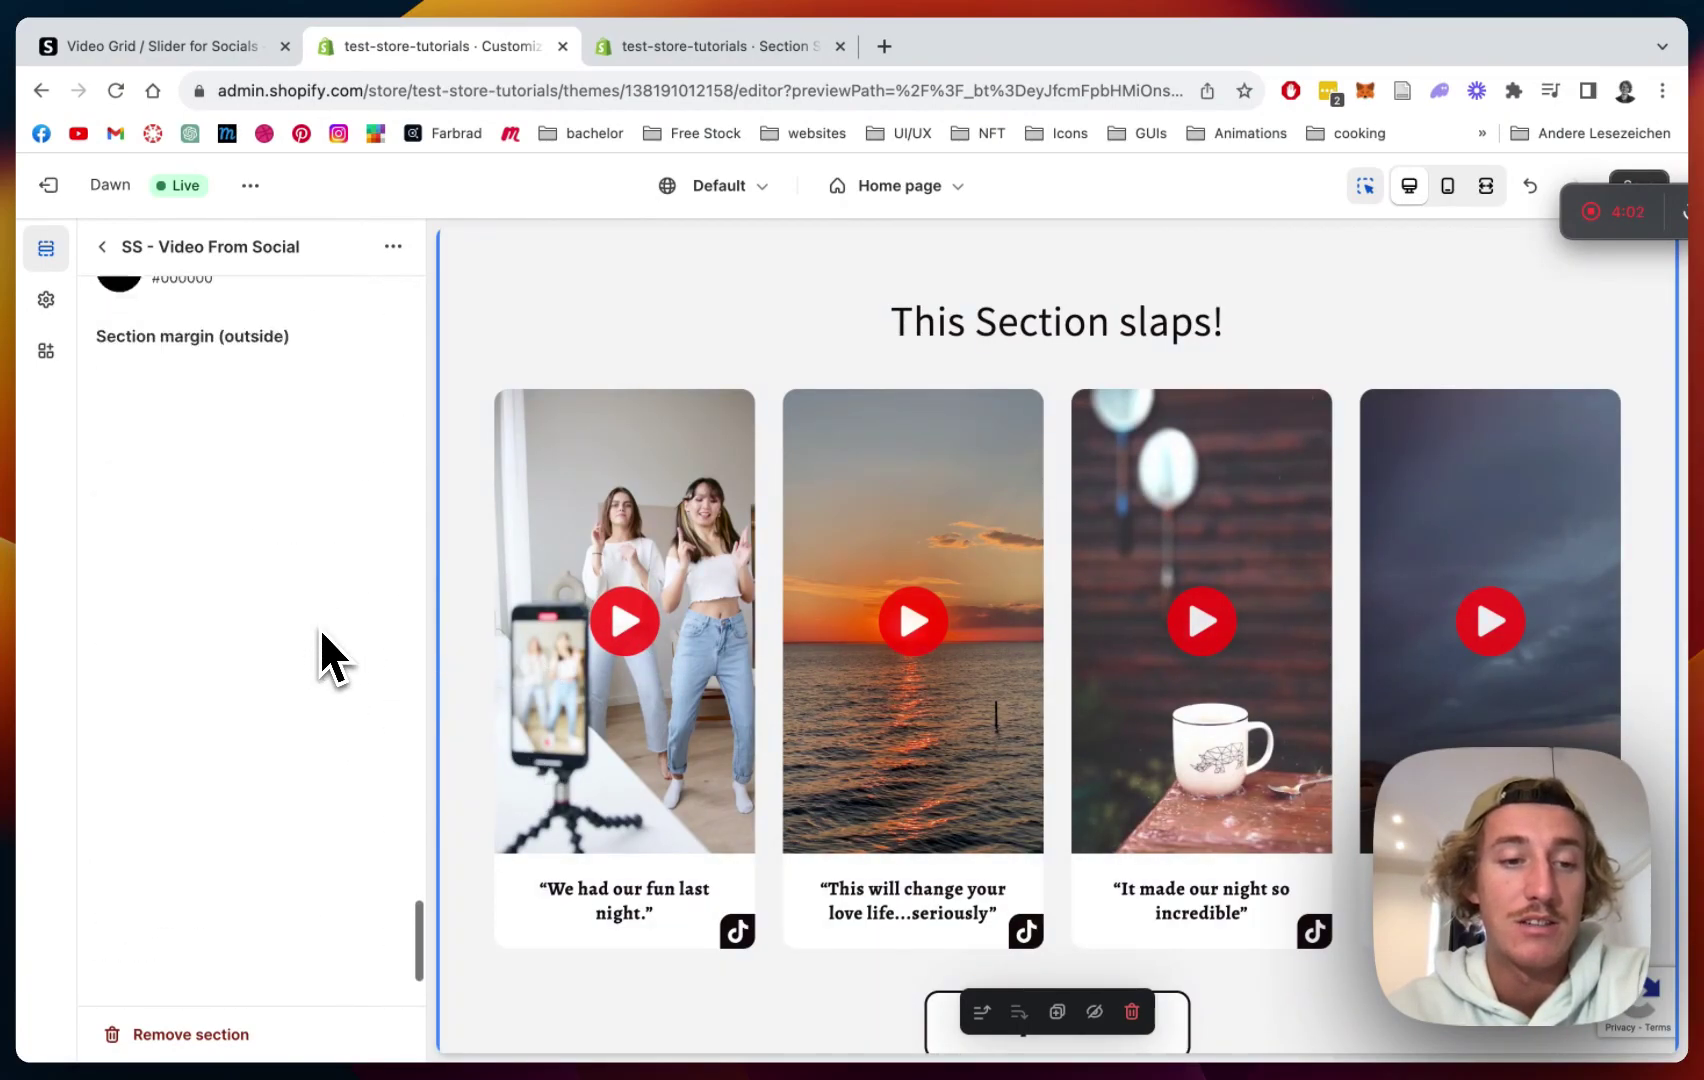
{"action": "scroll", "coordinate": [320, 627], "scroll_direction": "up", "scroll_amount": 5}
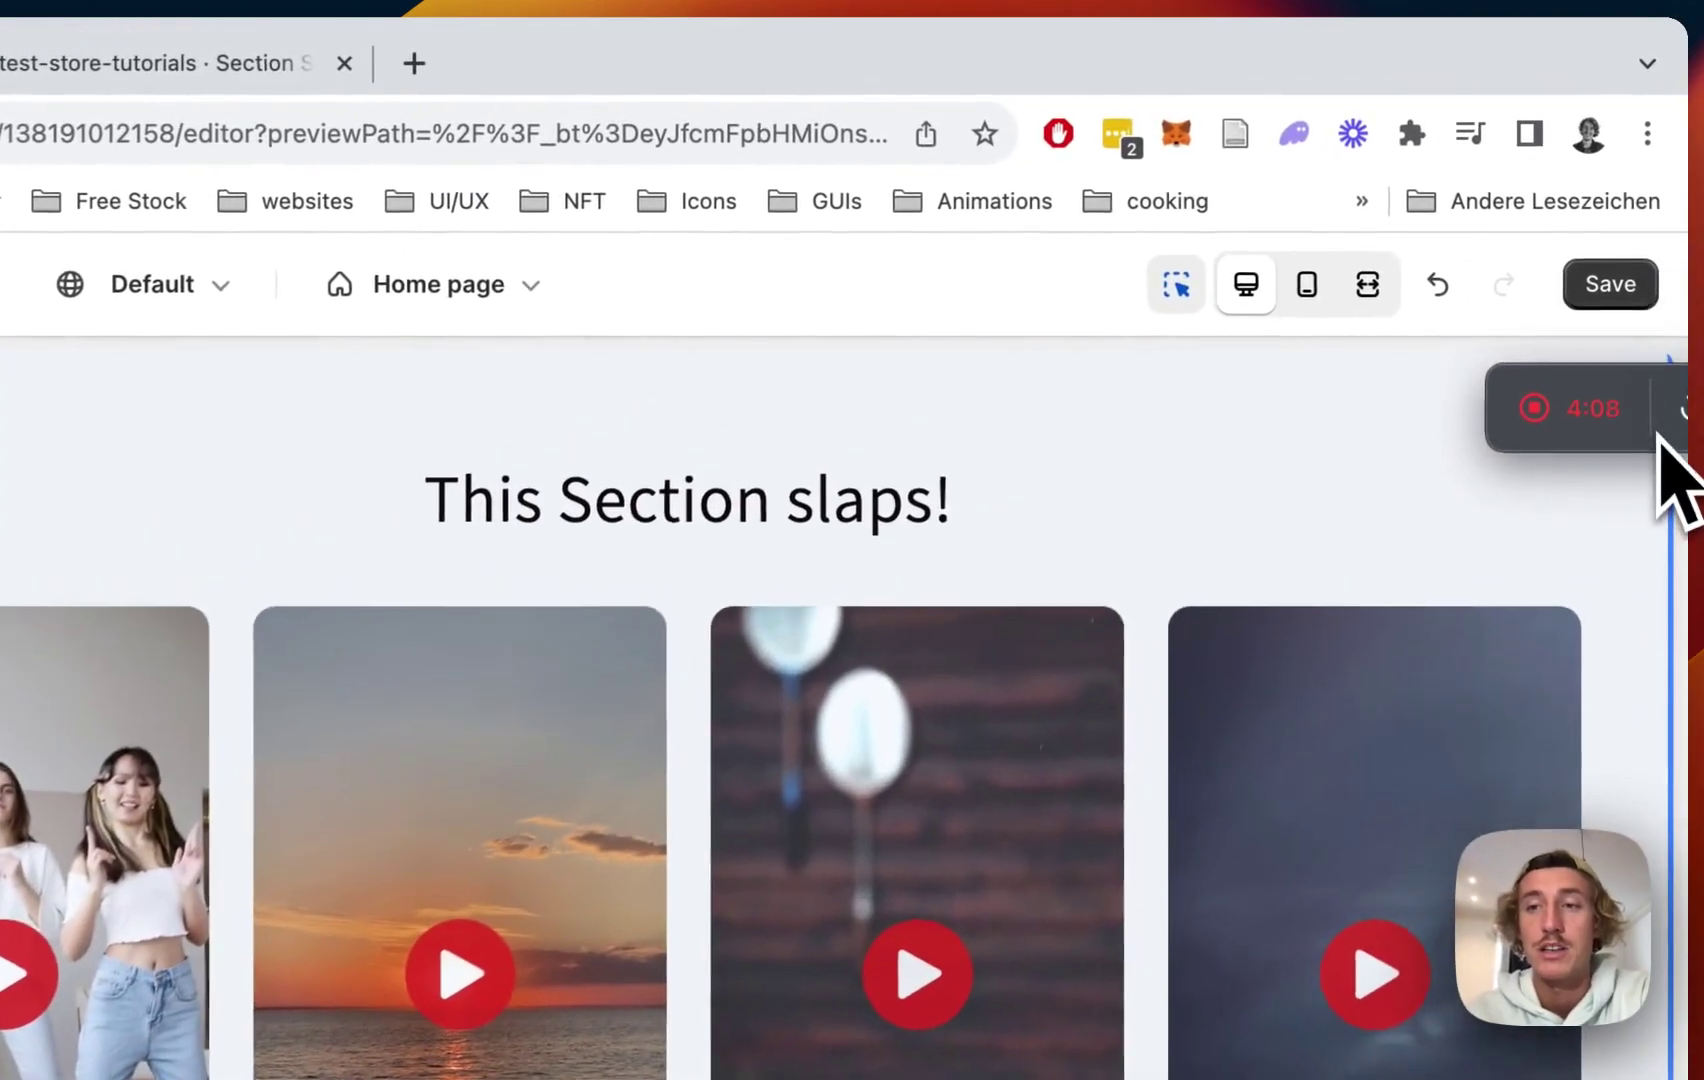
{"action": "left_click", "coordinate": [1613, 285]}
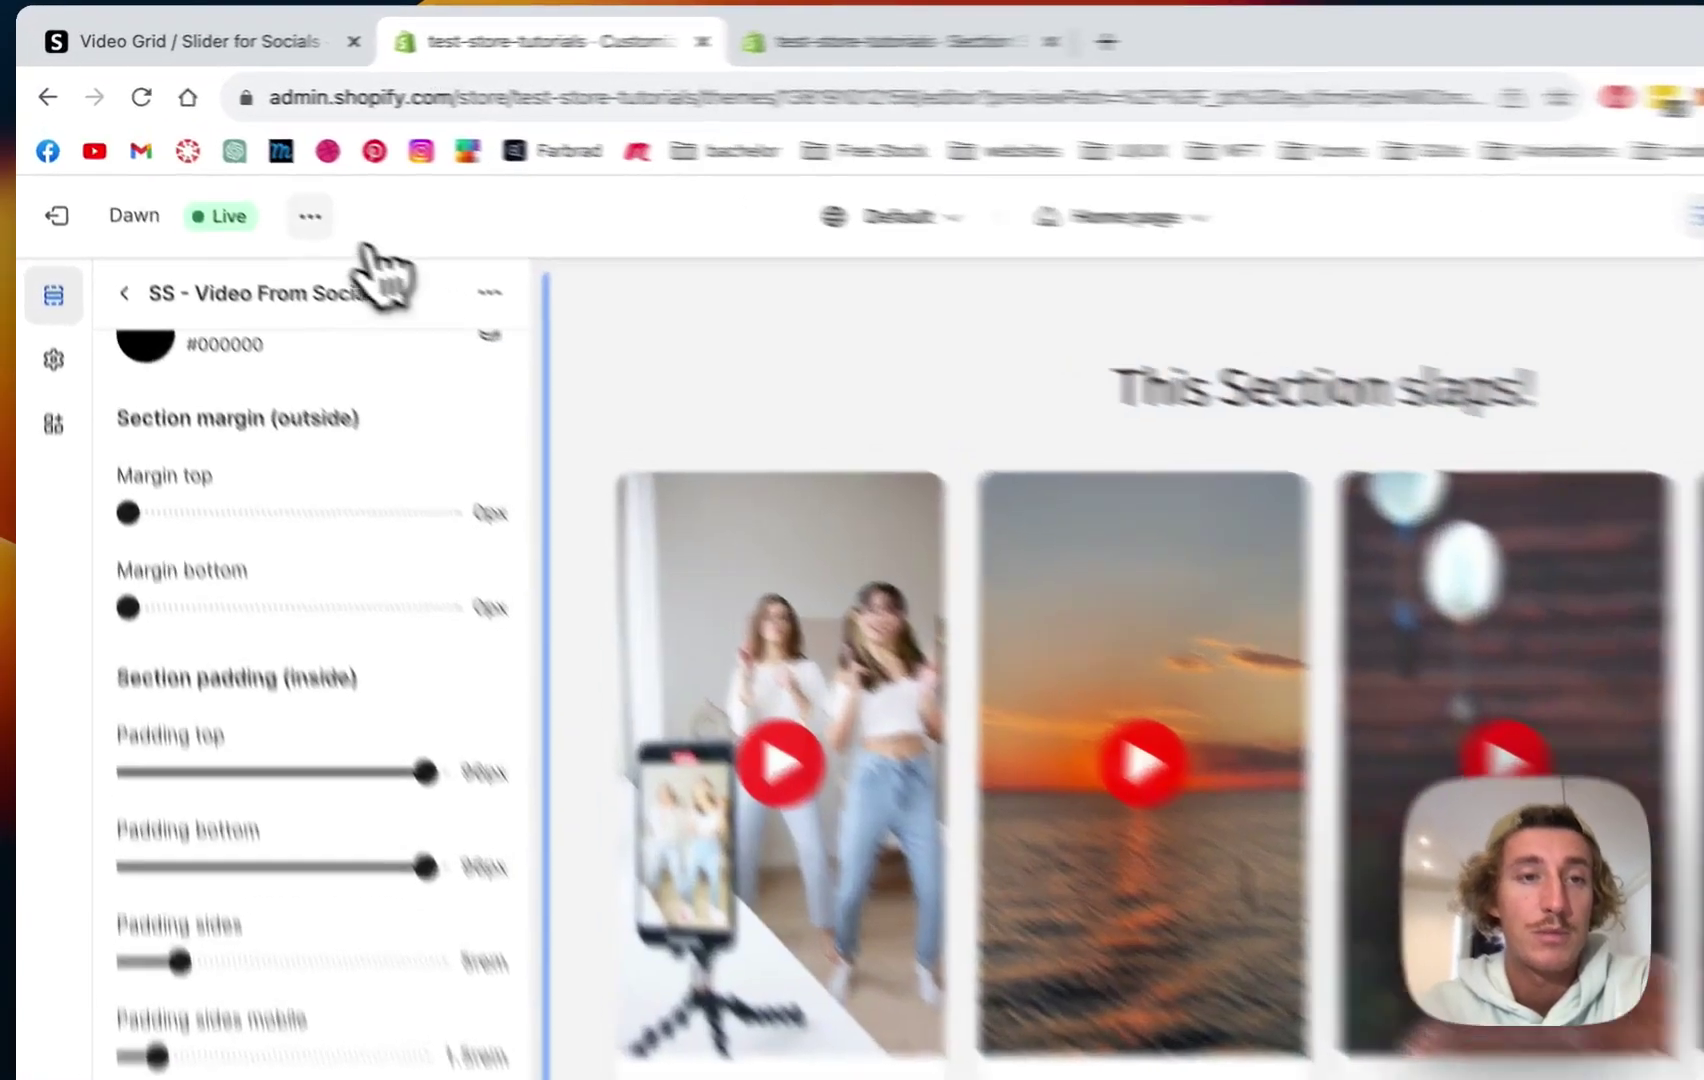
{"action": "left_click", "coordinate": [250, 185]}
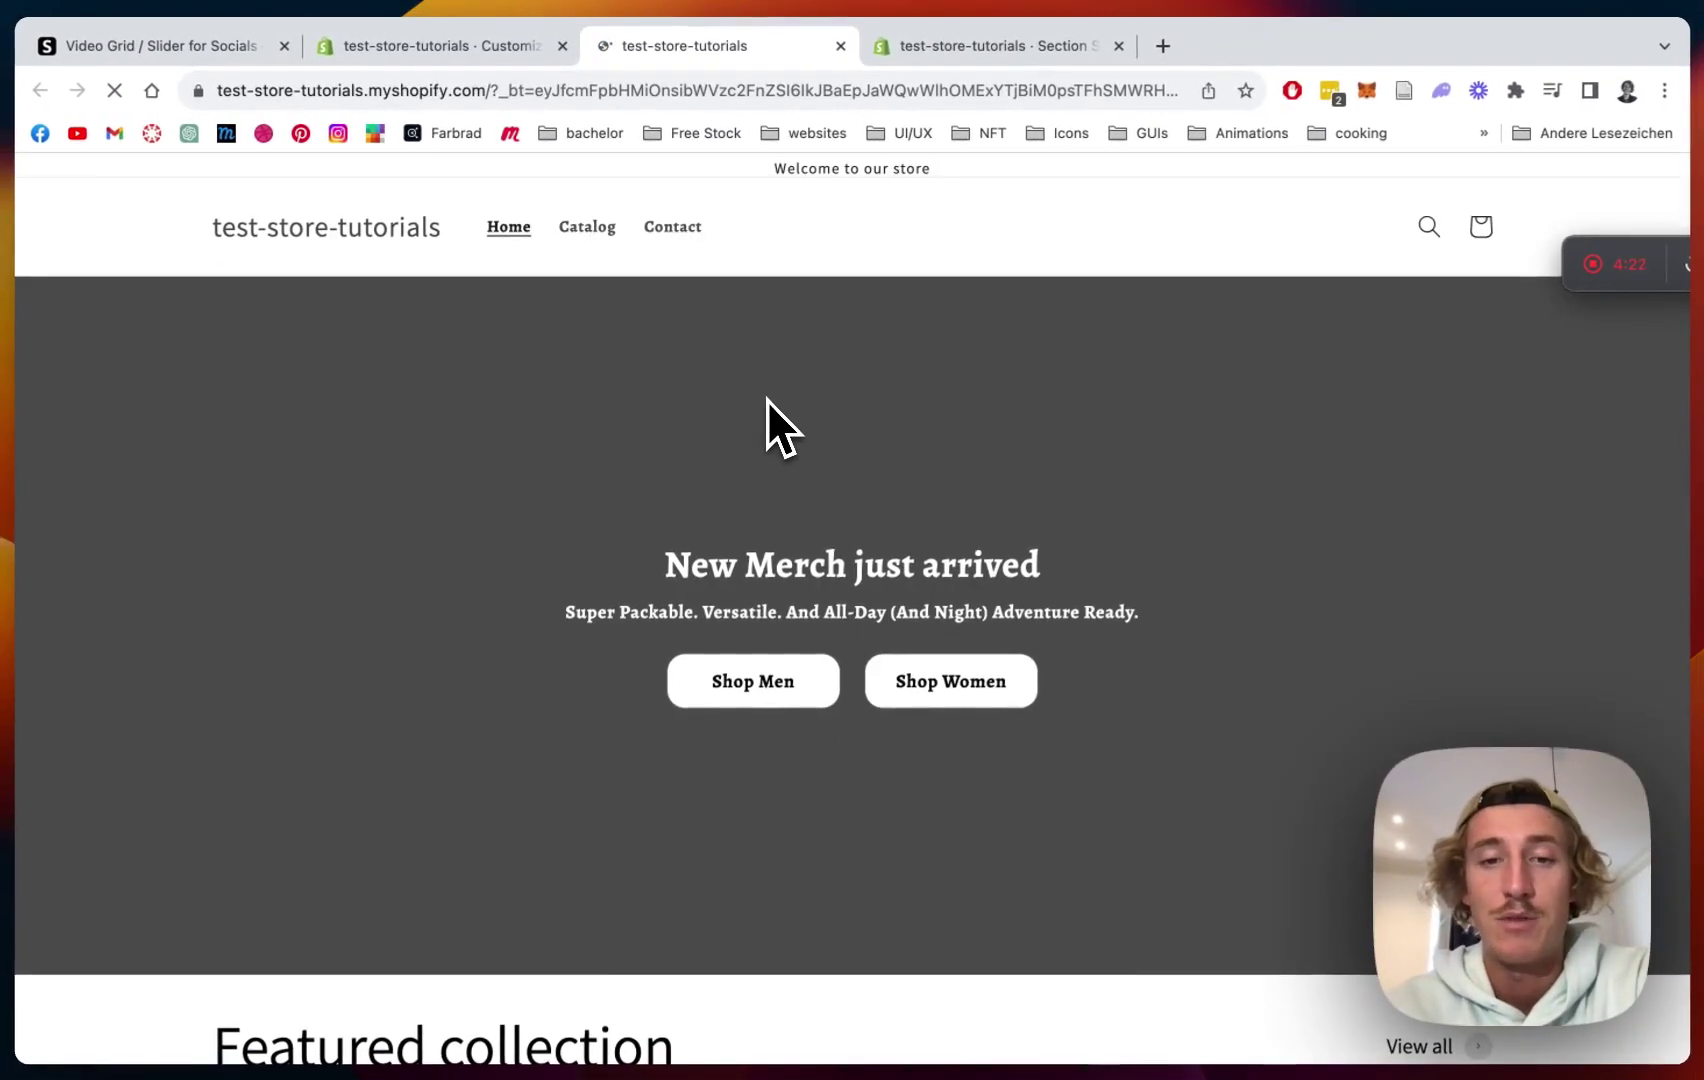
Step: View the live storefront and inspect the video grid on the home page
{"action": "scroll", "coordinate": [977, 331], "scroll_direction": "down", "scroll_amount": 1}
{"action": "scroll", "coordinate": [1106, 341], "scroll_direction": "up", "scroll_amount": 1}
{"action": "scroll", "coordinate": [1120, 343], "scroll_direction": "down", "scroll_amount": 15}
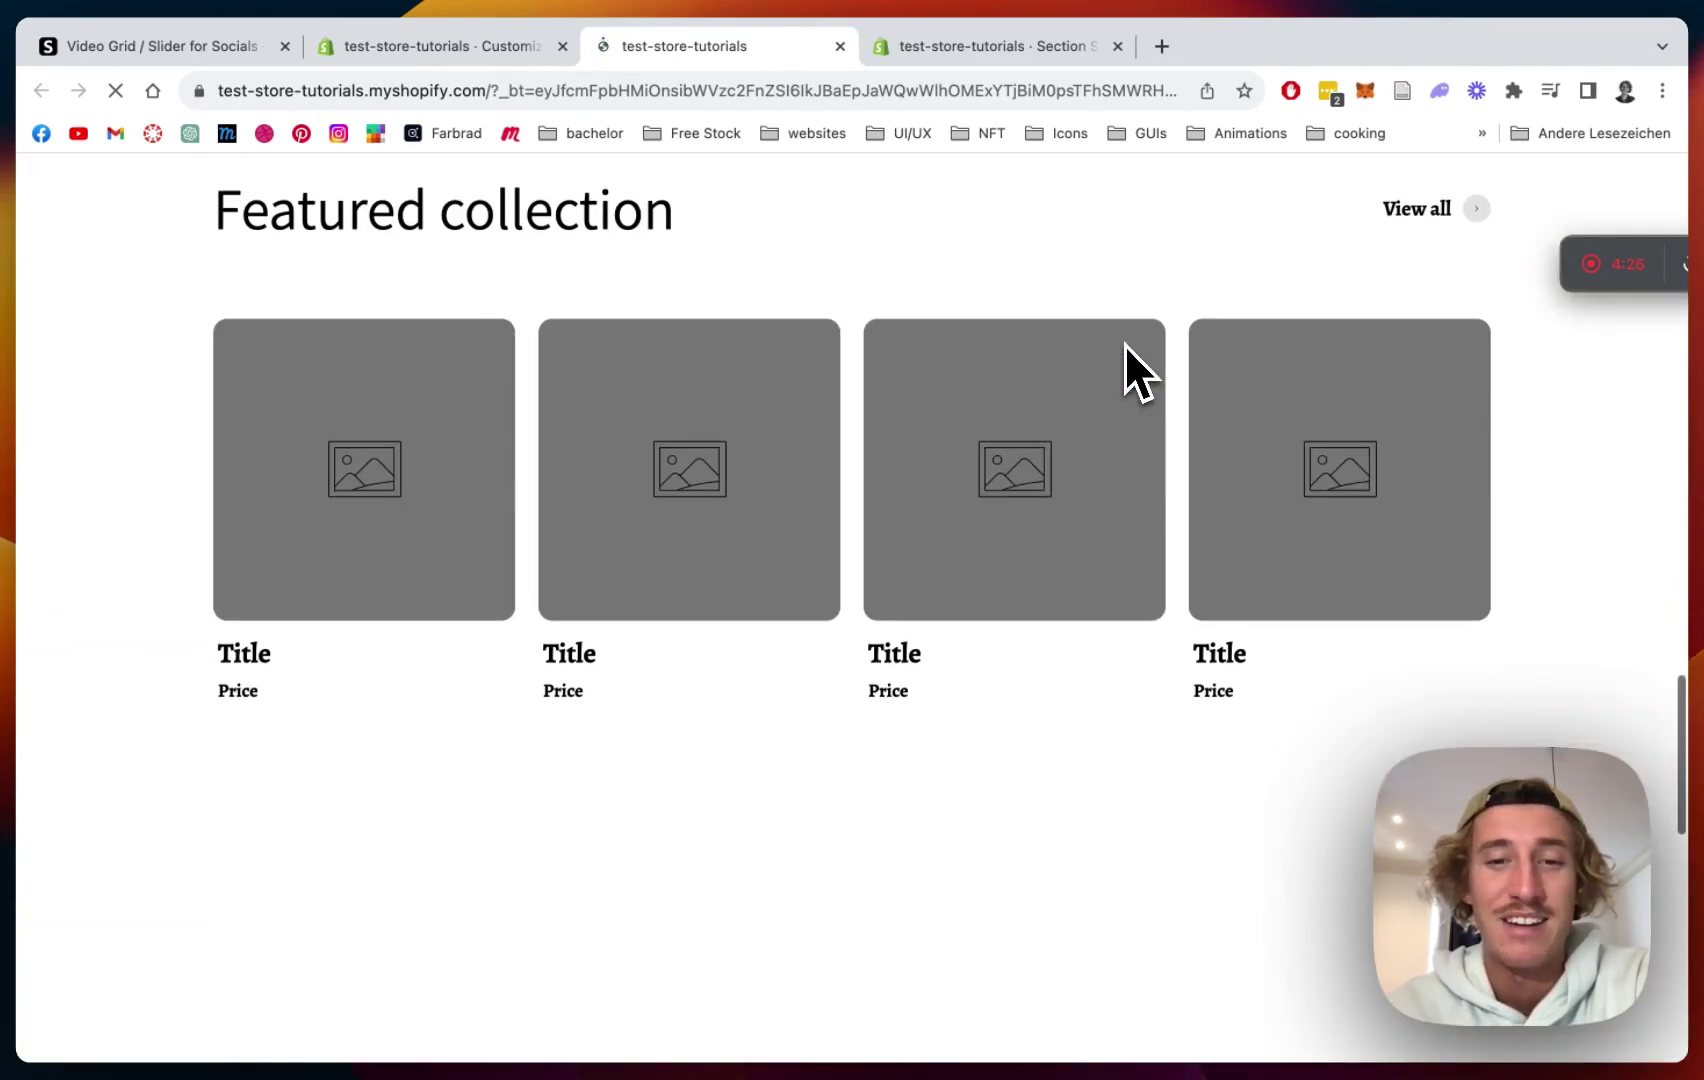
{"action": "scroll", "coordinate": [1128, 377], "scroll_direction": "down", "scroll_amount": 6}
{"action": "scroll", "coordinate": [1128, 347], "scroll_direction": "down", "scroll_amount": 2}
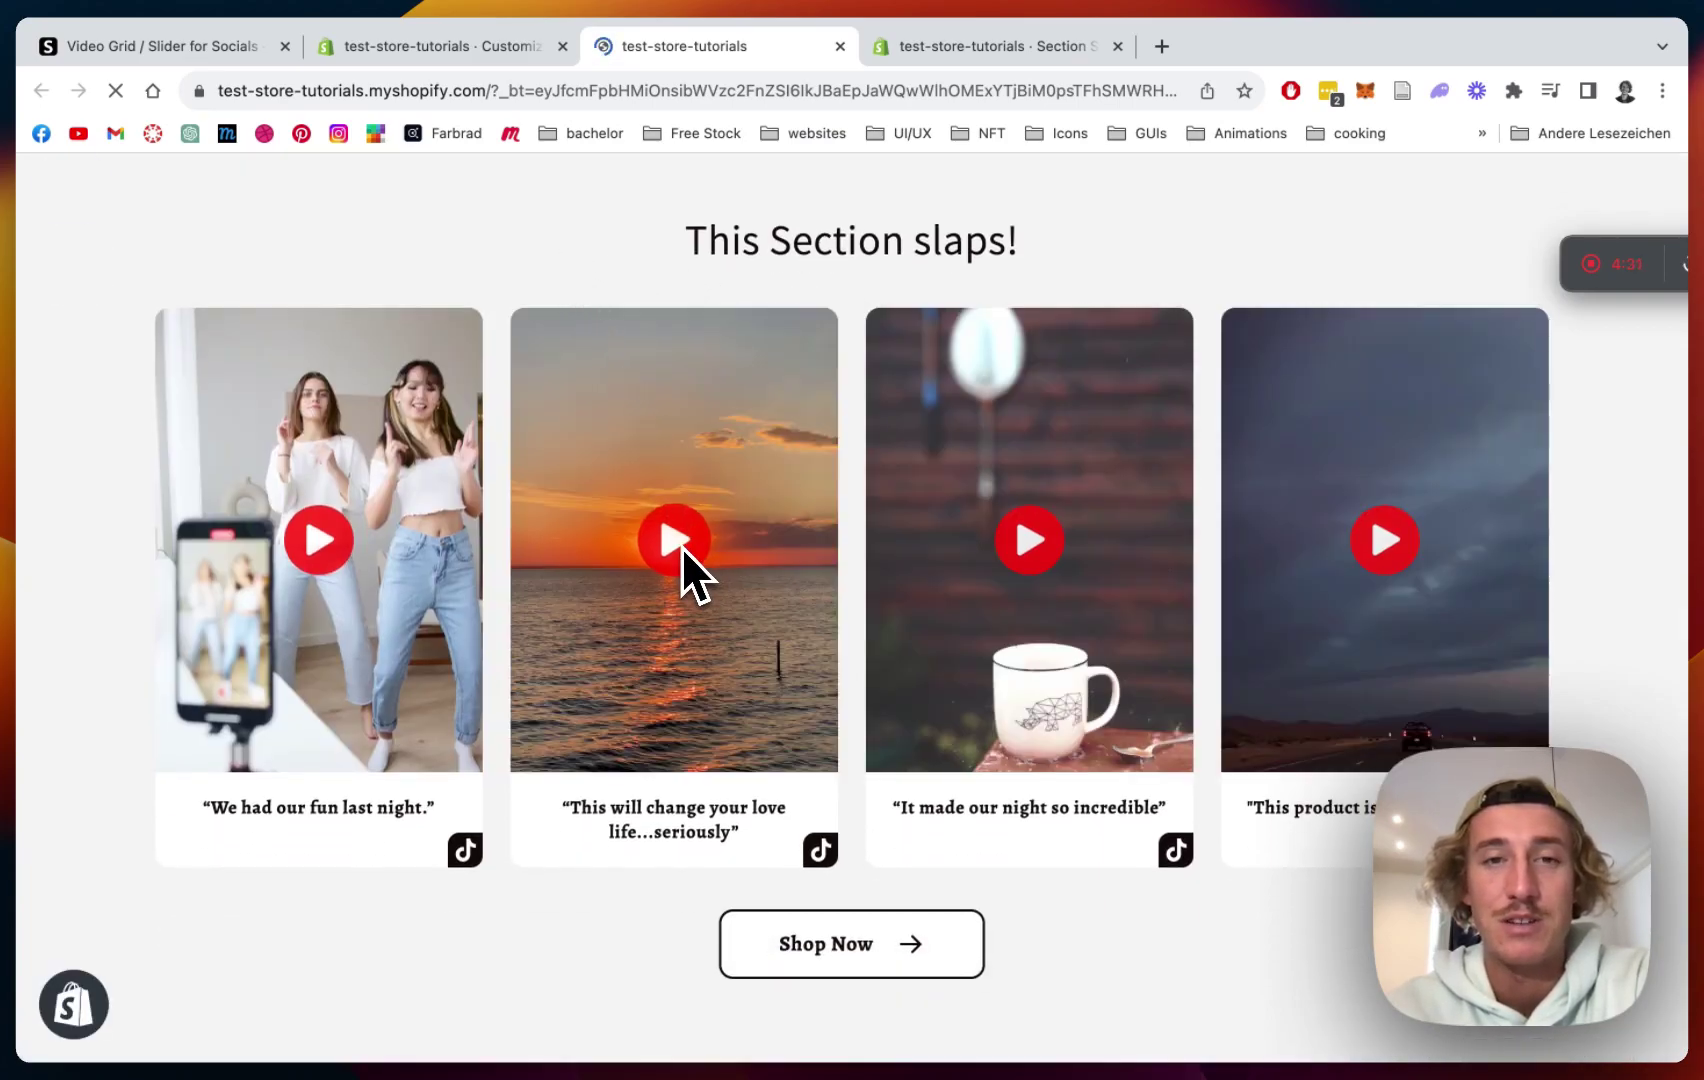
{"action": "scroll", "coordinate": [1052, 720], "scroll_direction": "down", "scroll_amount": 1}
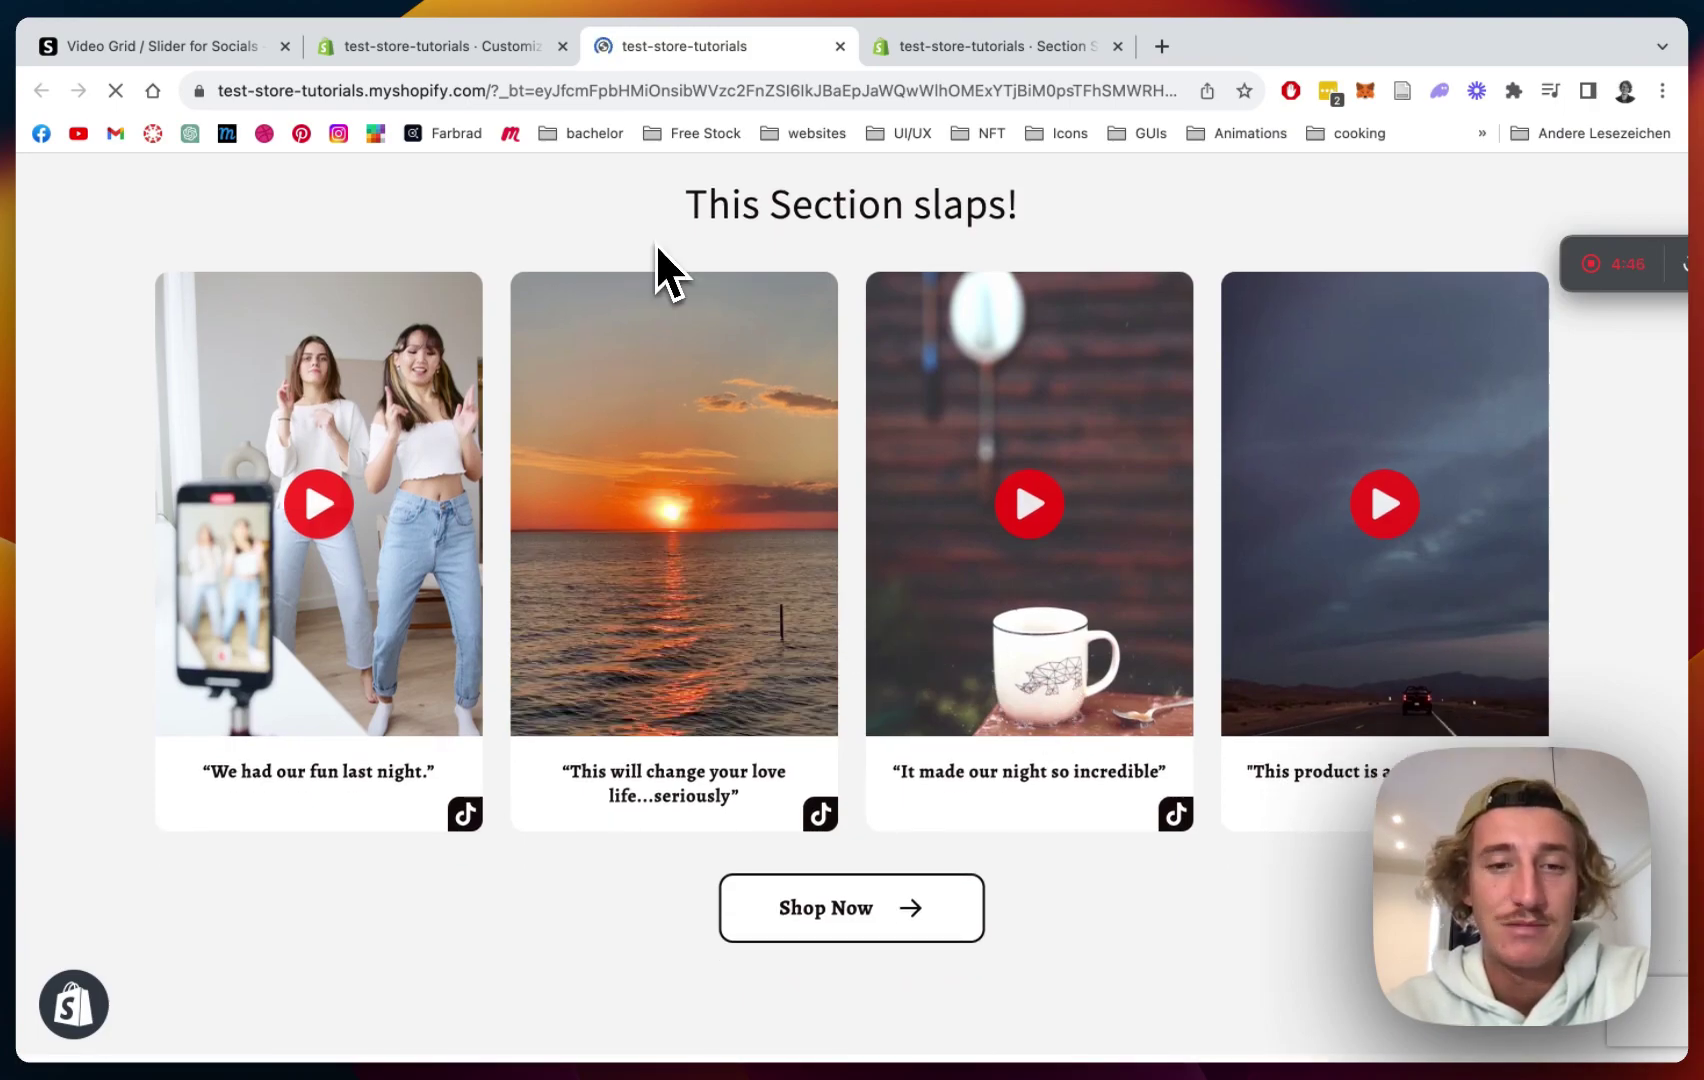
{"action": "scroll", "coordinate": [654, 274], "scroll_direction": "up", "scroll_amount": 1}
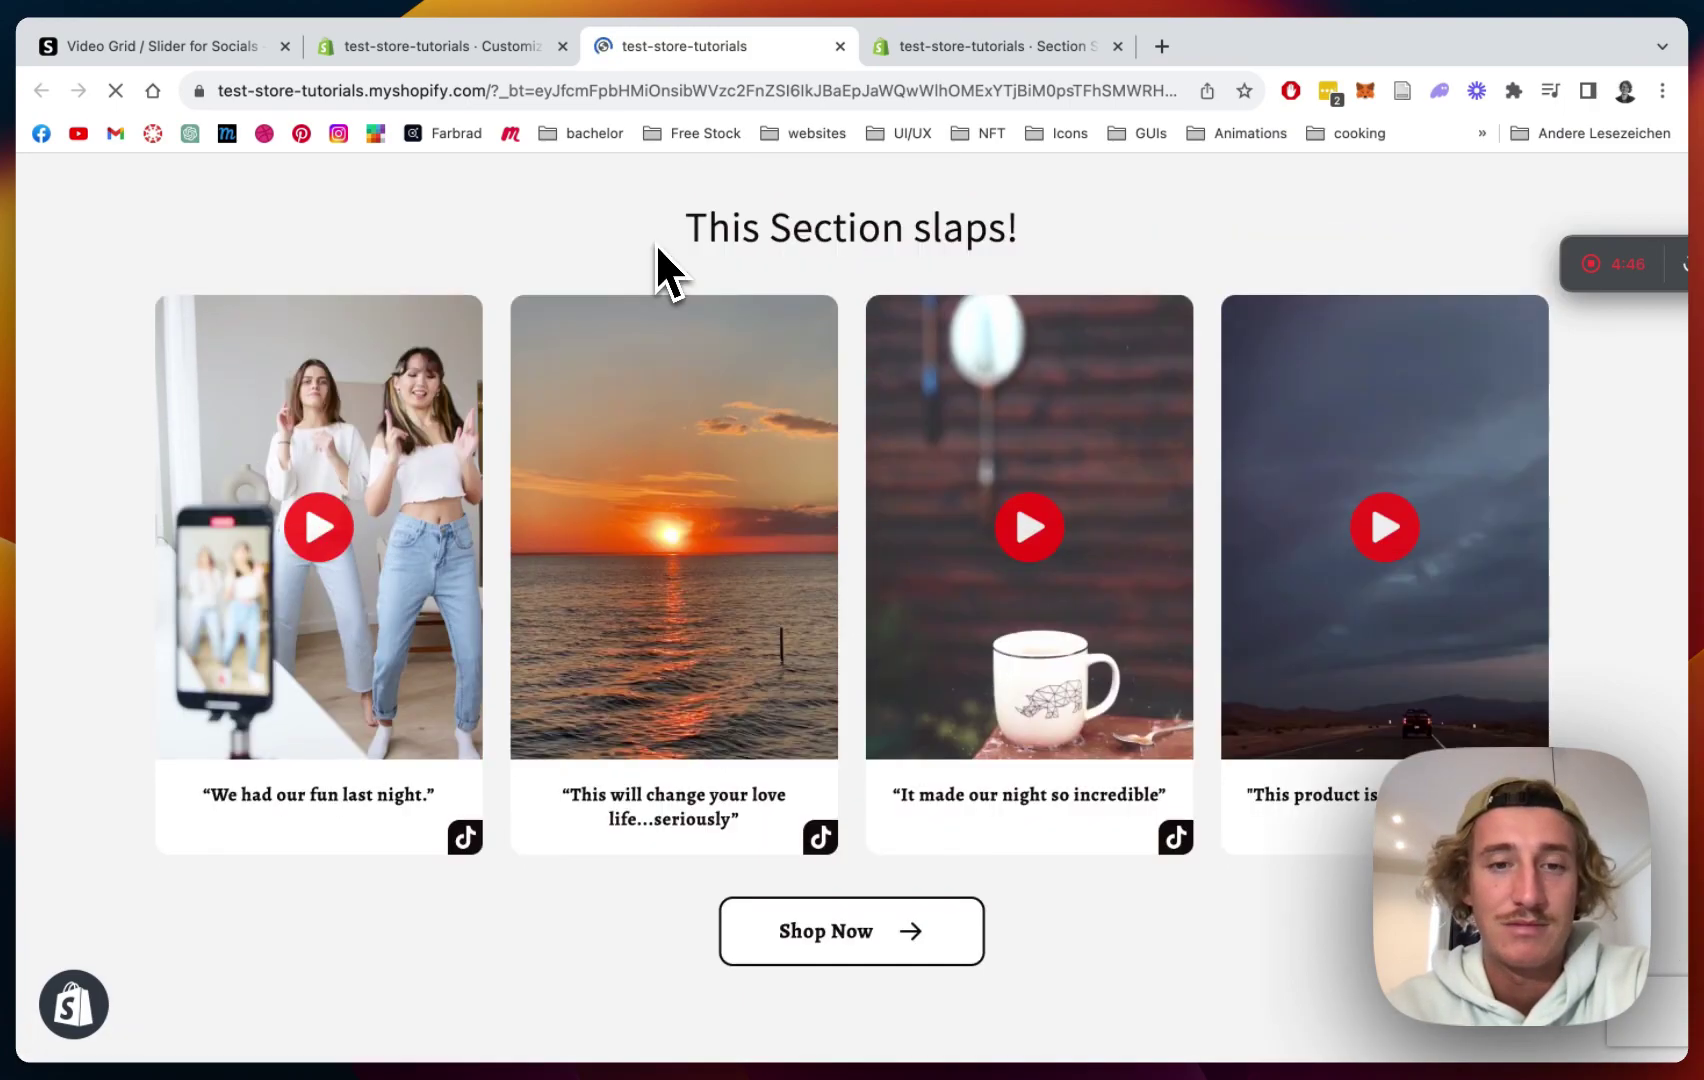
{"action": "scroll", "coordinate": [712, 461], "scroll_direction": "up", "scroll_amount": 1}
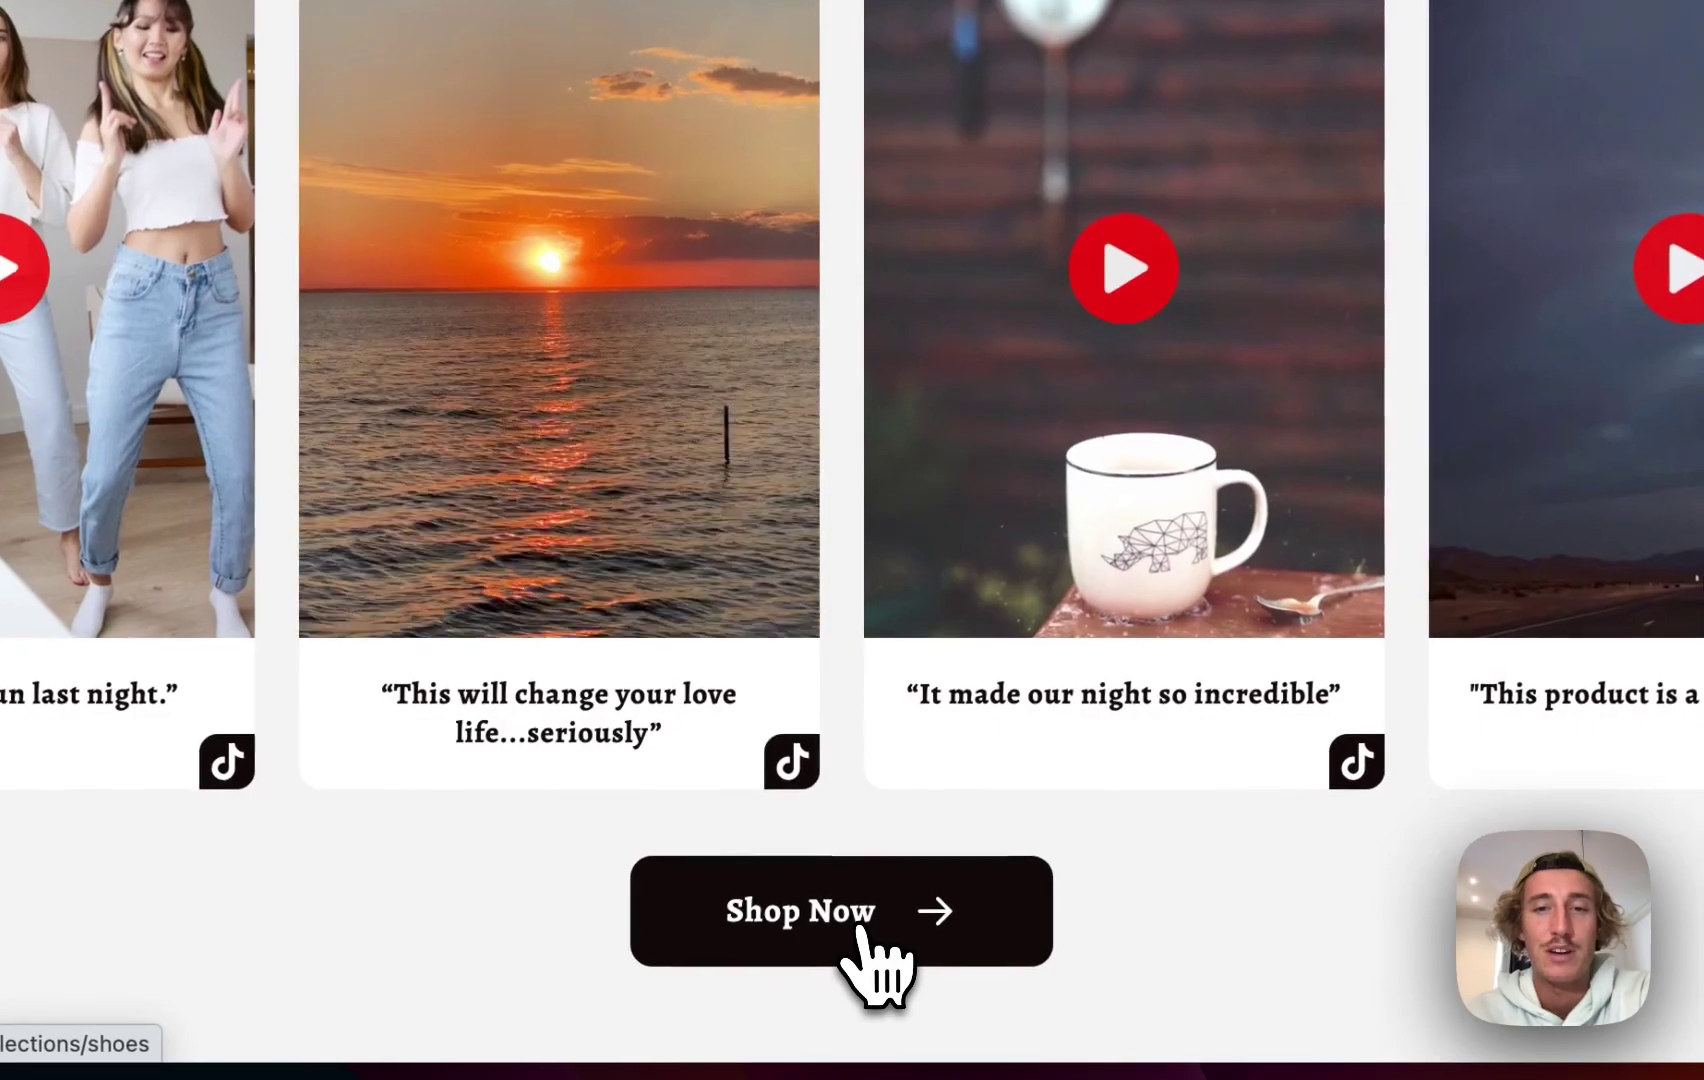
Step: Confirm Shop Now opens the Shoes collection, then return to the theme editor
{"action": "left_click", "coordinate": [862, 935]}
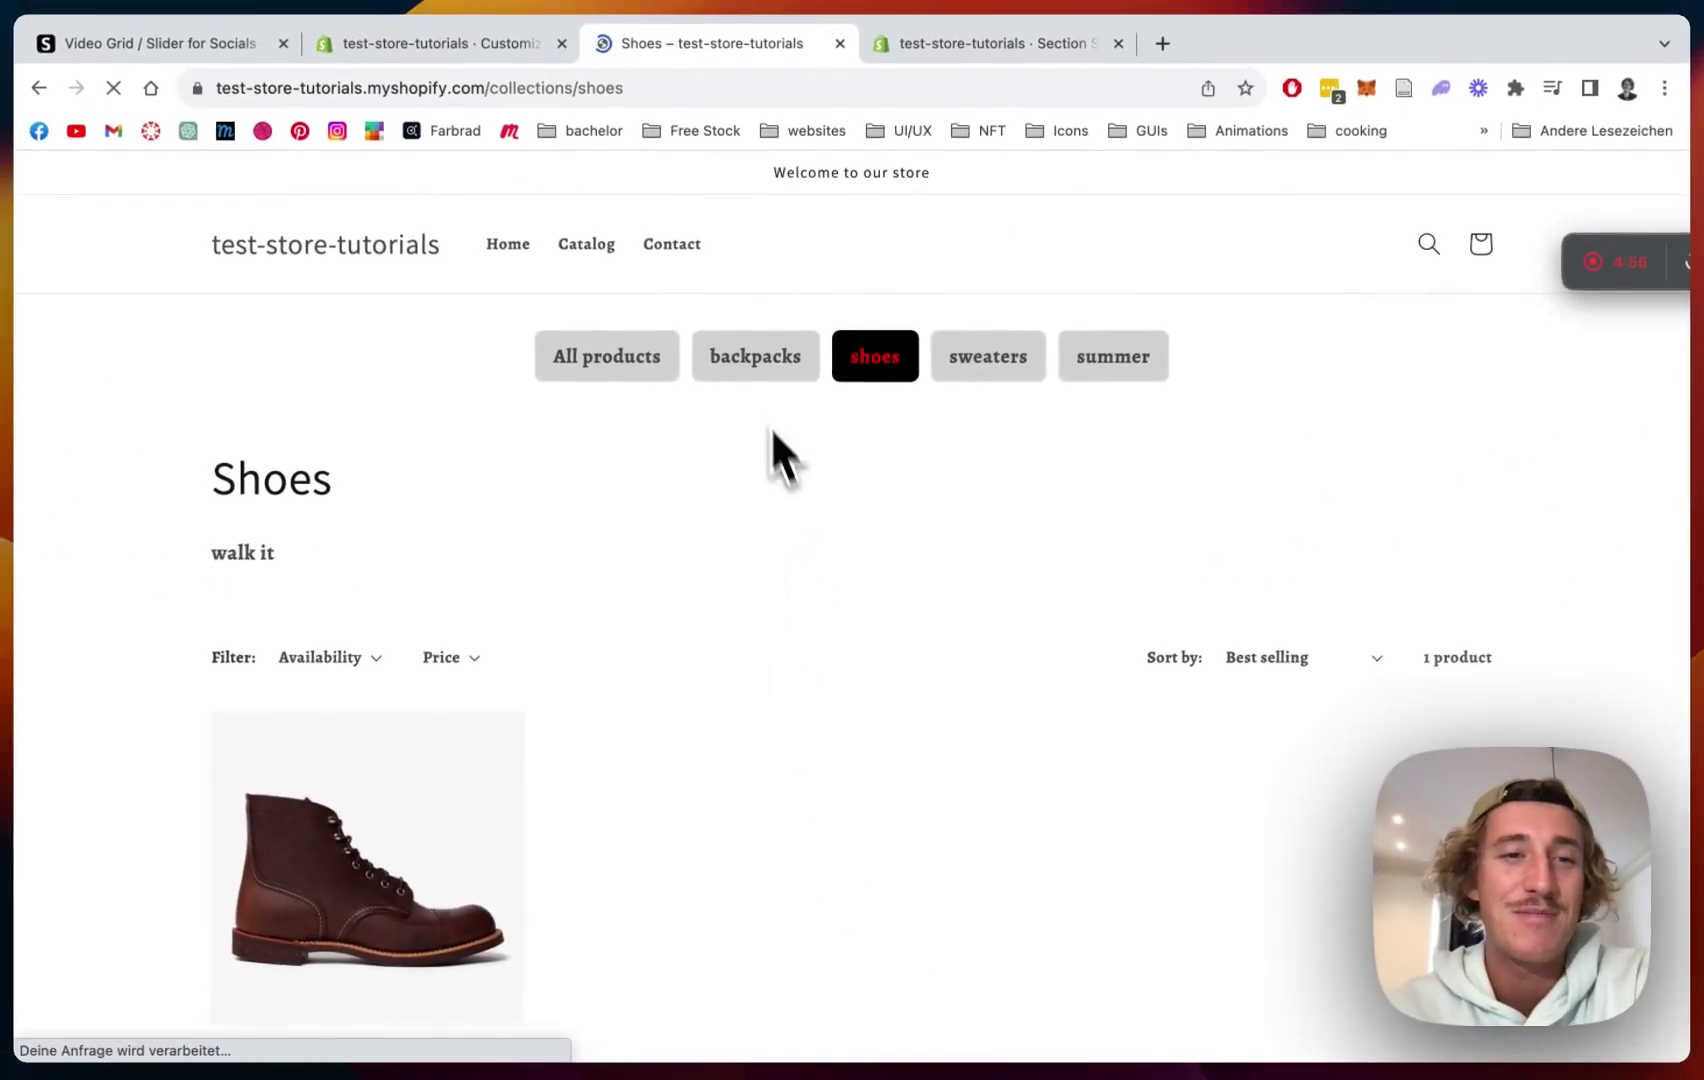
{"action": "scroll", "coordinate": [460, 600], "scroll_direction": "down", "scroll_amount": 3}
{"action": "scroll", "coordinate": [465, 575], "scroll_direction": "up", "scroll_amount": 3}
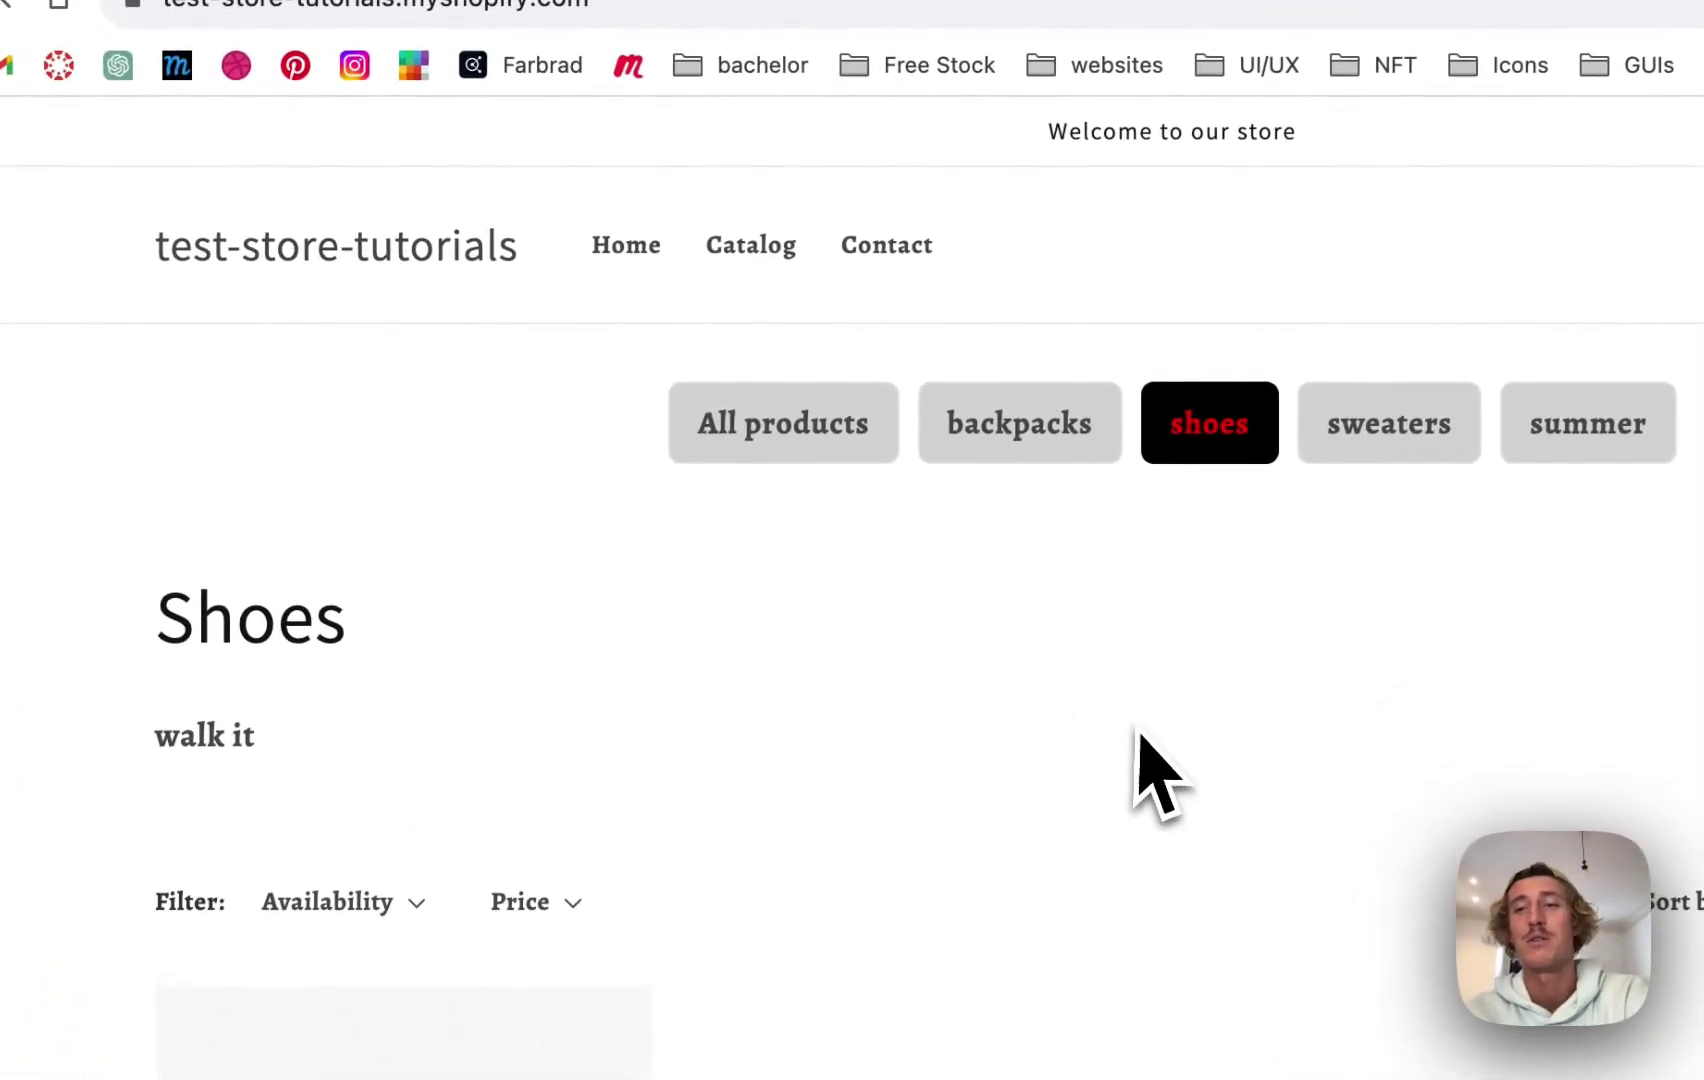
{"action": "left_click", "coordinate": [575, 60]}
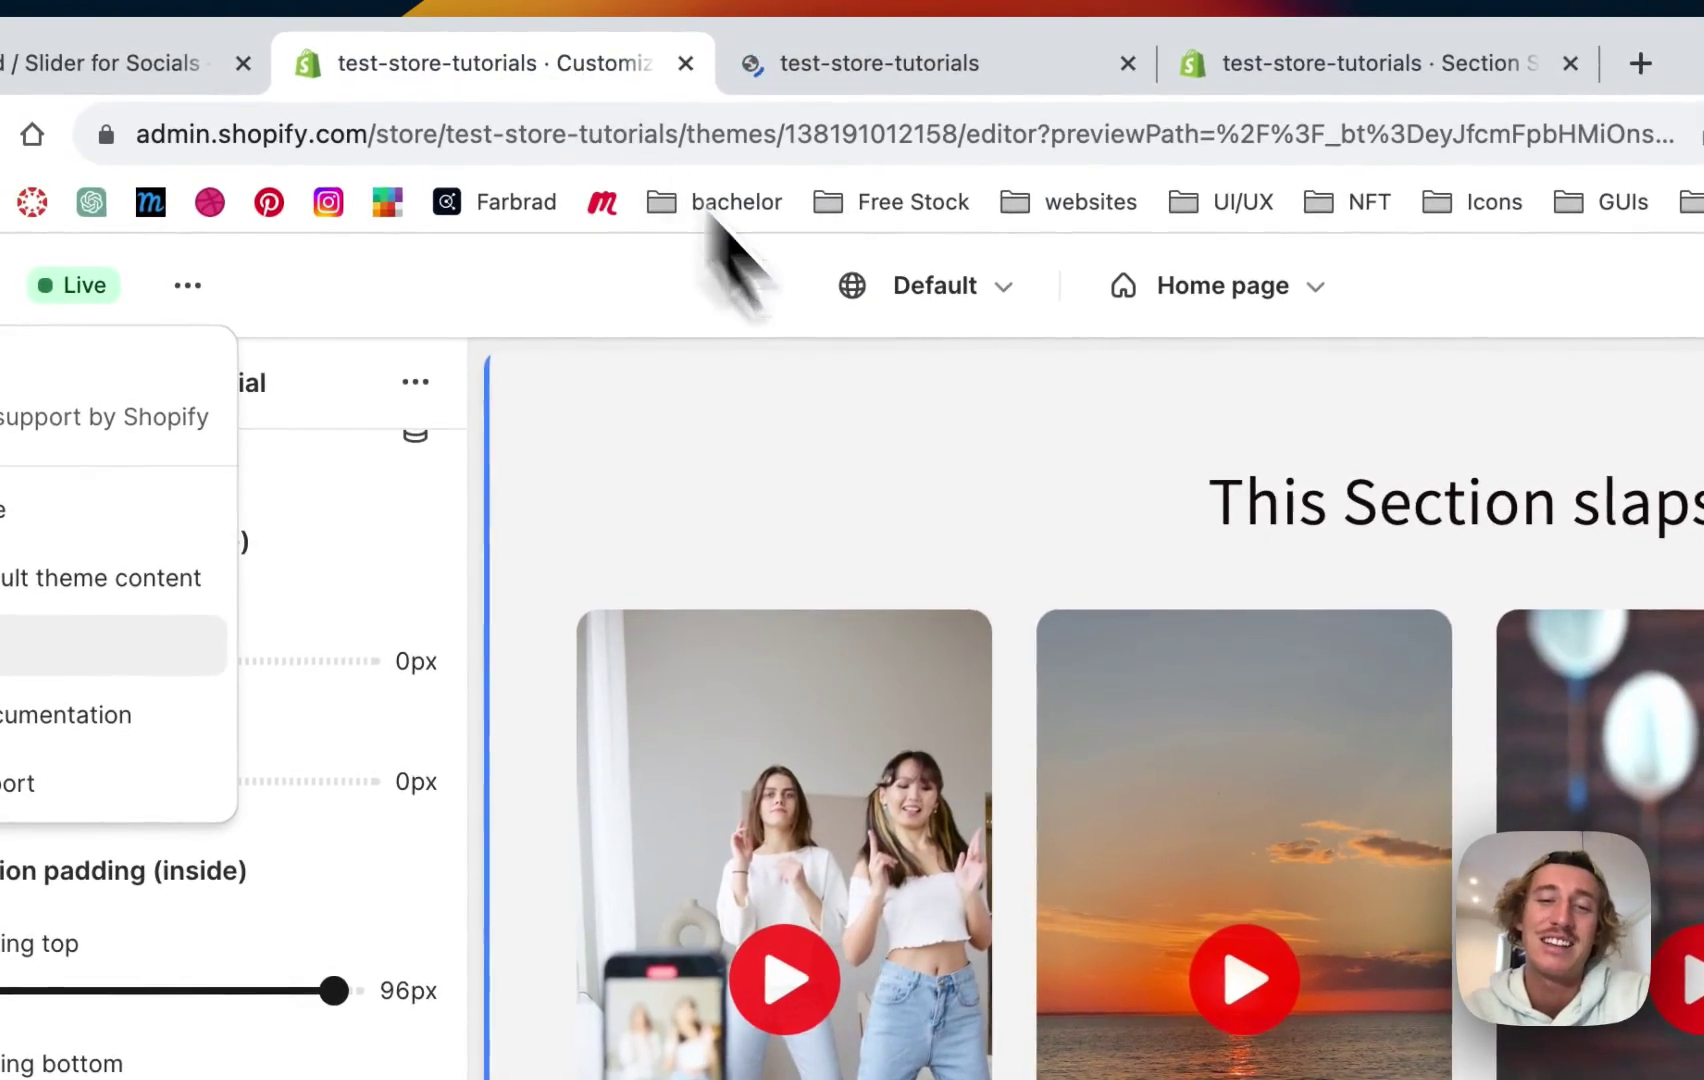